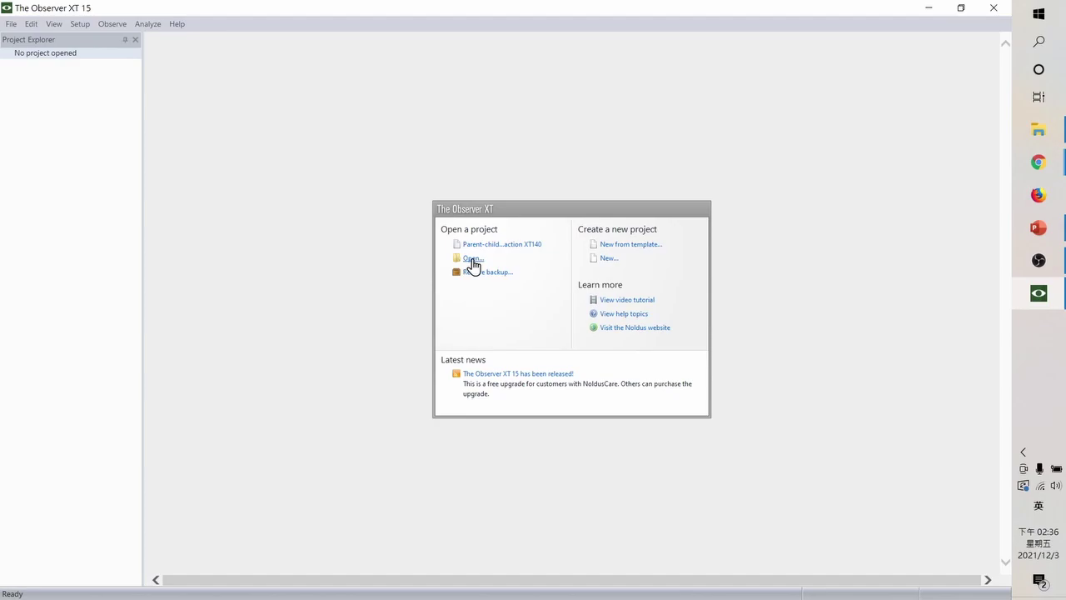
{"action": "left_click", "coordinate": [472, 263]}
{"action": "left_click", "coordinate": [532, 183]}
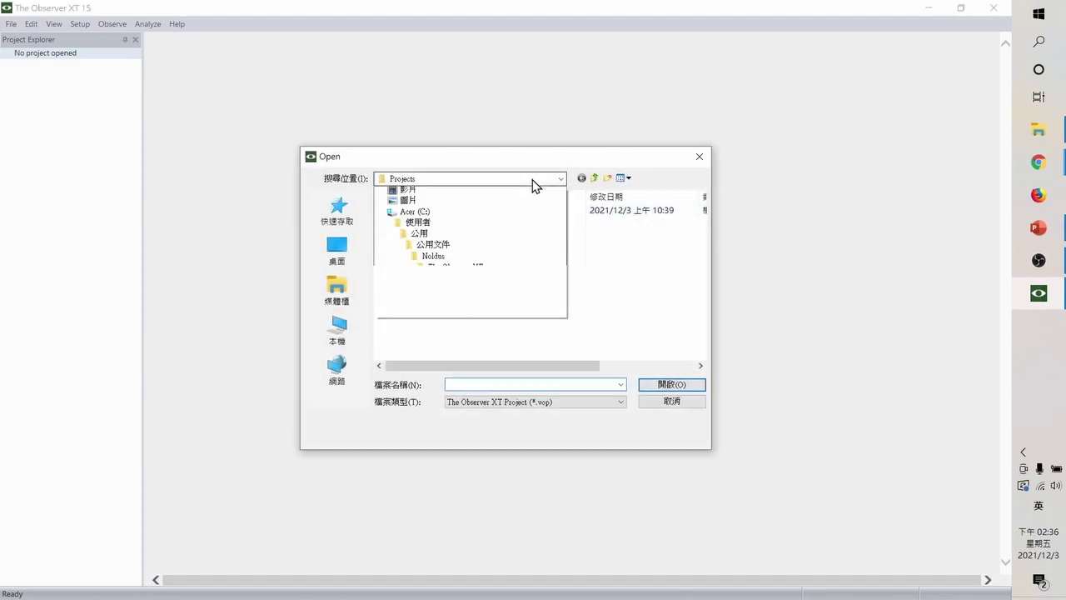
{"action": "left_click", "coordinate": [540, 185]}
{"action": "left_click", "coordinate": [673, 403]}
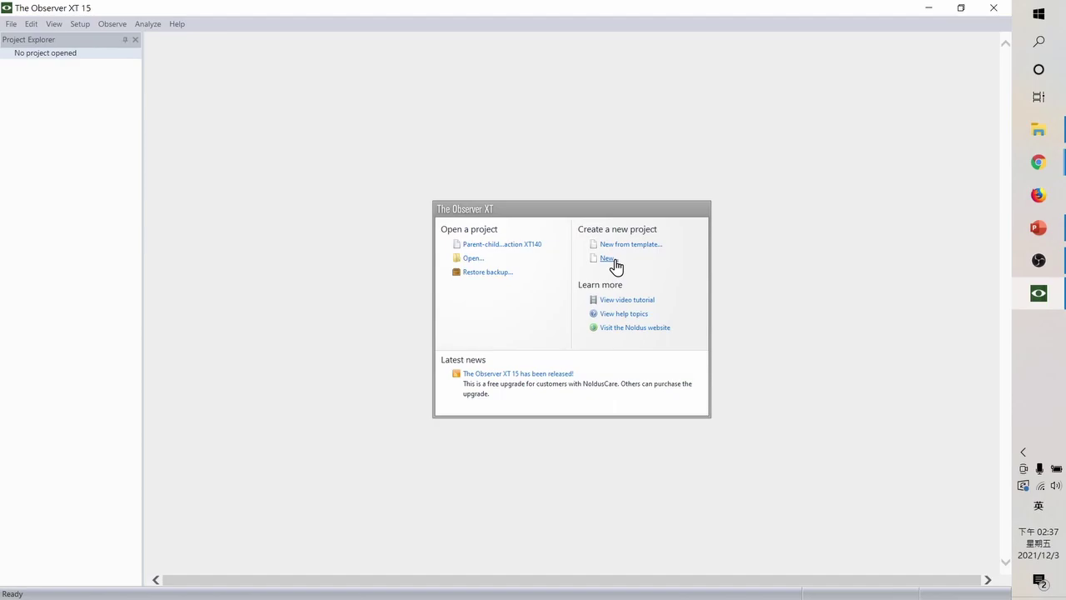
- Create a new project named ttest in the default Projects location
{"action": "left_click", "coordinate": [615, 260]}
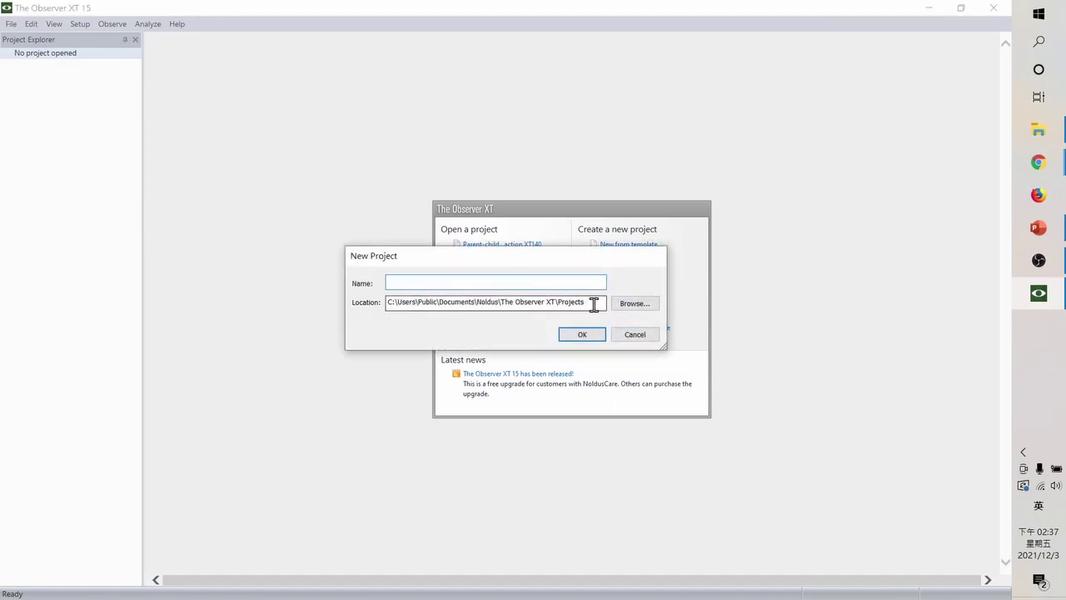
{"action": "left_click", "coordinate": [600, 300]}
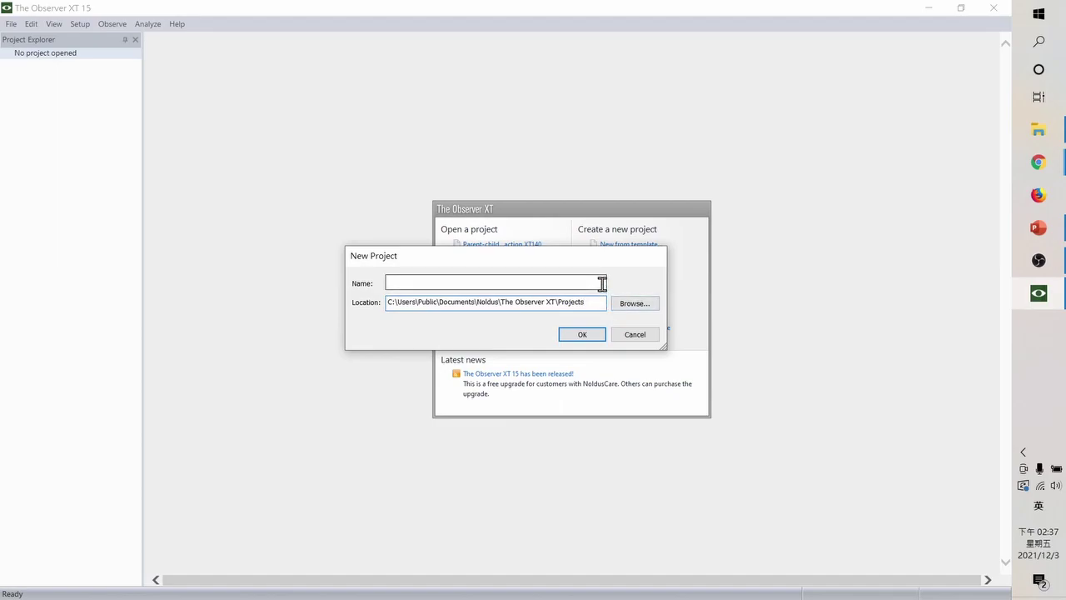
{"action": "left_click", "coordinate": [602, 283]}
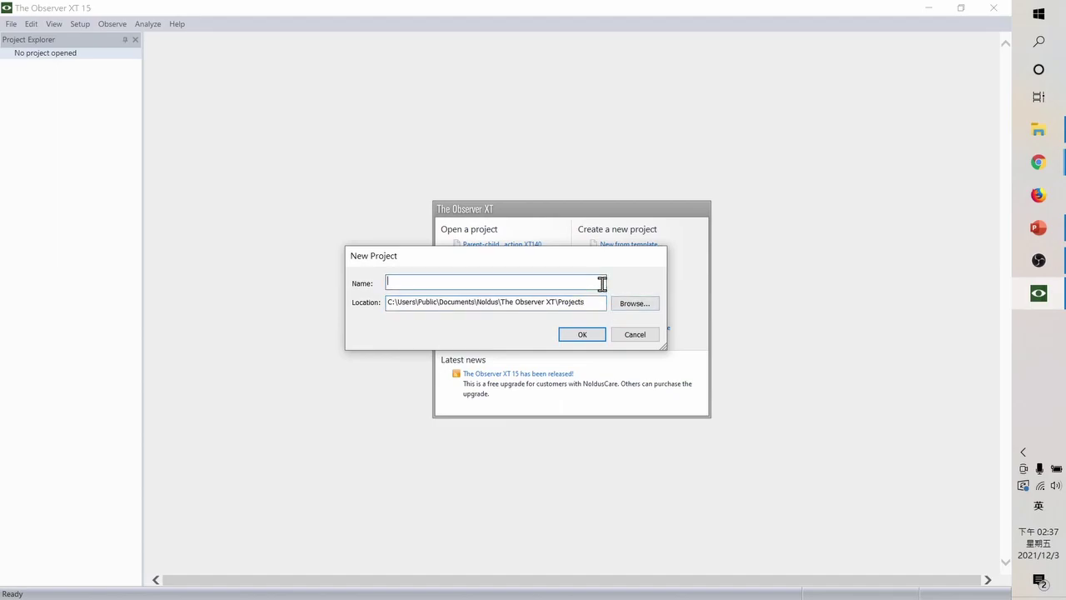
{"action": "type", "text": "ttest"}
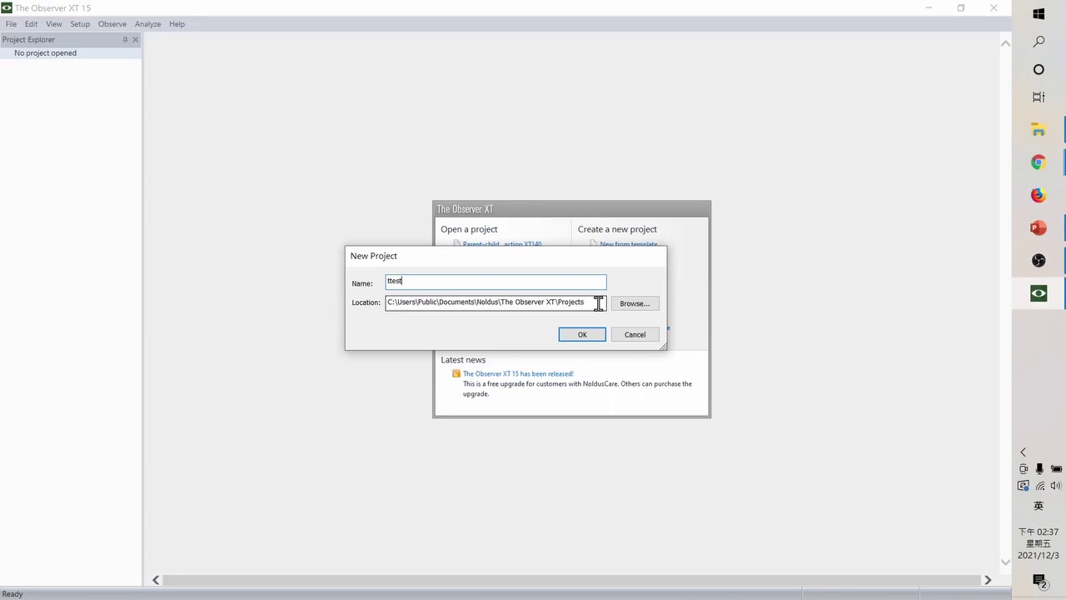
{"action": "left_click", "coordinate": [583, 335]}
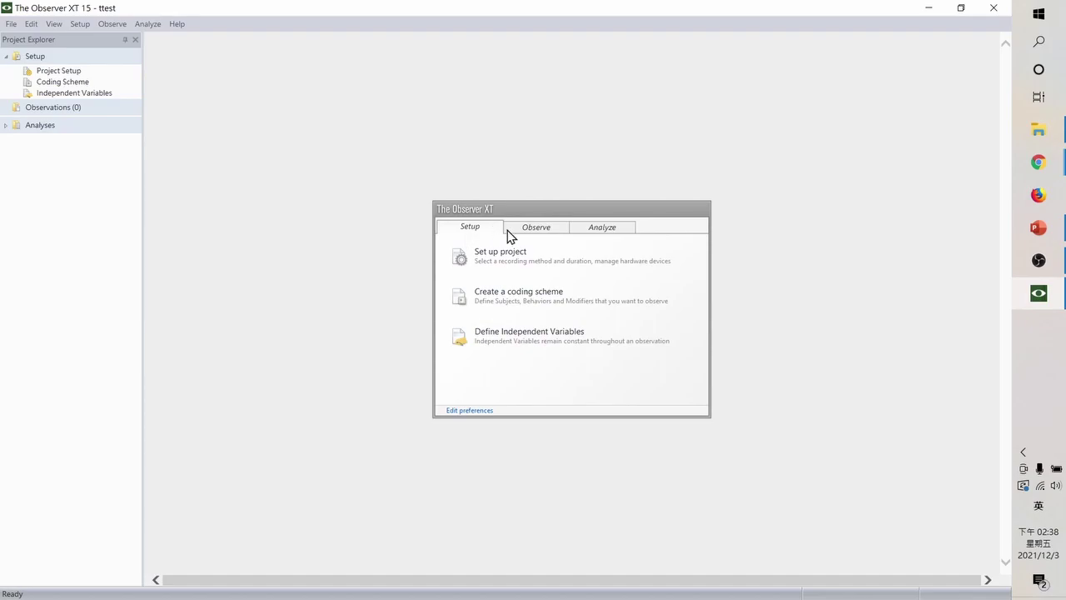
- Look through the Observe and Analyze task lists and open the project setup
{"action": "left_click", "coordinate": [564, 227]}
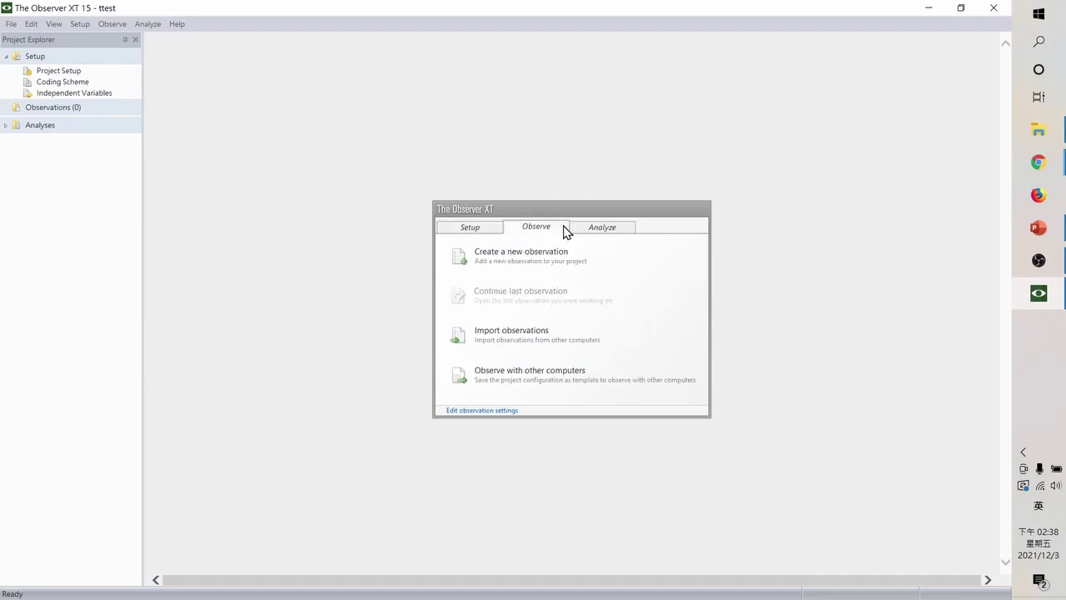
{"action": "left_click", "coordinate": [622, 232]}
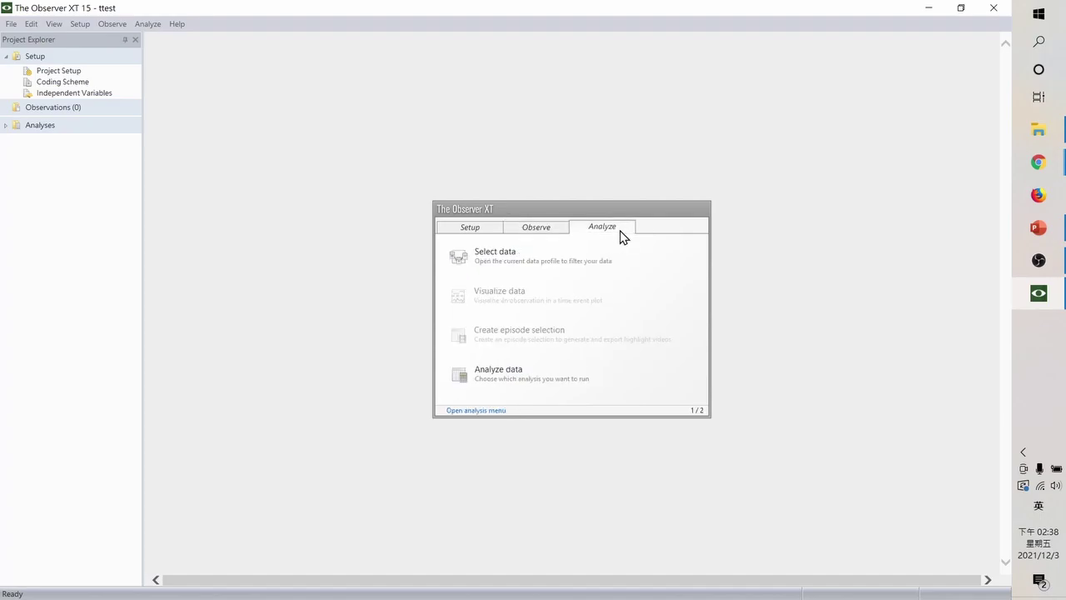
{"action": "left_click", "coordinate": [481, 236]}
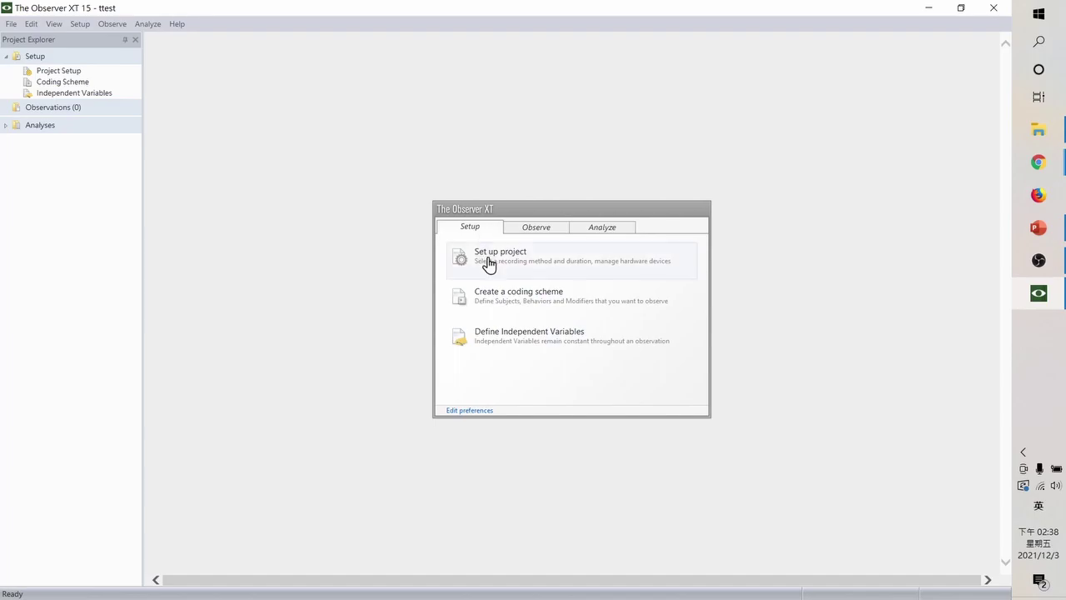
{"action": "left_click", "coordinate": [489, 264]}
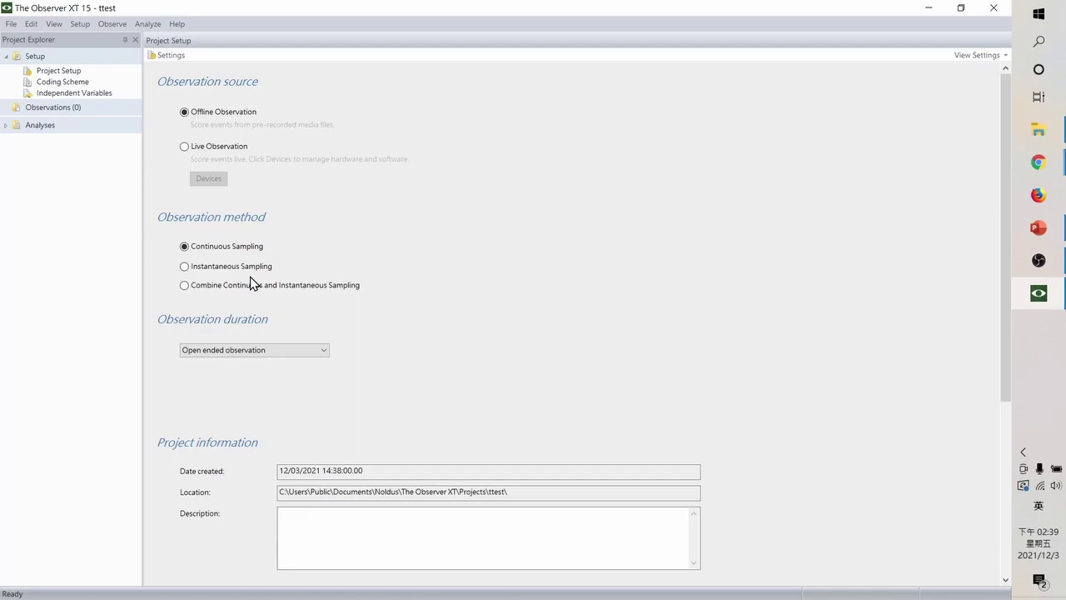
- Try the Instantaneous Sampling observation method and return the project to Continuous Sampling
{"action": "left_click", "coordinate": [207, 264]}
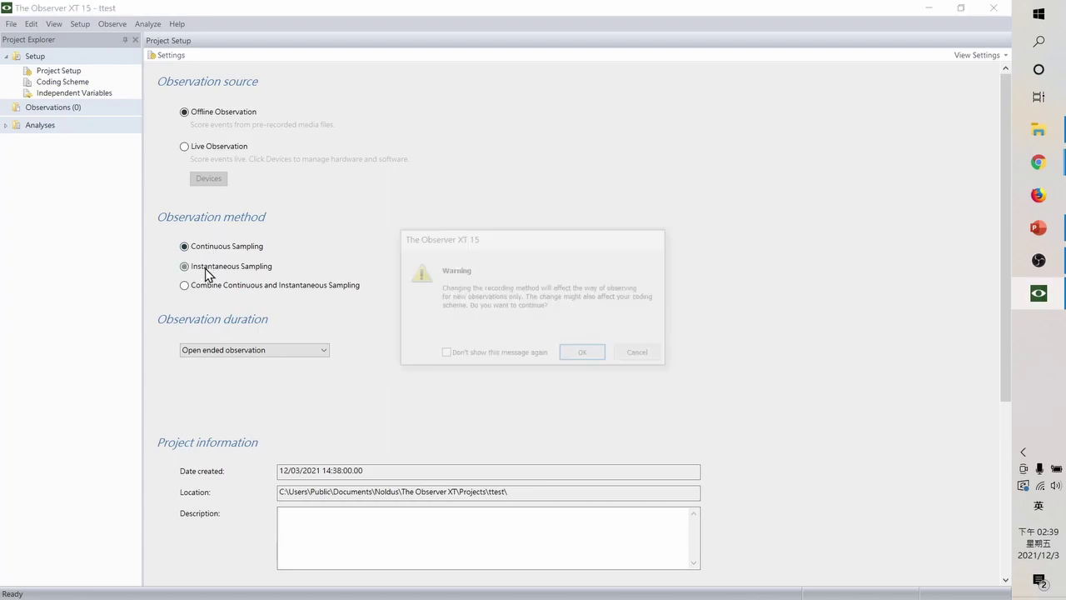
{"action": "left_click", "coordinate": [585, 355]}
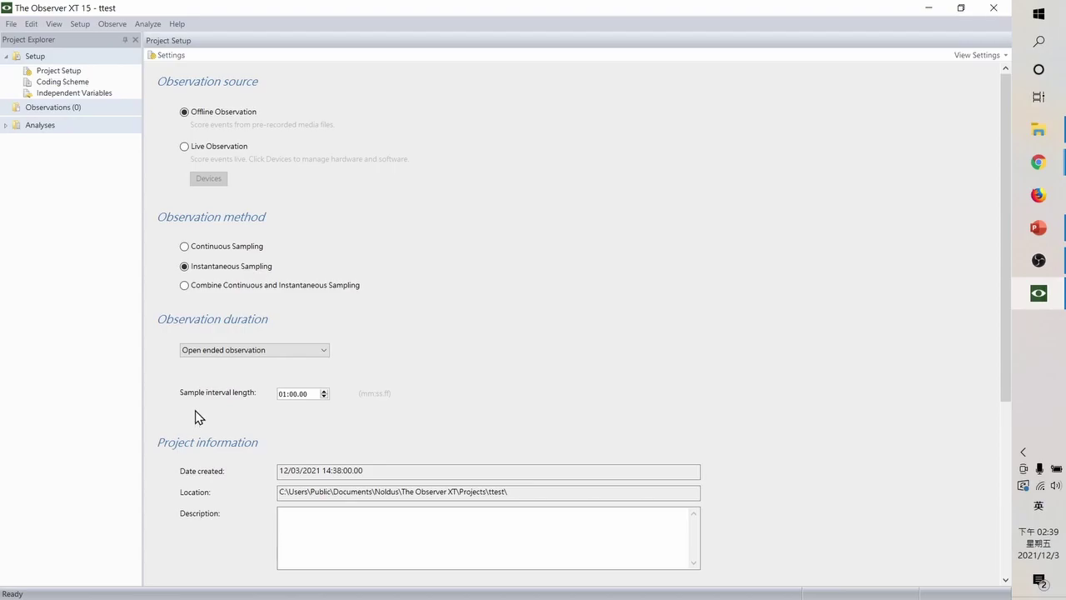
{"action": "left_click", "coordinate": [185, 247]}
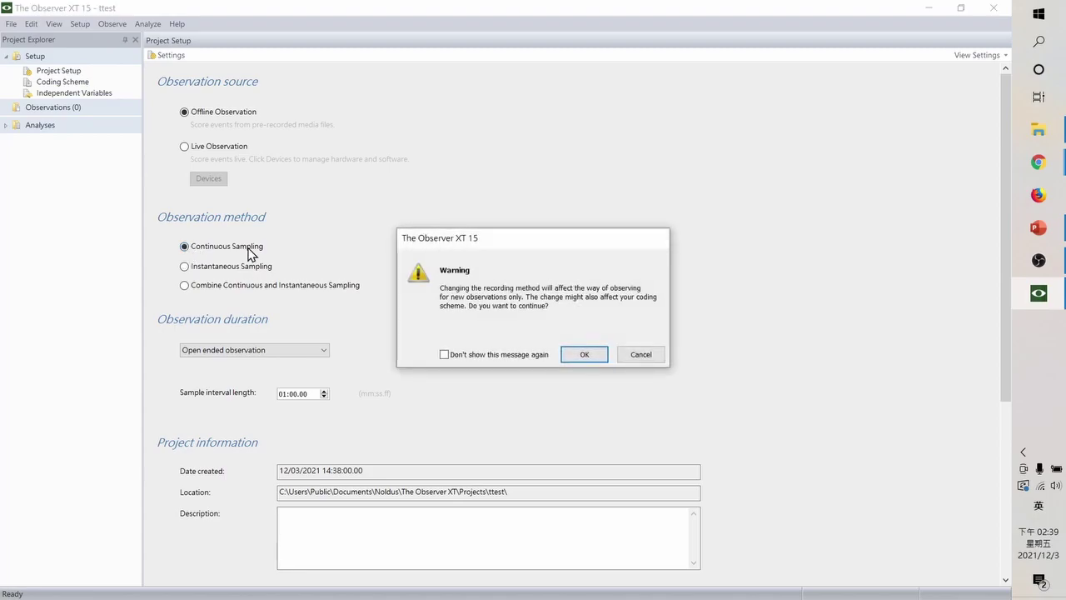
{"action": "left_click", "coordinate": [583, 353]}
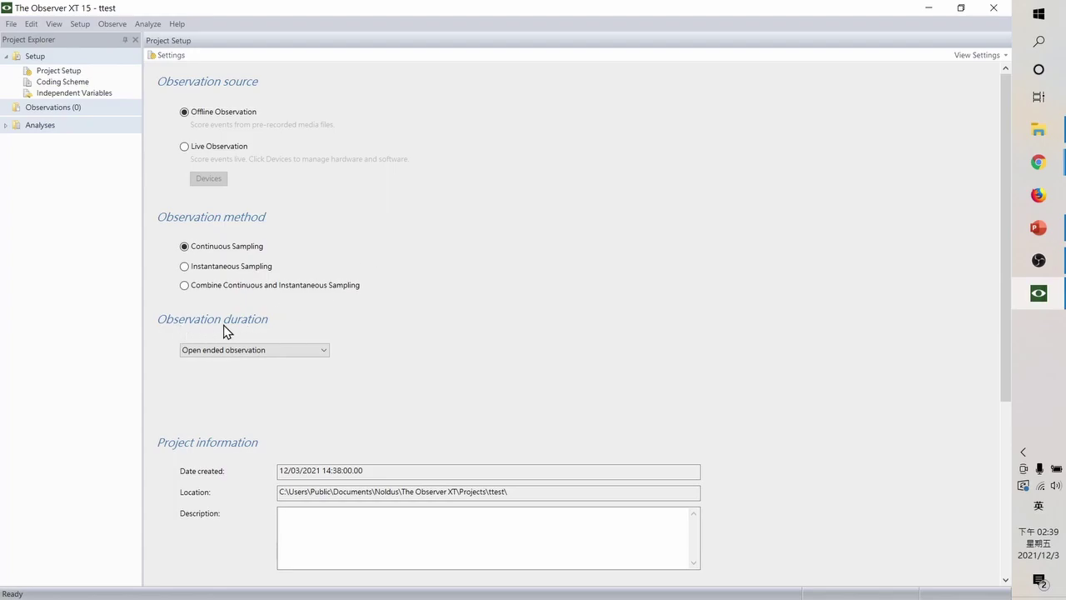
- Try an observation duration based on observed time and return it to an open ended observation
{"action": "left_click", "coordinate": [258, 349]}
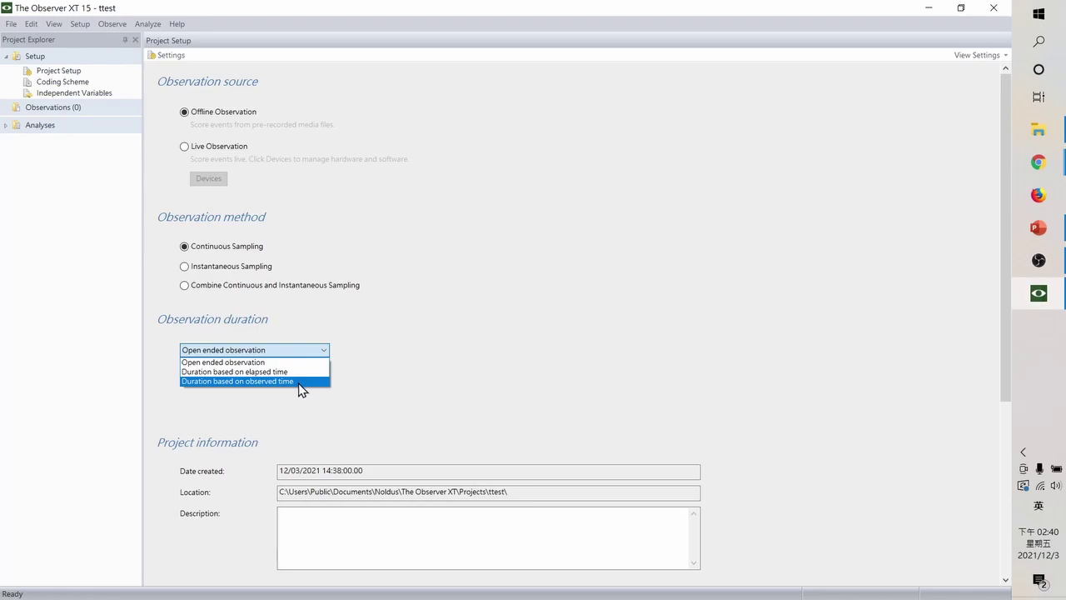
{"action": "left_click", "coordinate": [315, 381]}
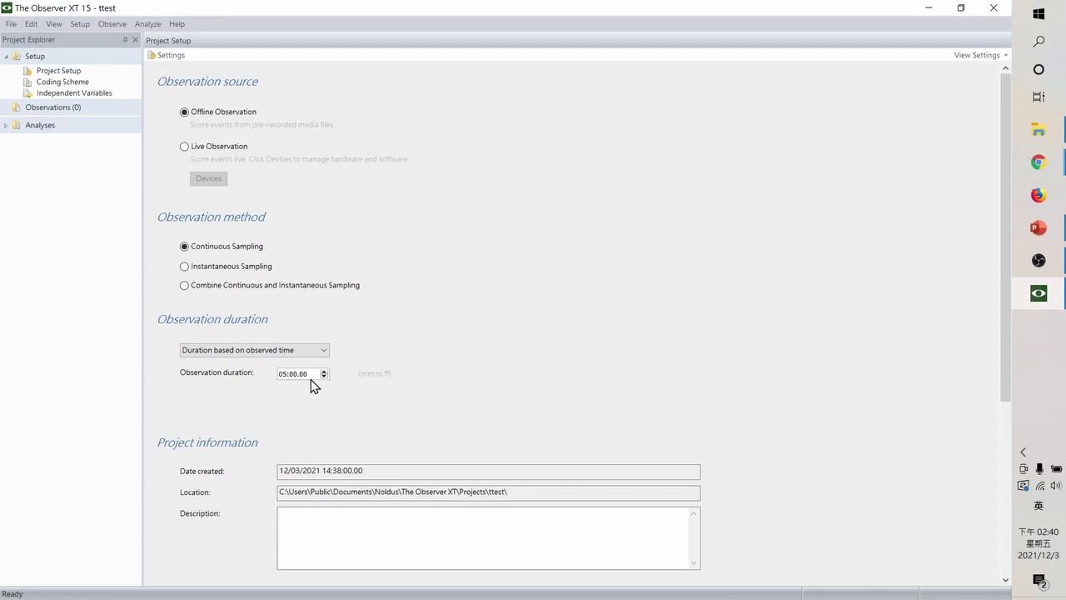
{"action": "left_click", "coordinate": [307, 350]}
{"action": "left_click", "coordinate": [295, 361]}
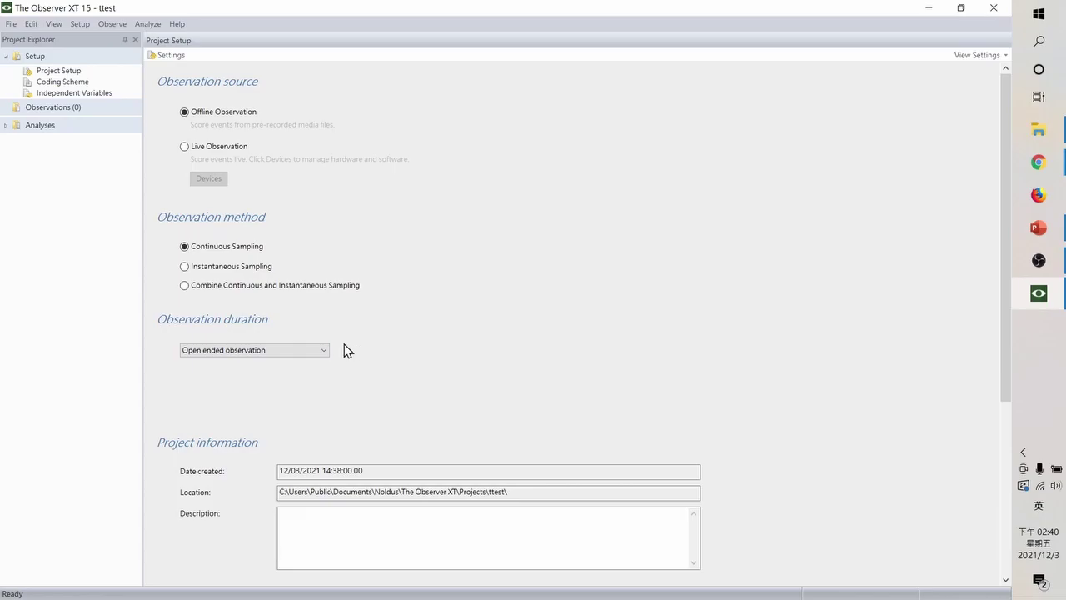
{"action": "scroll", "coordinate": [354, 366], "scroll_direction": "down", "scroll_amount": 3}
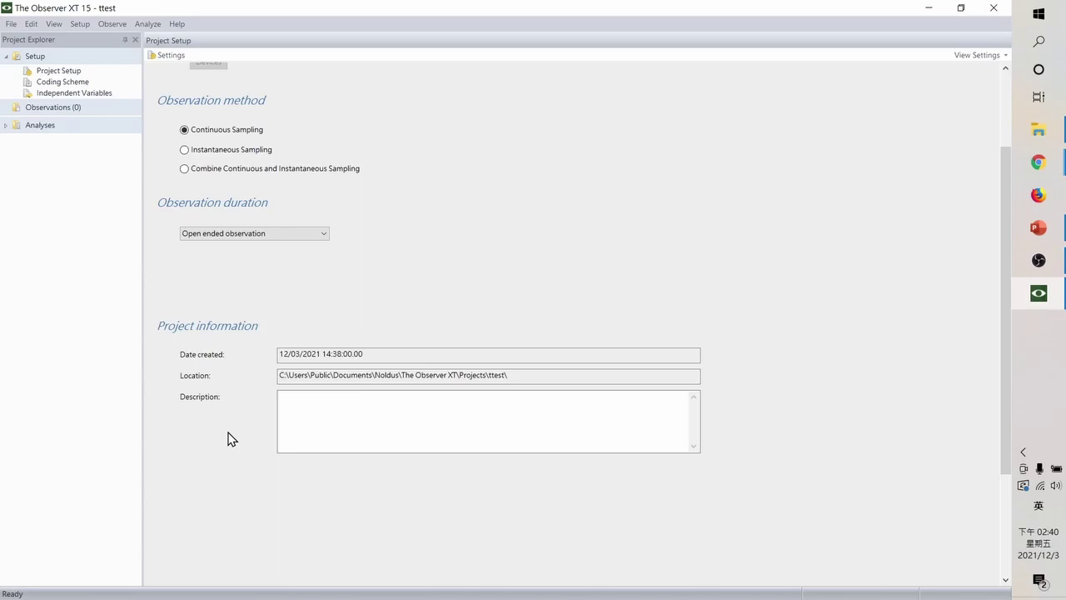
{"action": "left_click", "coordinate": [299, 418]}
{"action": "scroll", "coordinate": [416, 258], "scroll_direction": "up", "scroll_amount": 3}
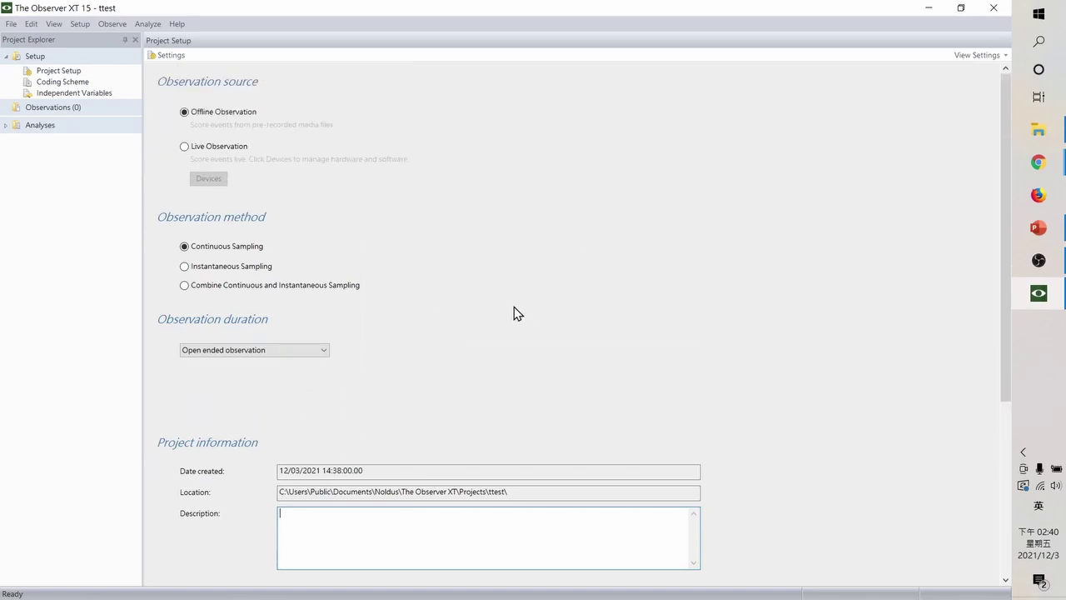
- Open the project's coding scheme and display the Modifiers section beside Subjects and Behaviors
{"action": "left_click", "coordinate": [58, 83]}
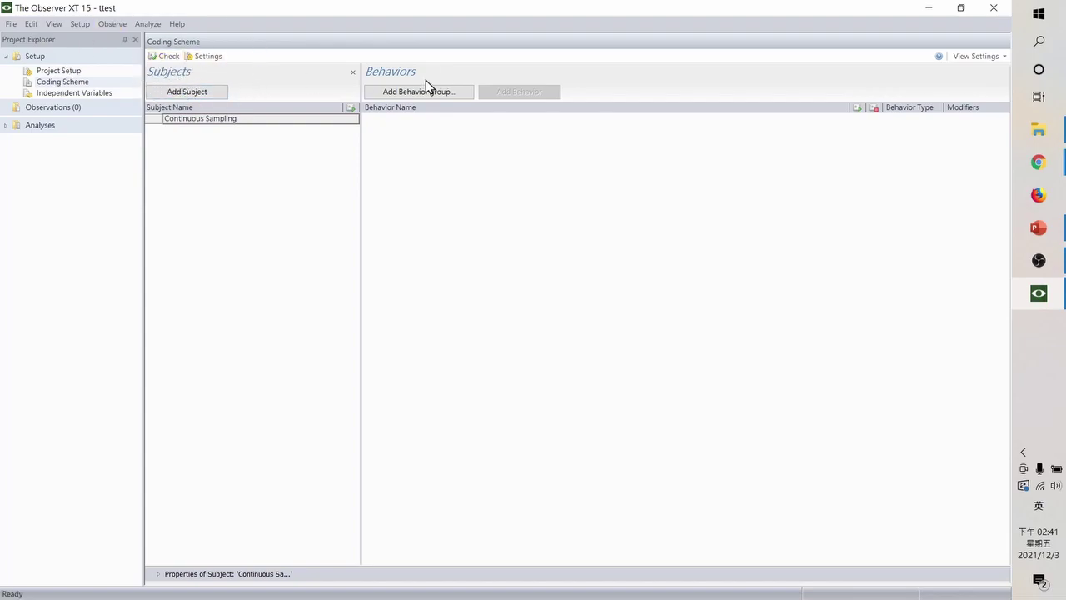
{"action": "left_click", "coordinate": [964, 60]}
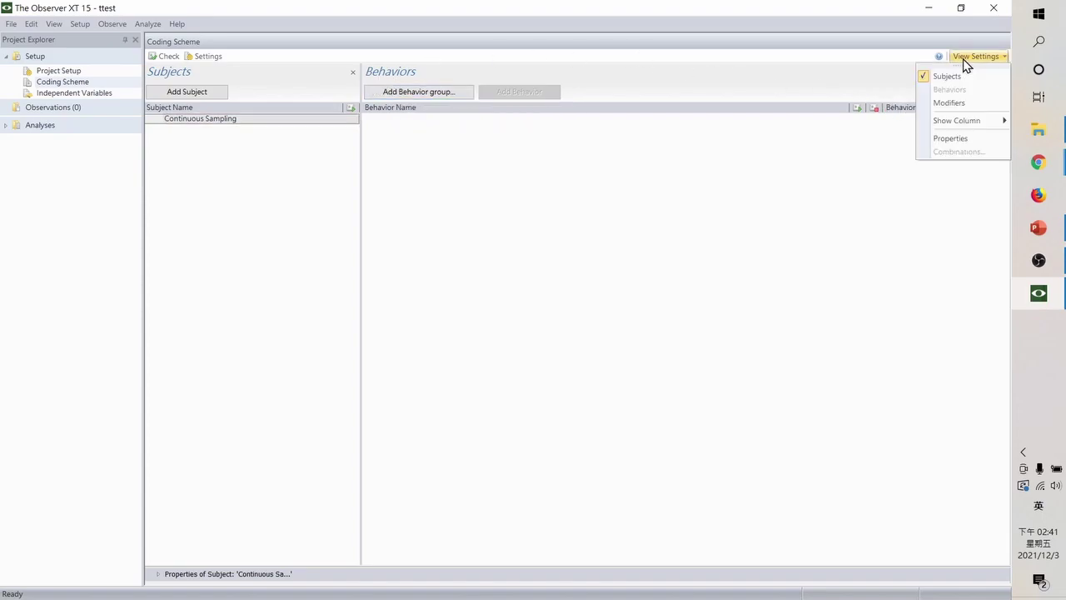
{"action": "left_click", "coordinate": [953, 105]}
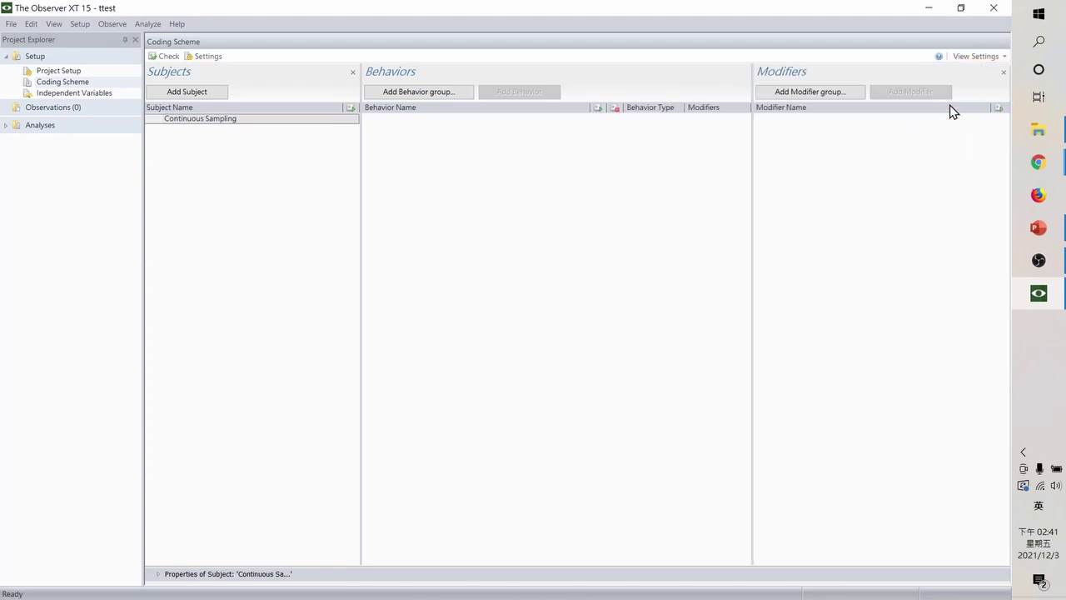
- Hide the Subjects section of the coding scheme and show it again
{"action": "left_click", "coordinate": [995, 58]}
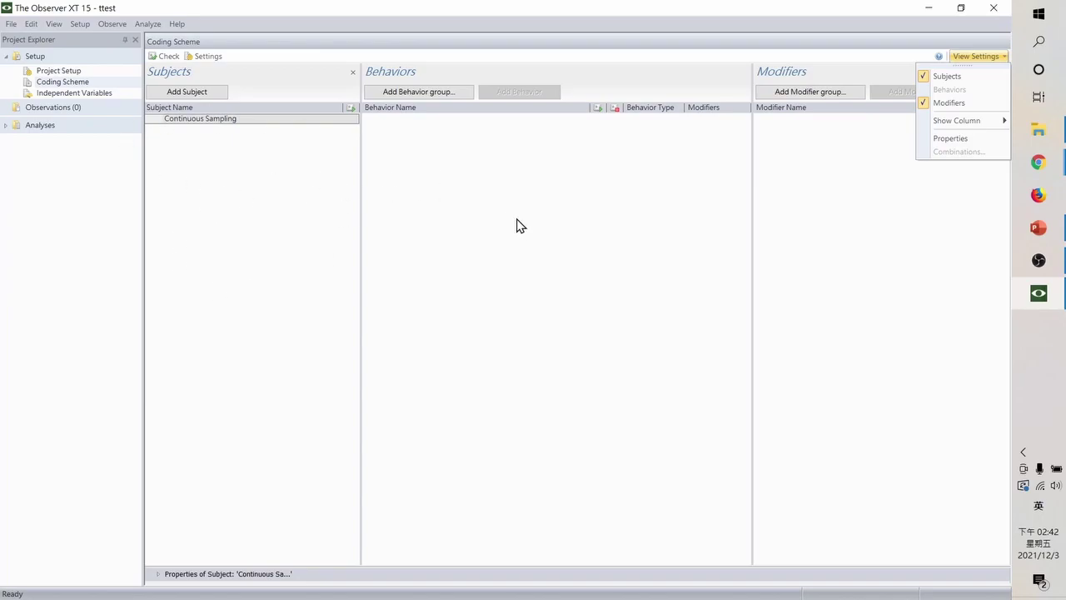
{"action": "left_click", "coordinate": [961, 76]}
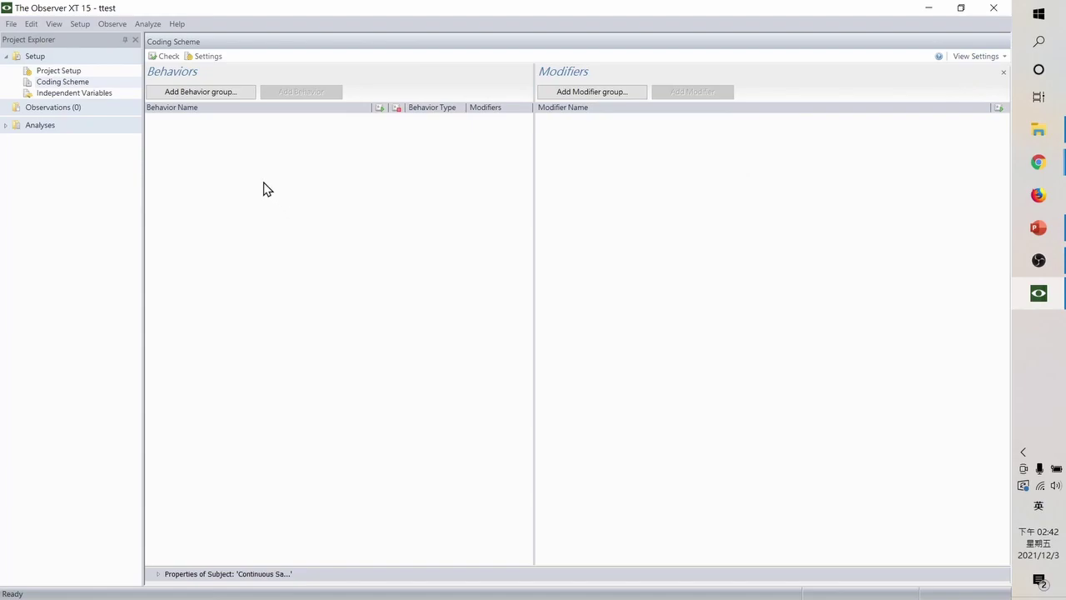
{"action": "left_click", "coordinate": [970, 55]}
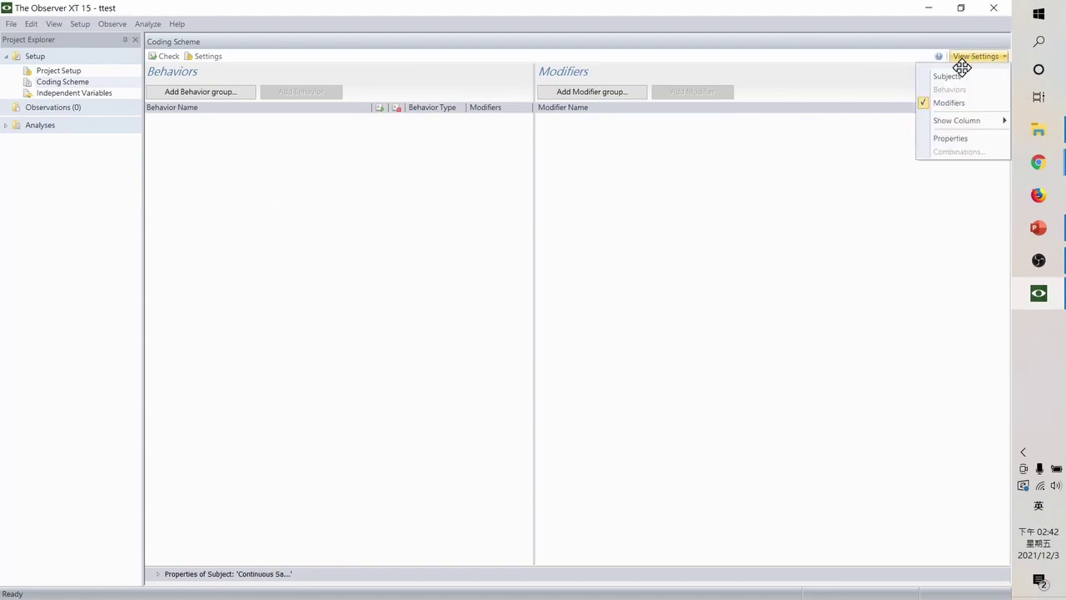
{"action": "left_click", "coordinate": [961, 76]}
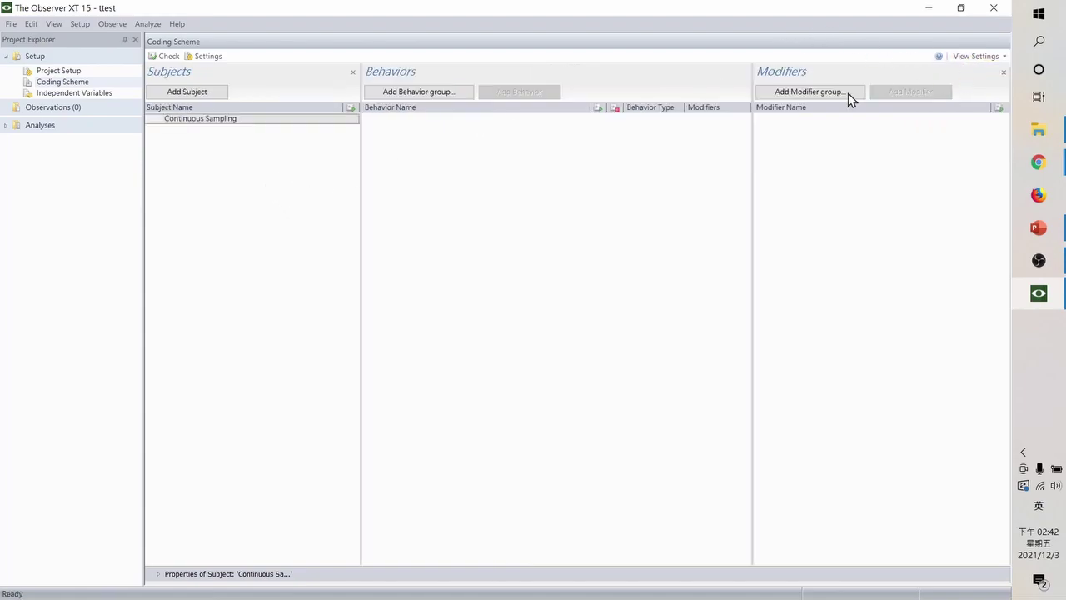
- Start and discard an empty subject entry, and hide the Subjects section of the coding scheme
{"action": "left_click", "coordinate": [212, 97]}
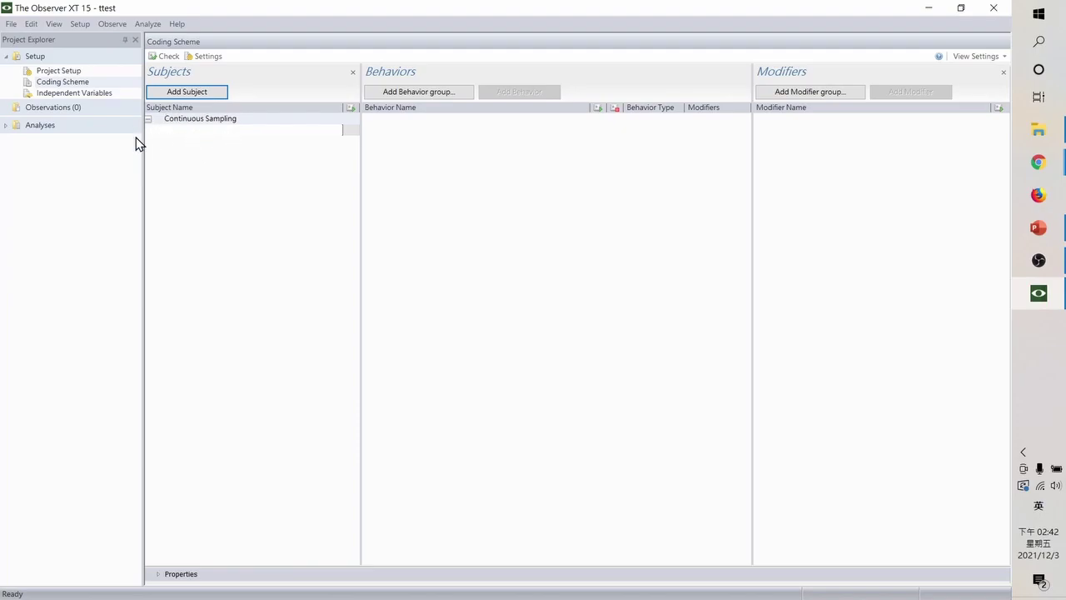
{"action": "left_click", "coordinate": [181, 150]}
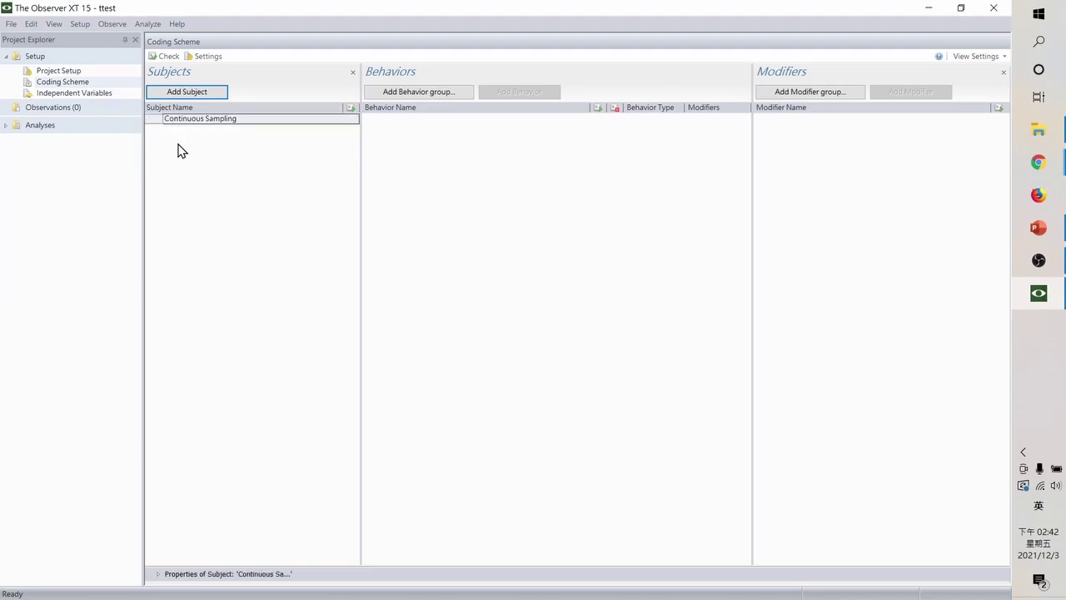
{"action": "left_click", "coordinate": [352, 72]}
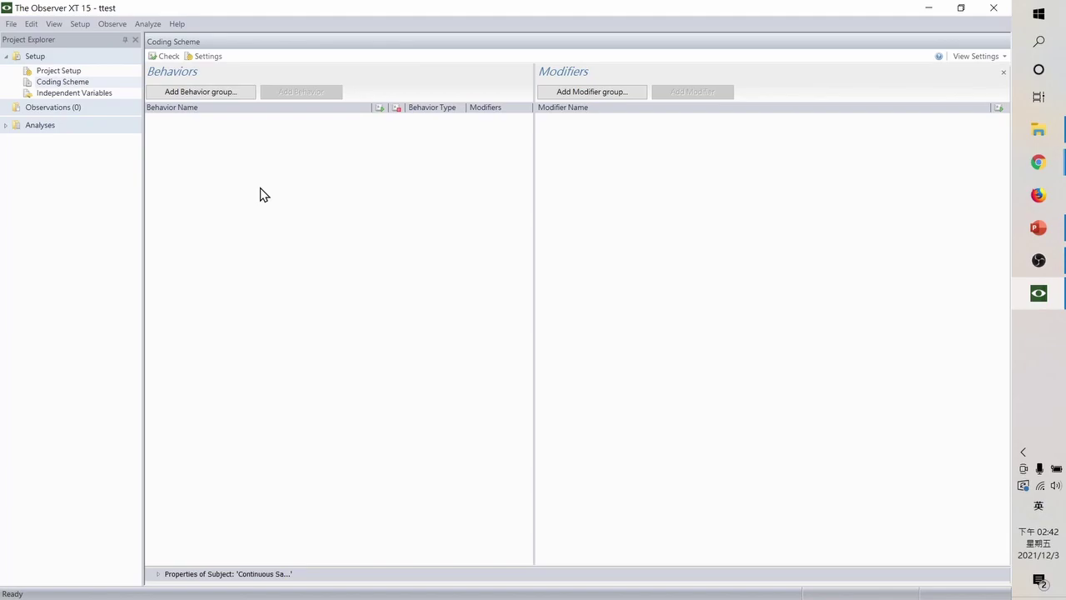
- Start a new behavior group and name it "play behavior"
{"action": "left_click", "coordinate": [208, 97]}
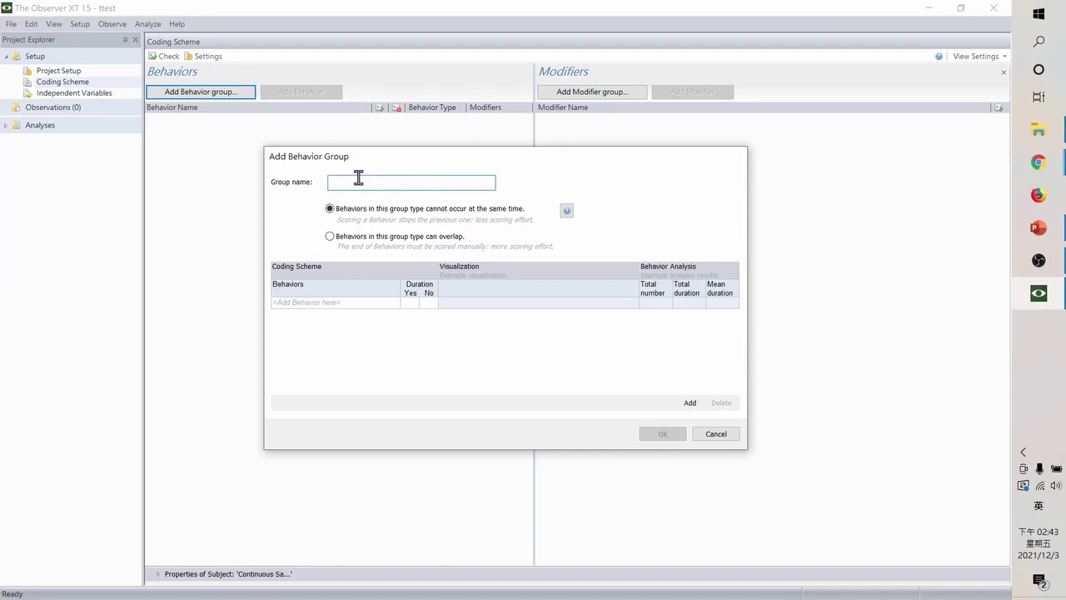
{"action": "type", "text": "play bi"}
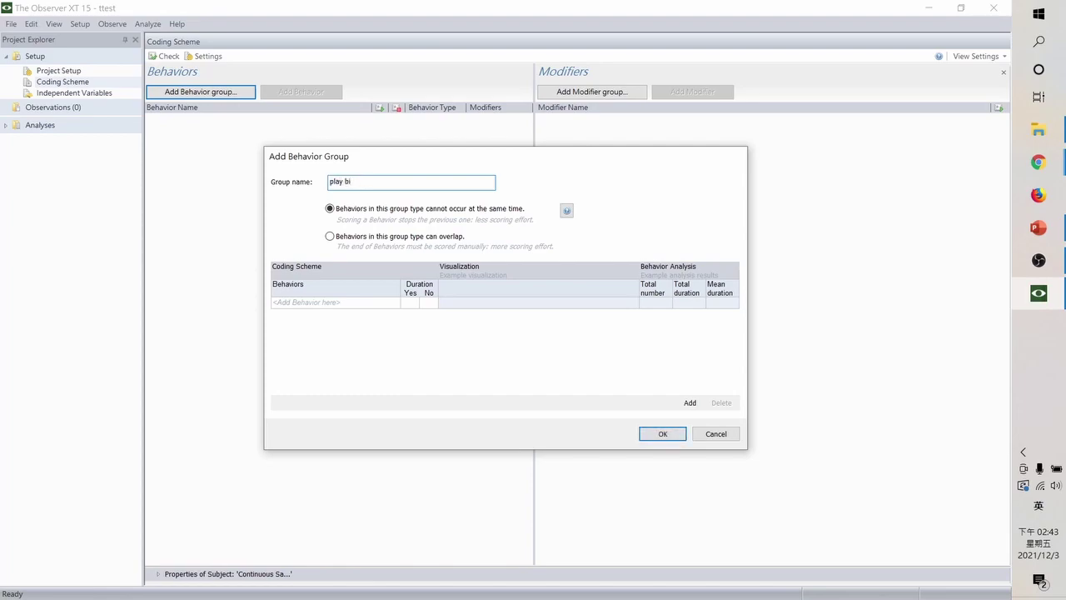
{"action": "key", "text": "BackSpace"}
{"action": "type", "text": "ehavior"}
- Add the behavior "funtional use" to the play behavior group and set its duration option to No
{"action": "left_click", "coordinate": [335, 302]}
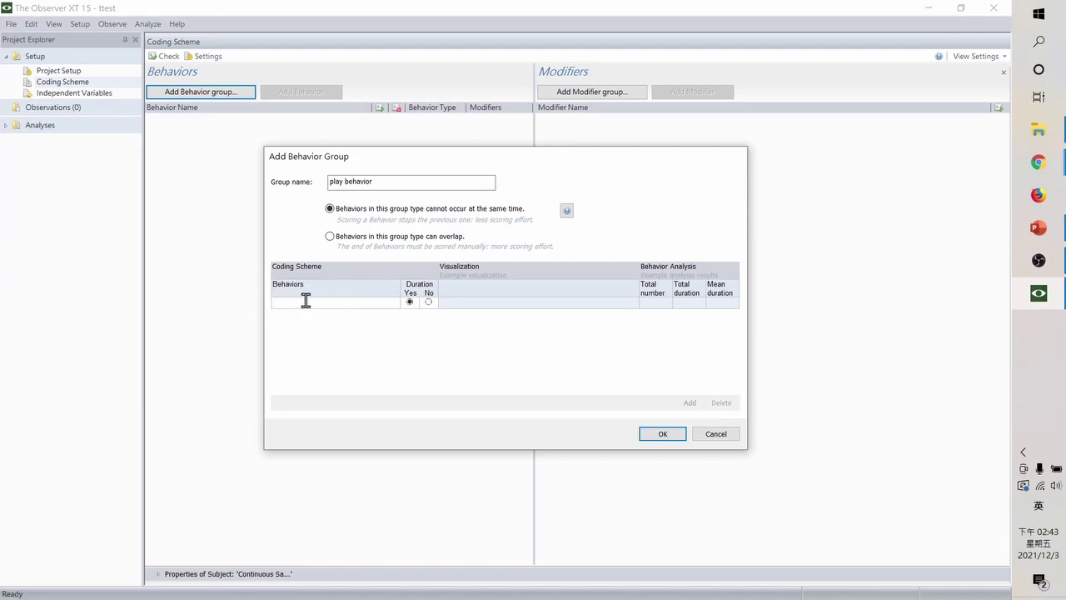
{"action": "type", "text": "funtional use"}
{"action": "key", "text": "Return"}
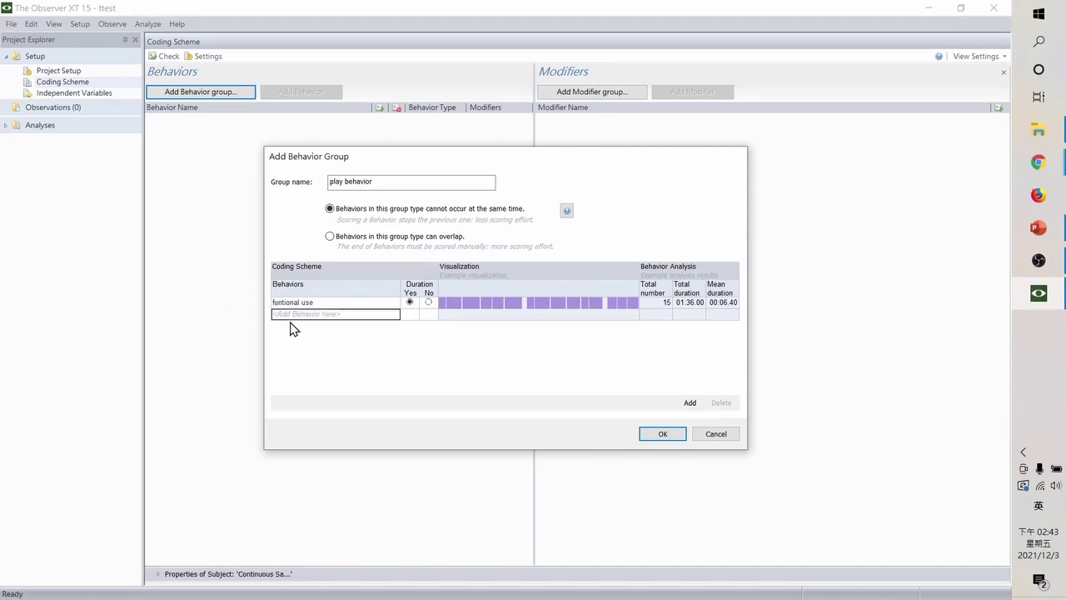
{"action": "left_click", "coordinate": [427, 303]}
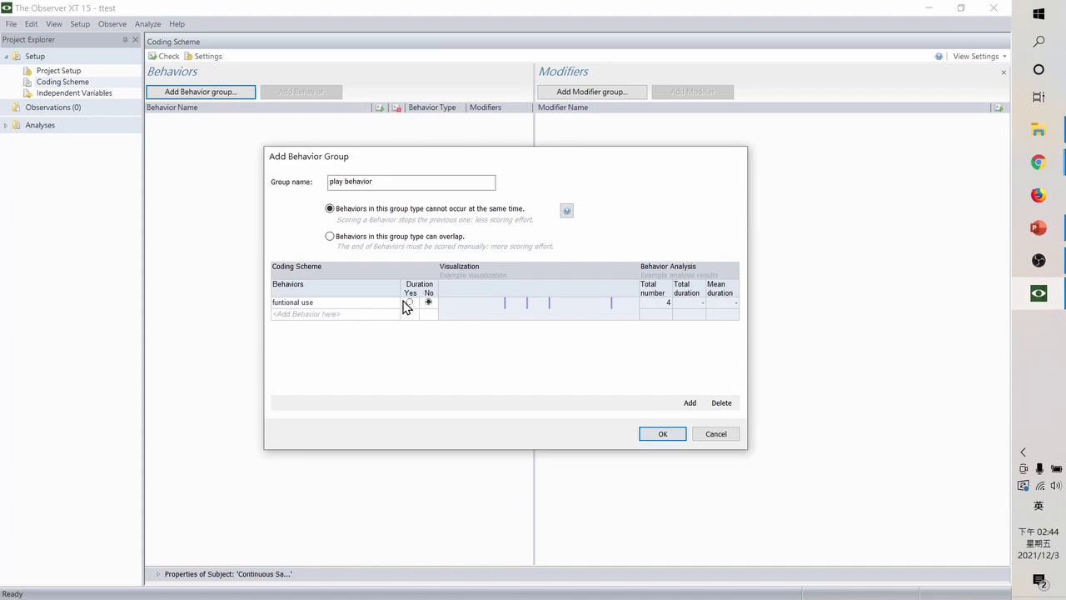
- Compare the duration options for the behavior "funtional use" and set its duration to Yes
{"action": "left_click", "coordinate": [409, 302]}
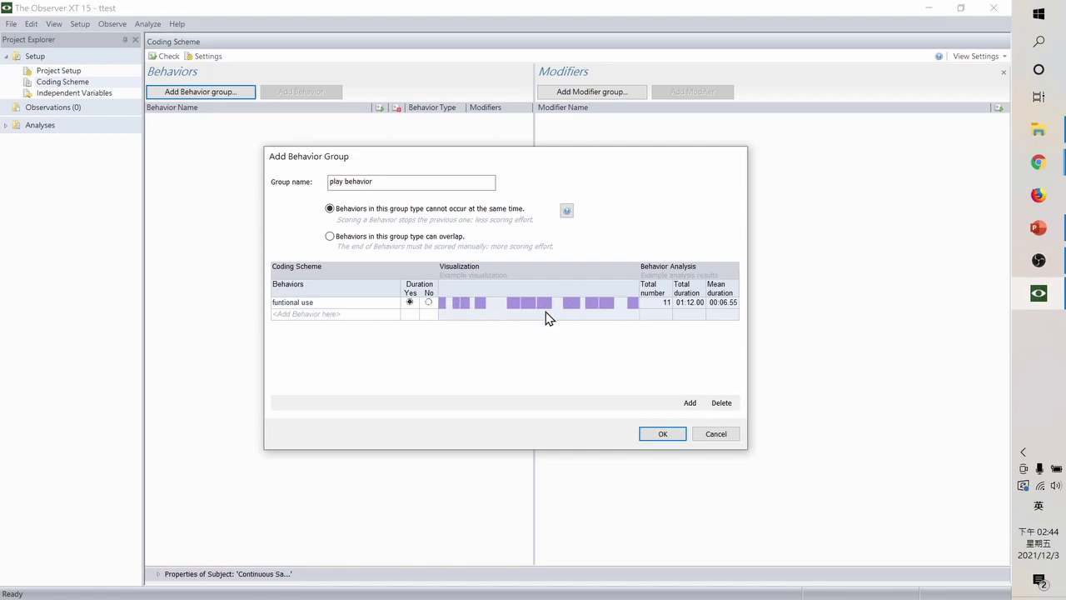
{"action": "left_click", "coordinate": [428, 303]}
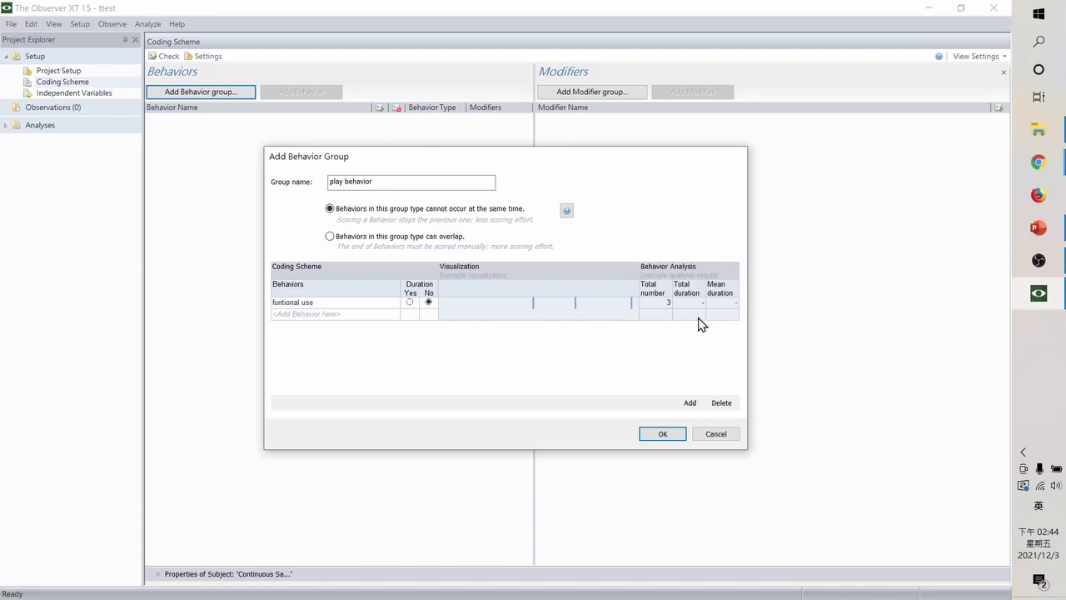
{"action": "left_click", "coordinate": [409, 303]}
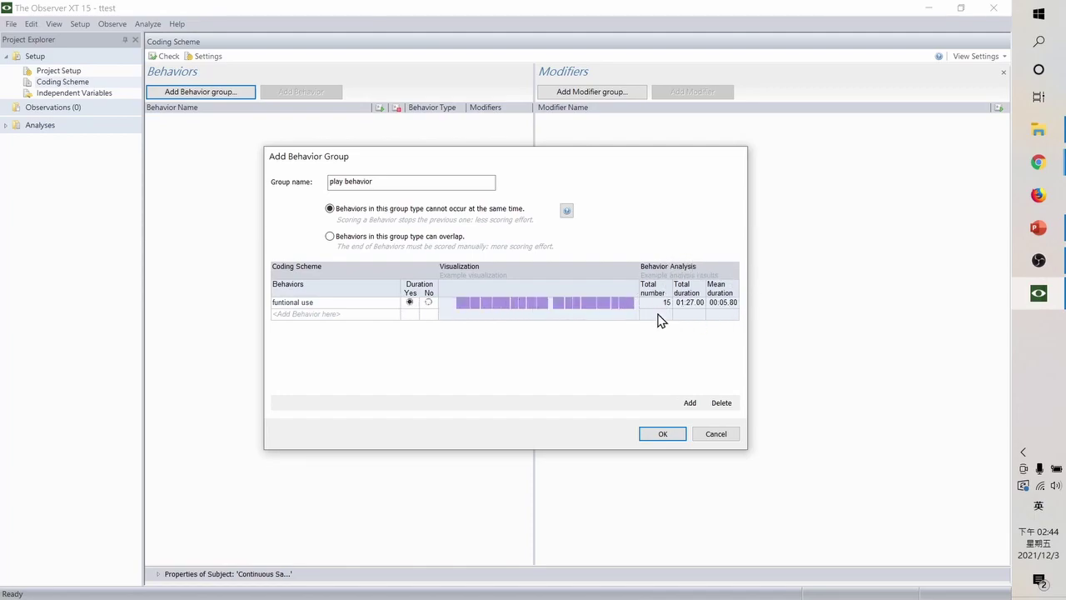
- Add the behaviors "break up" and "放在一起" to the play behavior group
{"action": "left_click", "coordinate": [357, 314]}
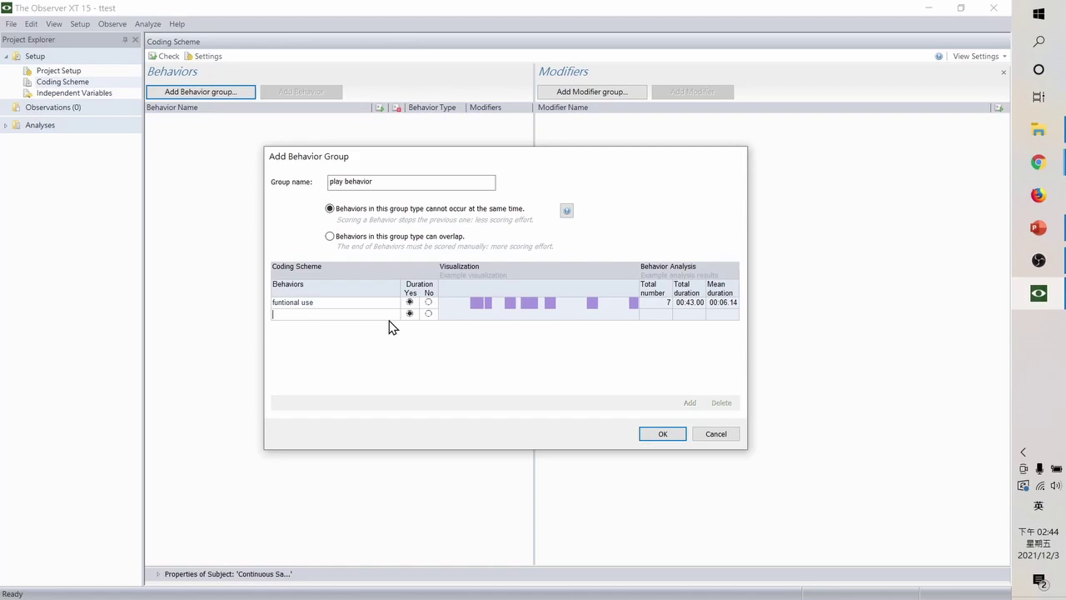
{"action": "type", "text": "break up"}
{"action": "key", "text": "Return"}
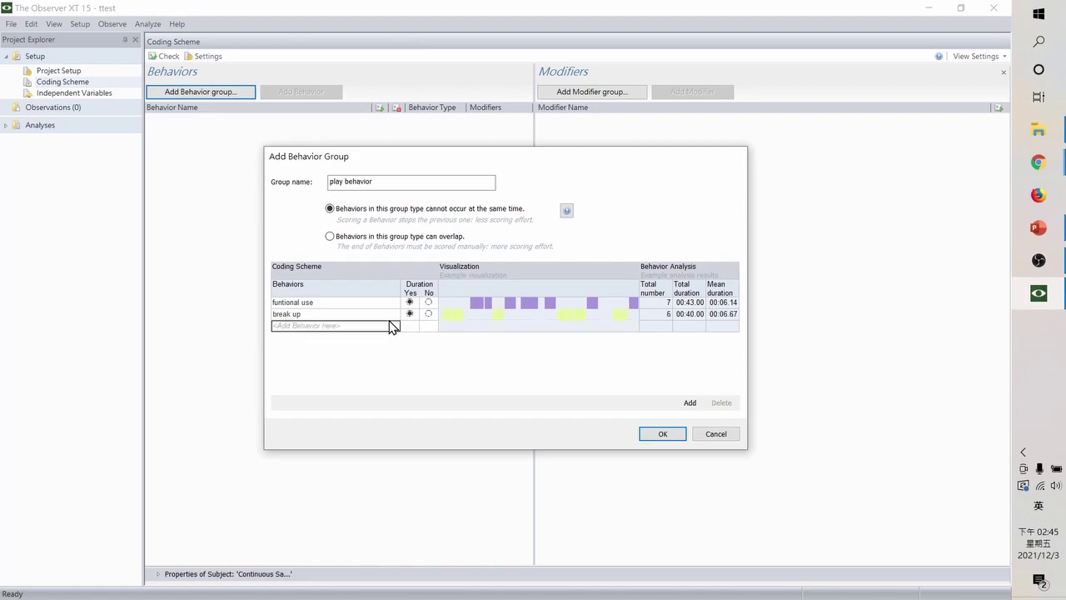
{"action": "left_click", "coordinate": [390, 325]}
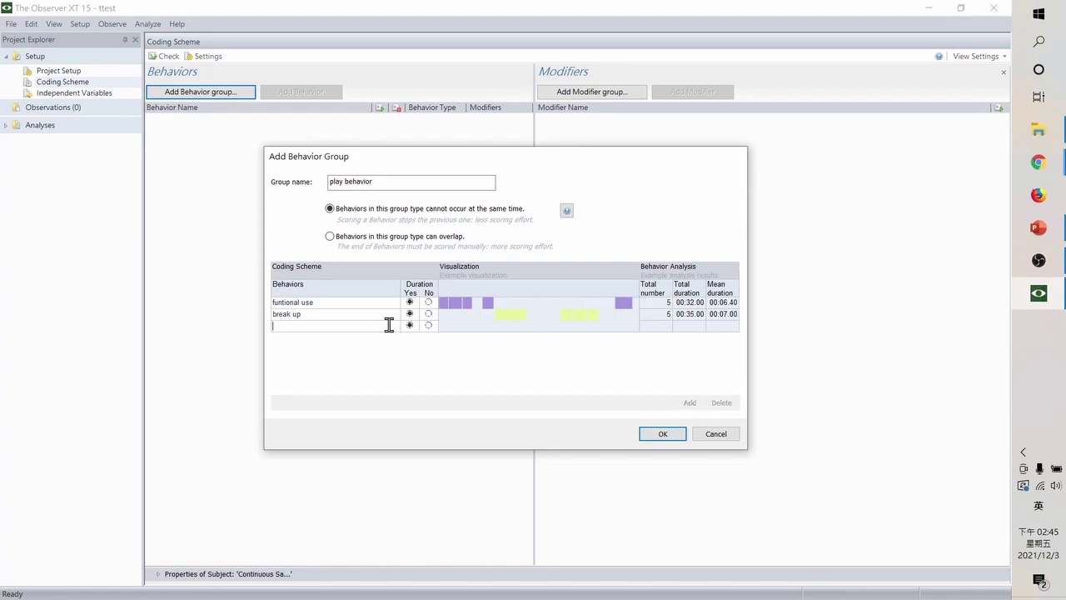
{"action": "key", "text": "shift"}
{"action": "type", "text": "放在一起"}
{"action": "key", "text": "Return"}
{"action": "key", "text": "Return"}
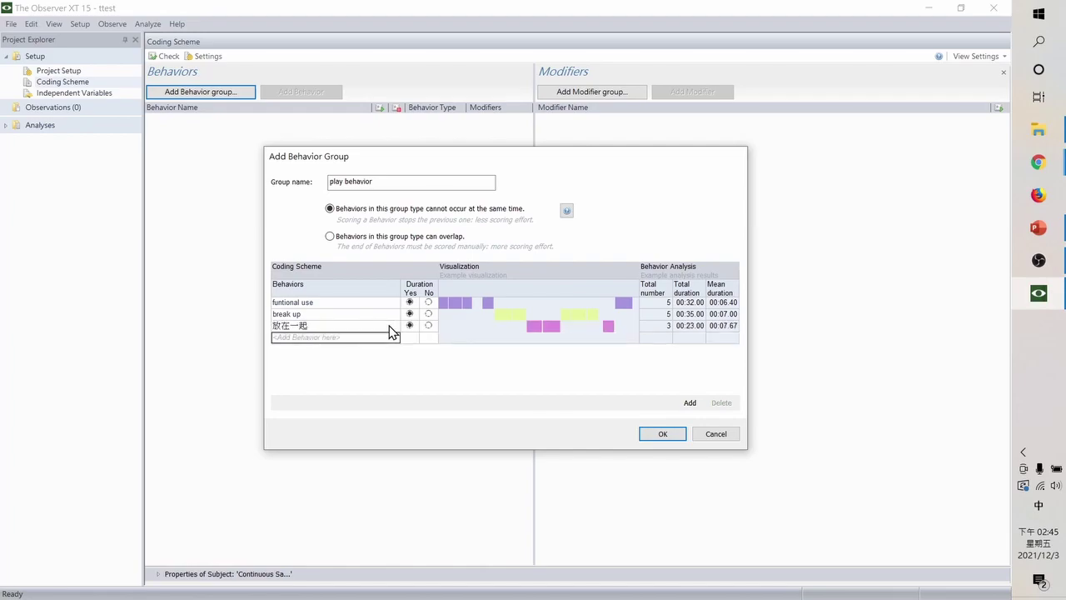
- Add the behavior "想像遊玩" to the play behavior group and create the group
{"action": "type", "text": "一丁ㄊ"}
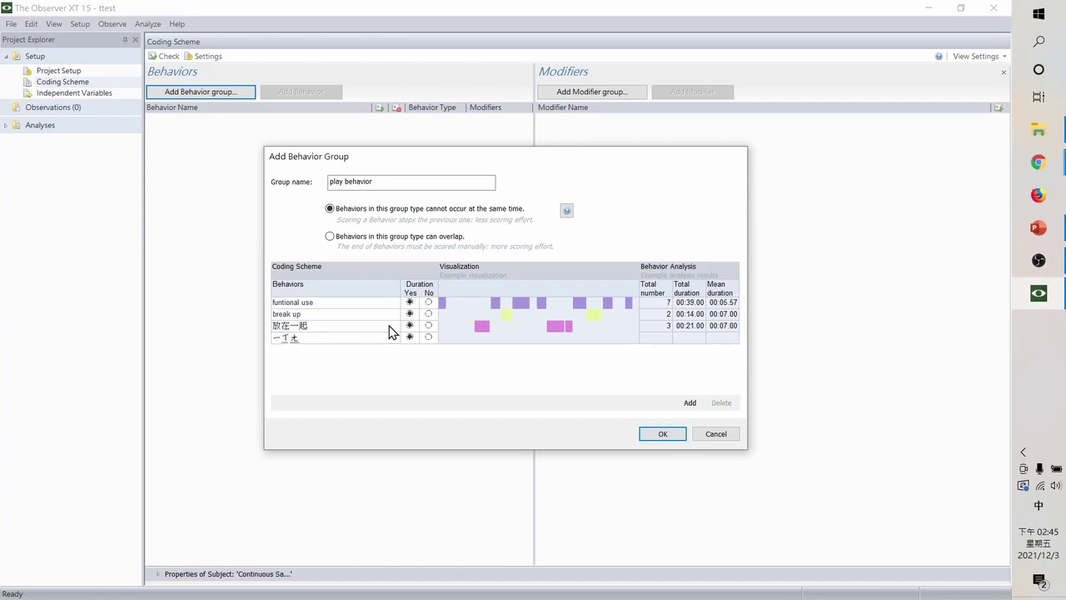
{"action": "key", "text": "BackSpace"}
{"action": "key", "text": "BackSpace"}
{"action": "type", "text": "想像遊玩"}
{"action": "key", "text": "Return"}
{"action": "key", "text": "Return"}
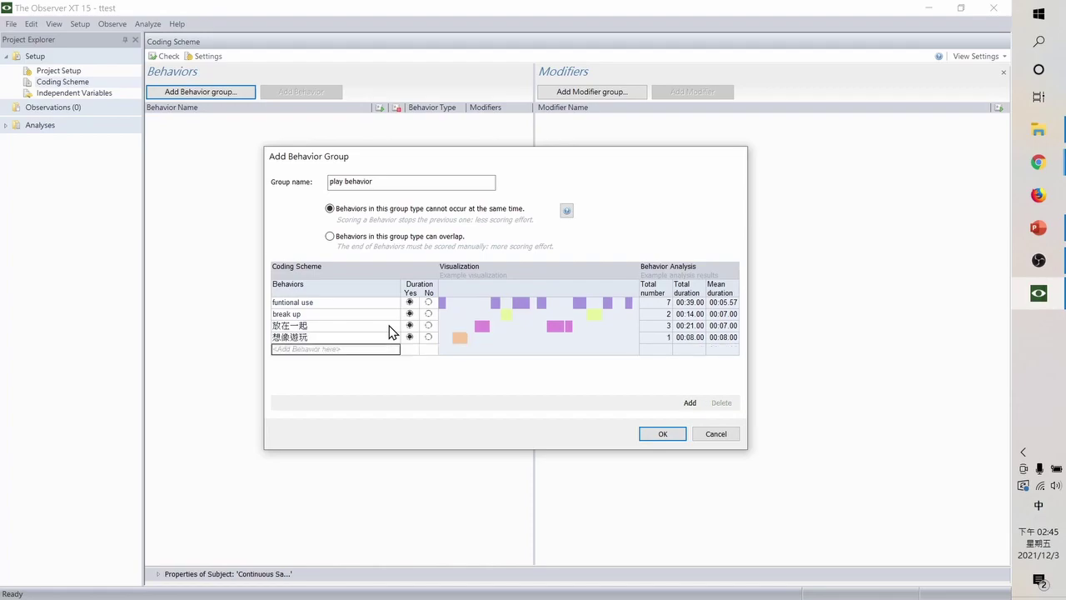
{"action": "key", "text": "shift"}
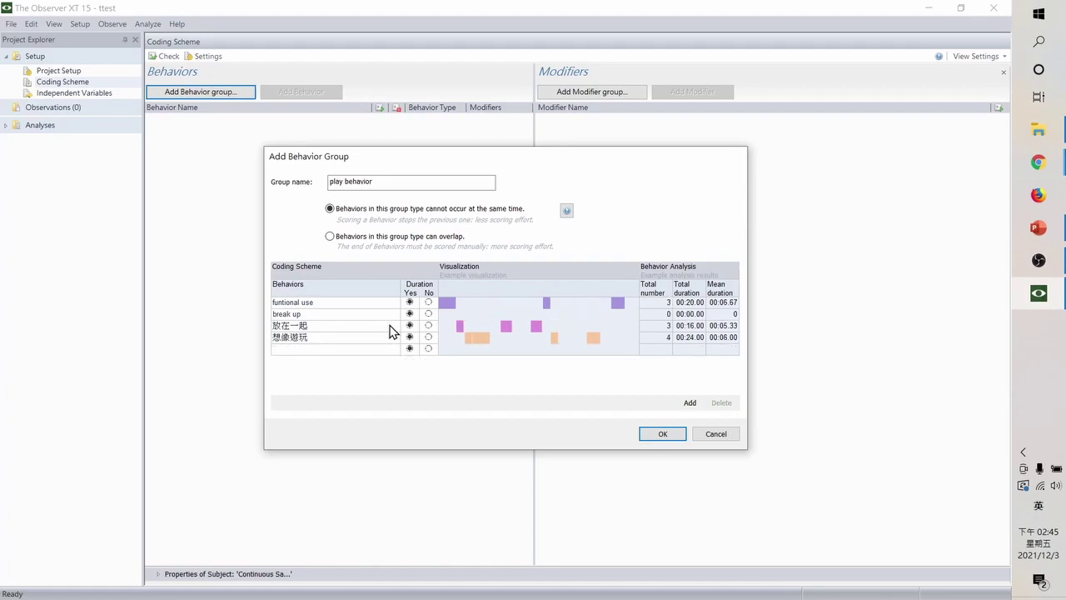
{"action": "left_click", "coordinate": [657, 434]}
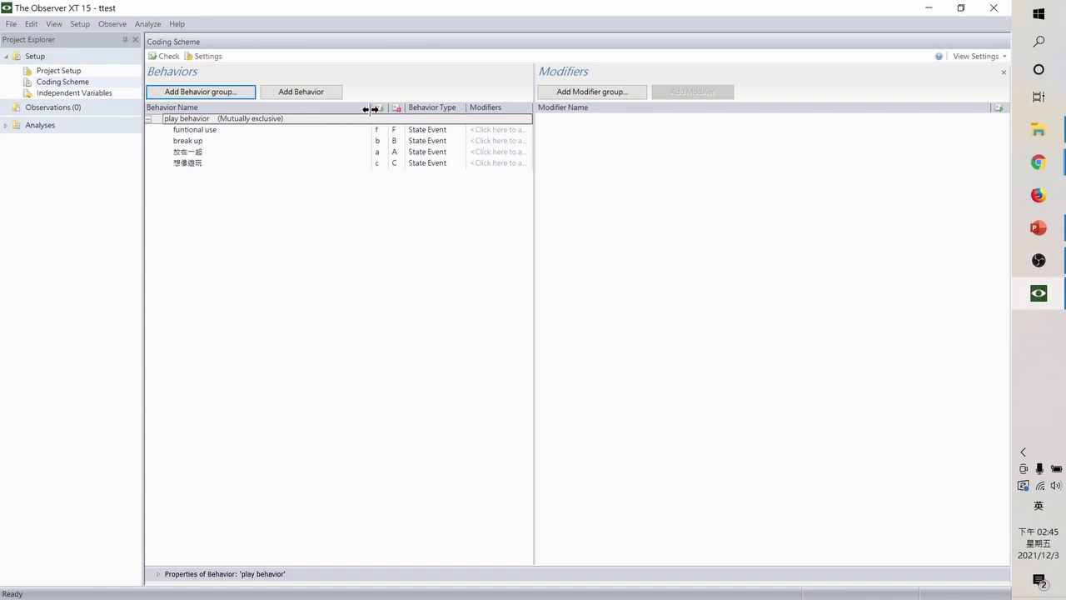
- Narrow the behavior name column and set the start key of "放在一起" to s and its stop key to S
{"action": "left_click_drag", "start_coordinate": [372, 108], "coordinate": [331, 106]}
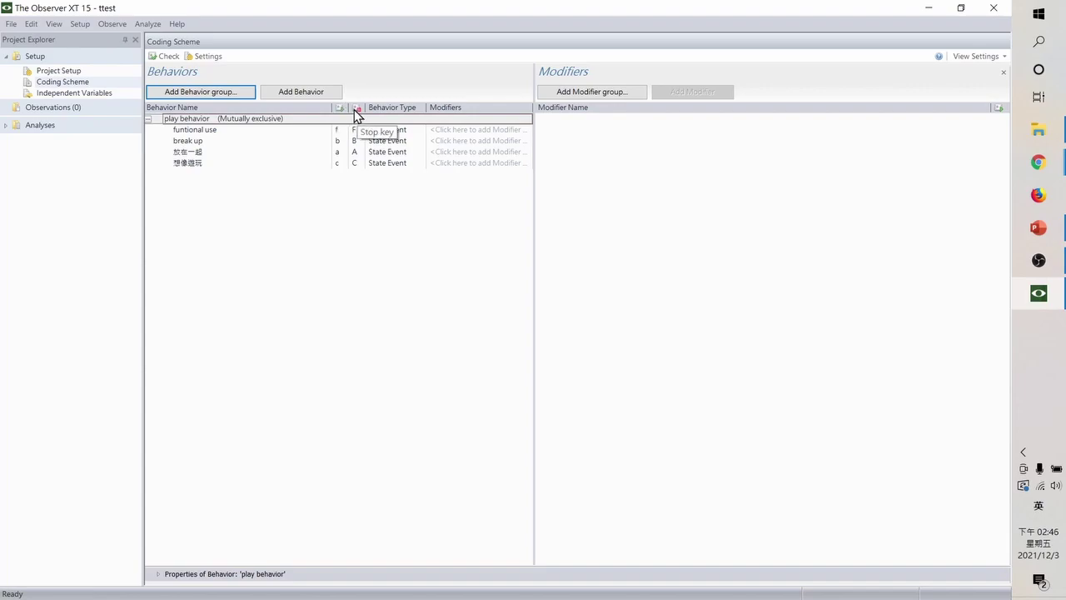
{"action": "left_click", "coordinate": [209, 134]}
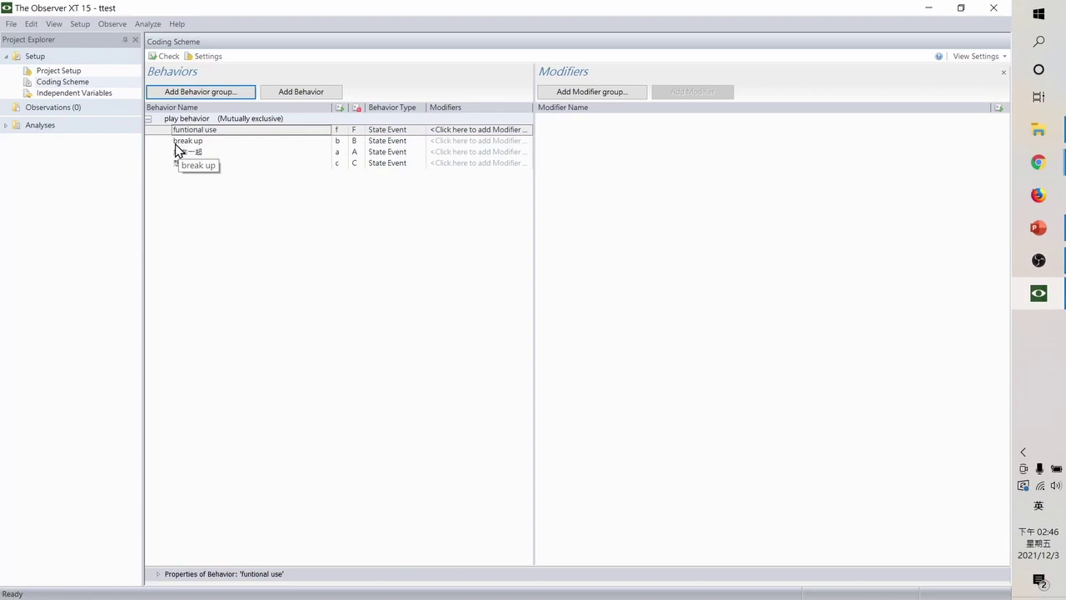
{"action": "left_click", "coordinate": [343, 154]}
{"action": "left_click", "coordinate": [342, 153]}
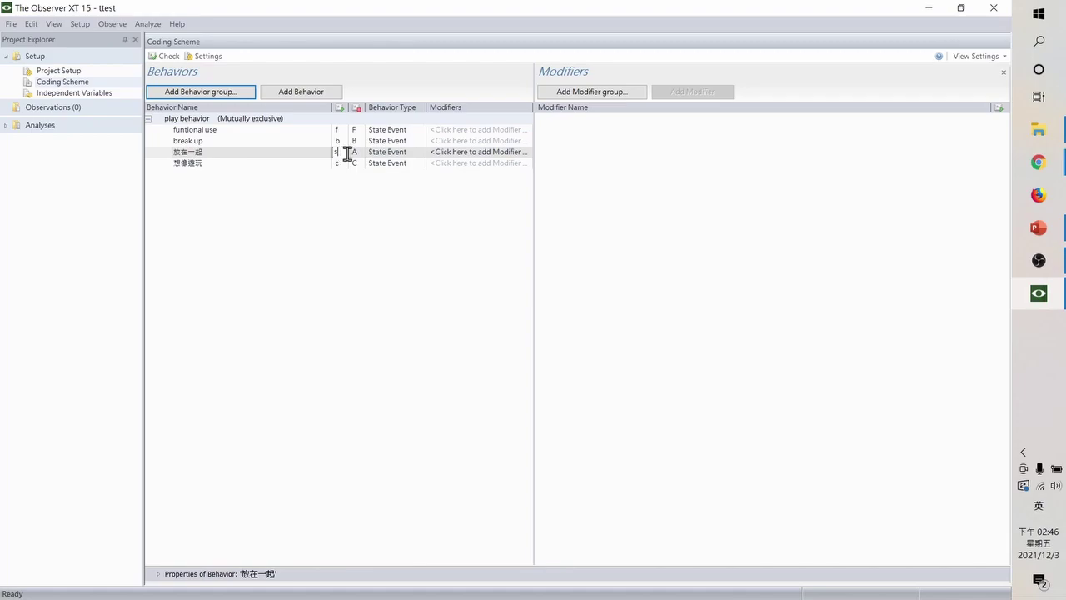
{"action": "type", "text": "s"}
{"action": "key", "text": "Tab"}
{"action": "type", "text": "S"}
{"action": "left_click", "coordinate": [356, 164]}
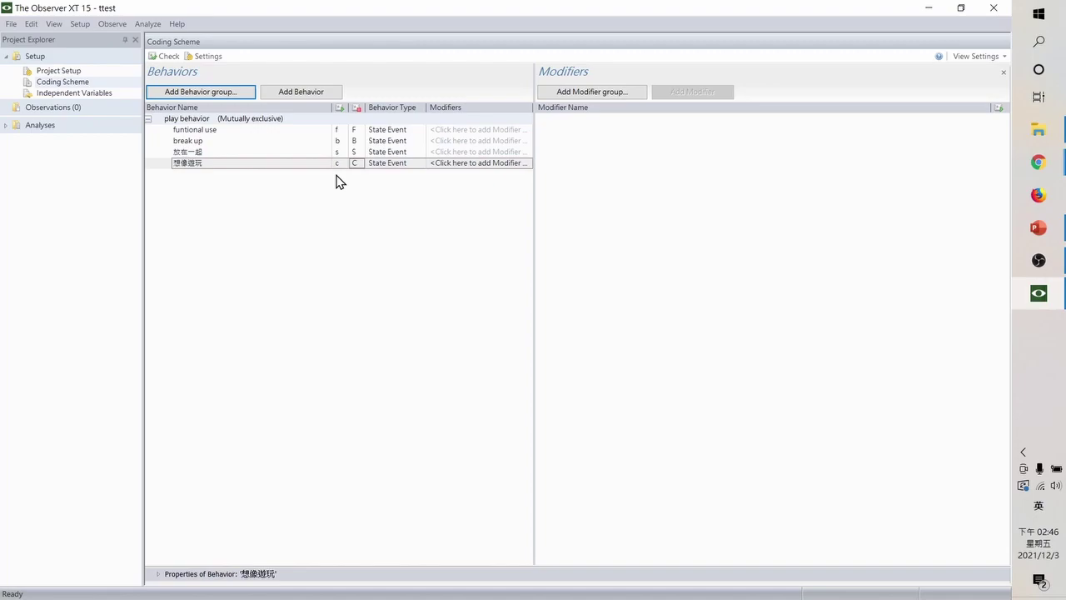
- Start a new behavior group named "cc" and add the behaviors "gg" and "ff" to it
{"action": "left_click", "coordinate": [200, 91]}
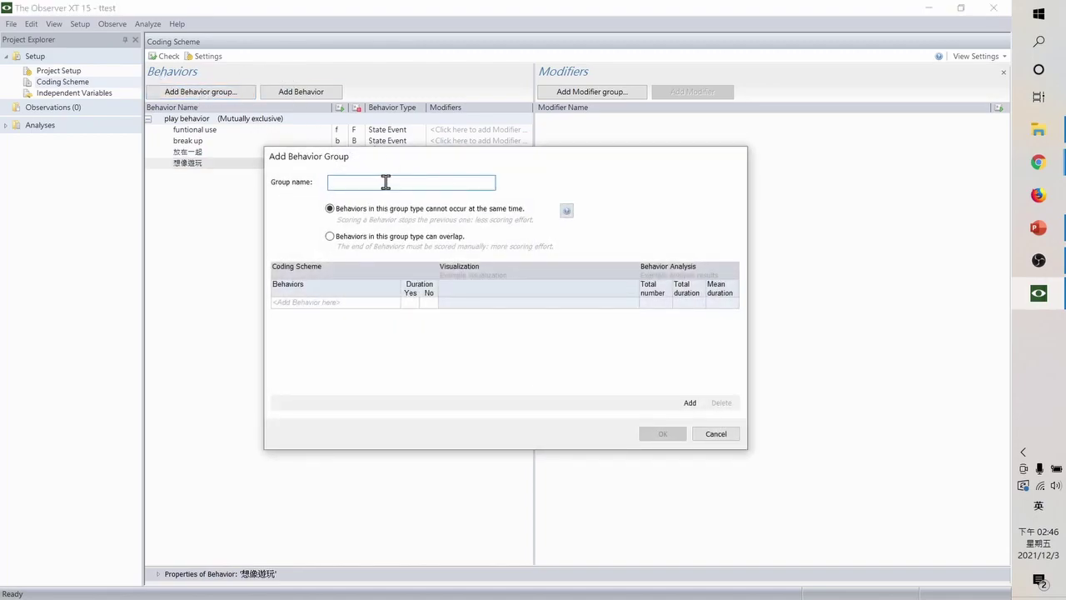
{"action": "type", "text": "cc"}
{"action": "left_click", "coordinate": [323, 302]}
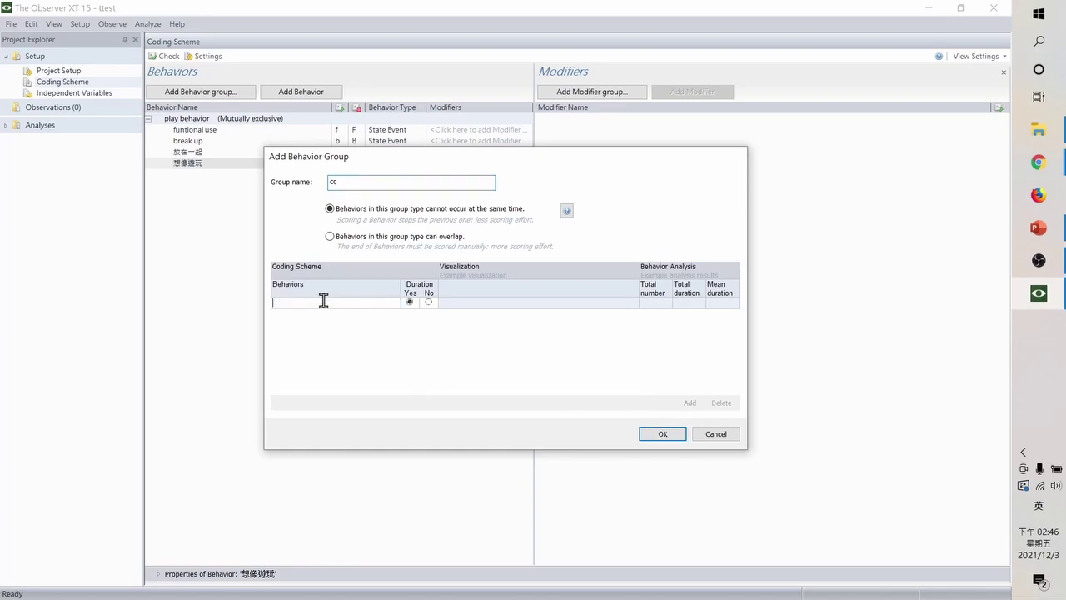
{"action": "type", "text": "gg"}
{"action": "left_click", "coordinate": [510, 359]}
{"action": "type", "text": "ff"}
{"action": "key", "text": "Return"}
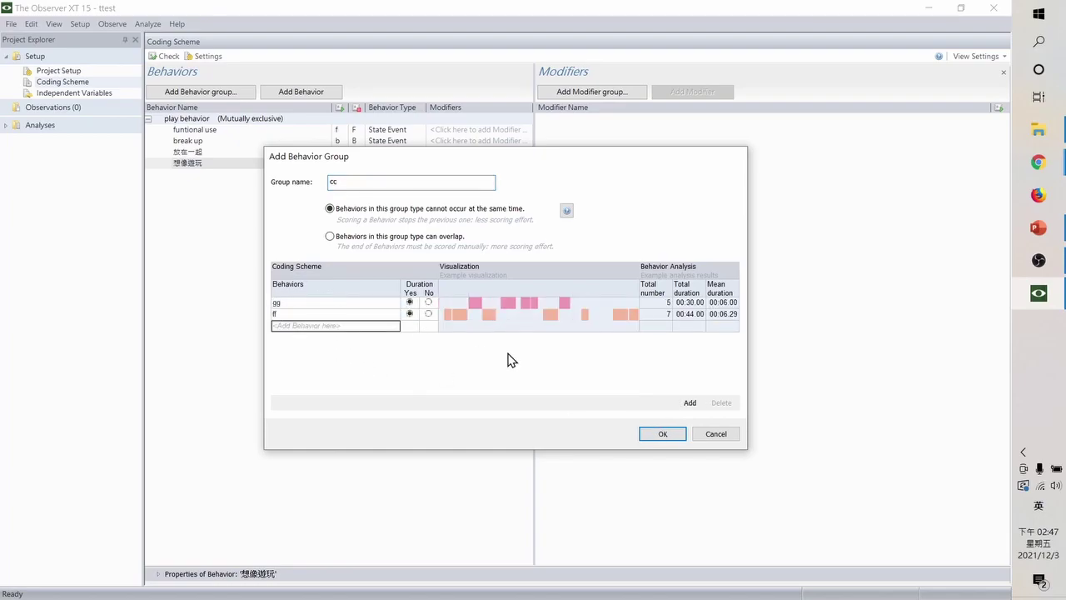
- Add the behaviors "dd", "ee" and "rr" to the cc group and create the group
{"action": "type", "text": "dd"}
{"action": "key", "text": "Return"}
{"action": "type", "text": "ee"}
{"action": "key", "text": "Return"}
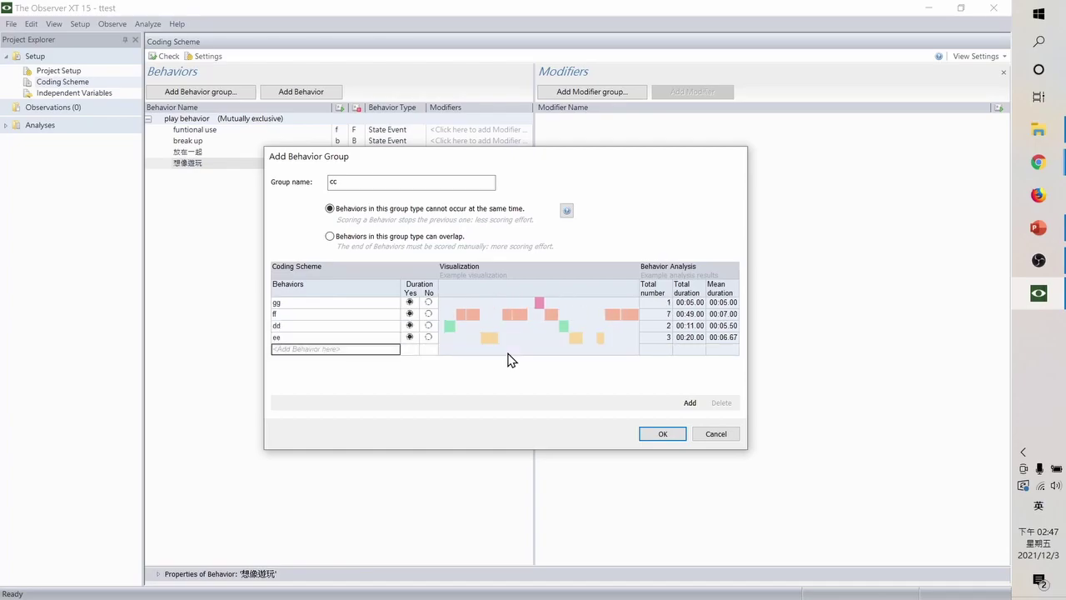
{"action": "type", "text": "rr"}
{"action": "key", "text": "Return"}
{"action": "left_click", "coordinate": [660, 435]}
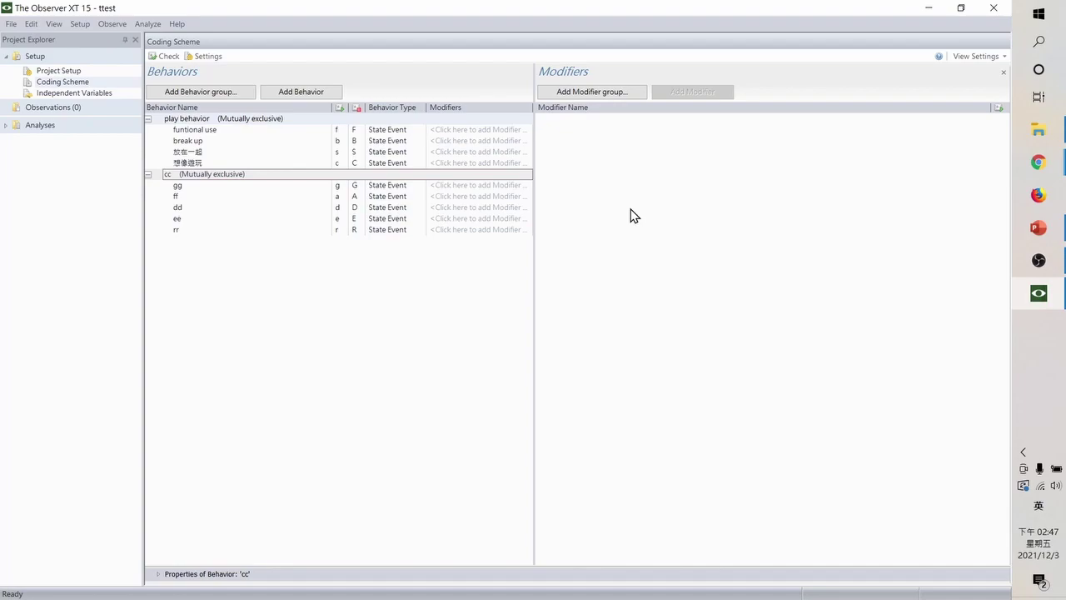
- Start a nominal modifier group and name it "toy"
{"action": "left_click", "coordinate": [618, 91]}
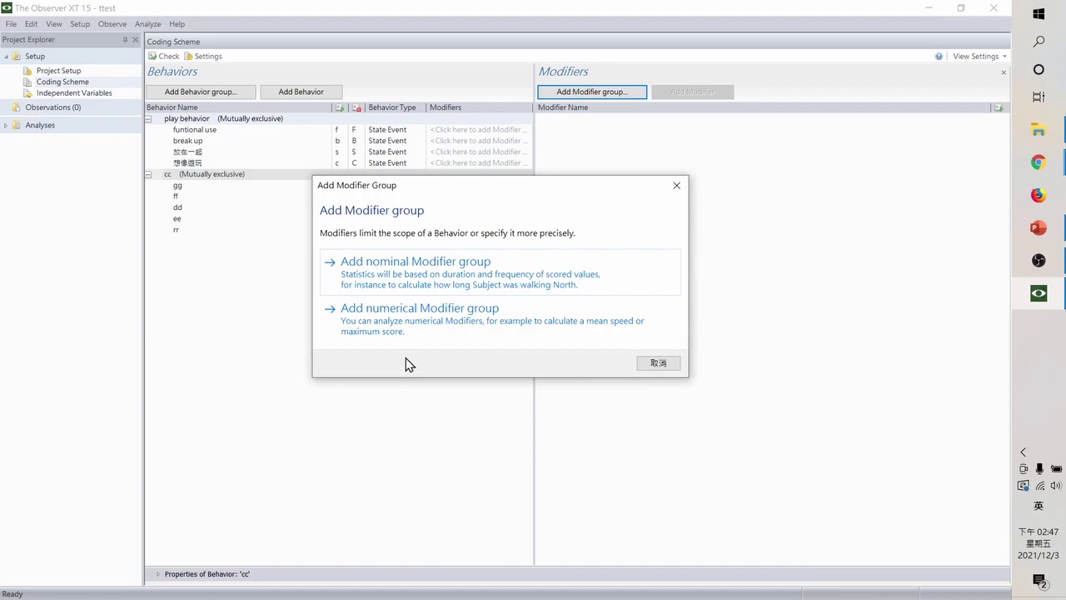
{"action": "left_click", "coordinate": [432, 281]}
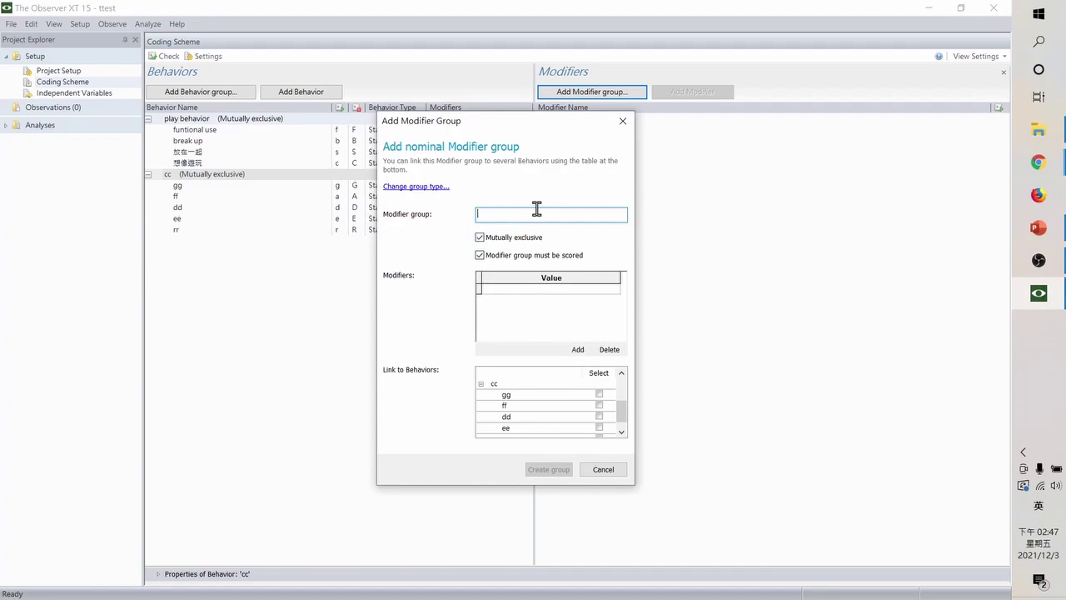
{"action": "type", "text": "toy"}
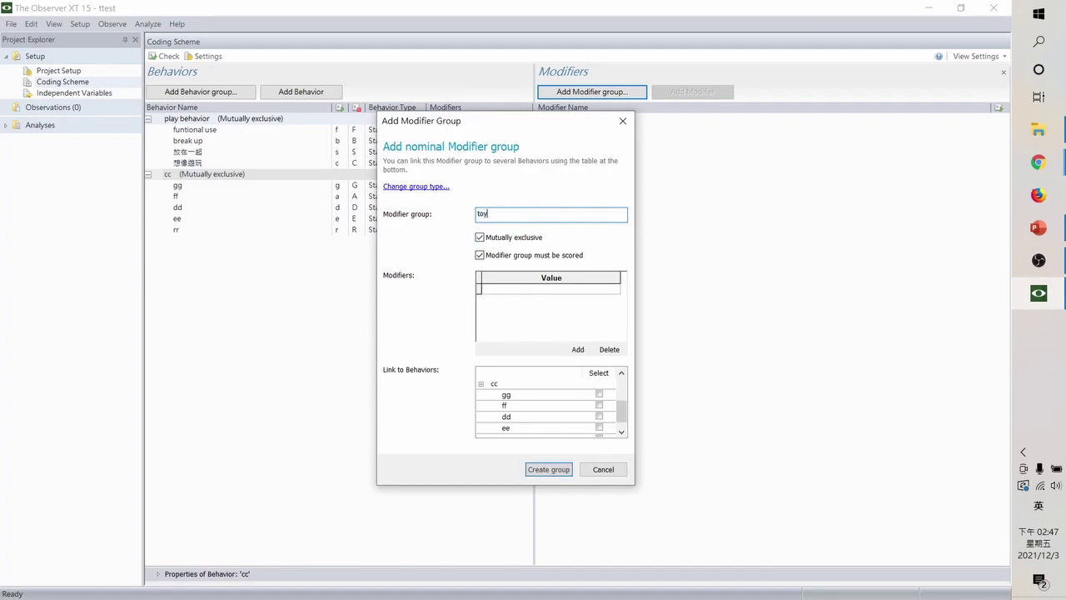
- Enter "book", "car", "cash register" and "doll" as the modifier values of the toy group
{"action": "left_click", "coordinate": [513, 289]}
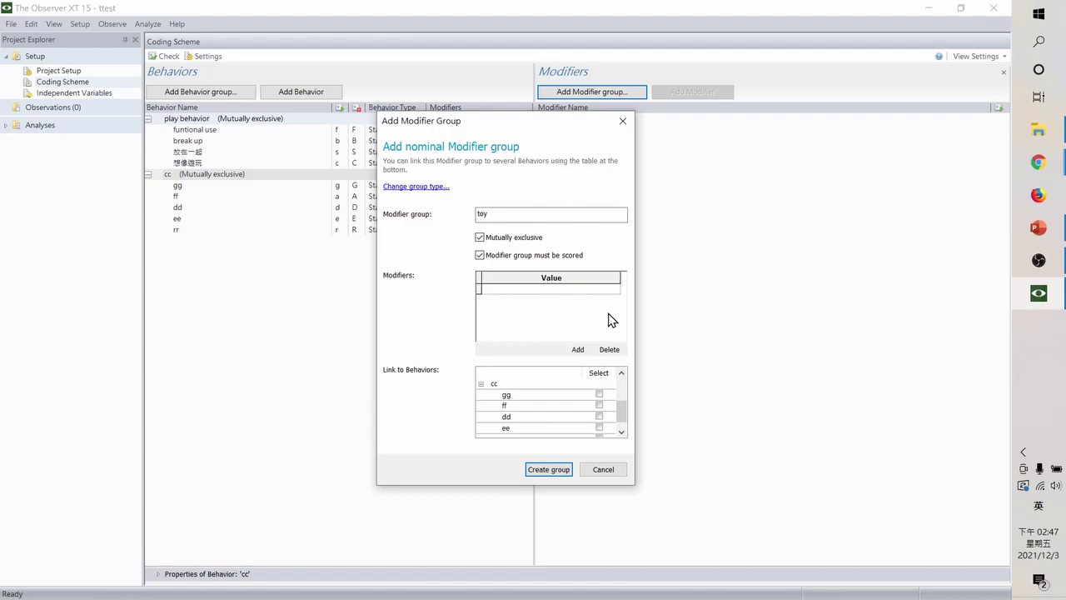
{"action": "type", "text": "book"}
{"action": "key", "text": "Return"}
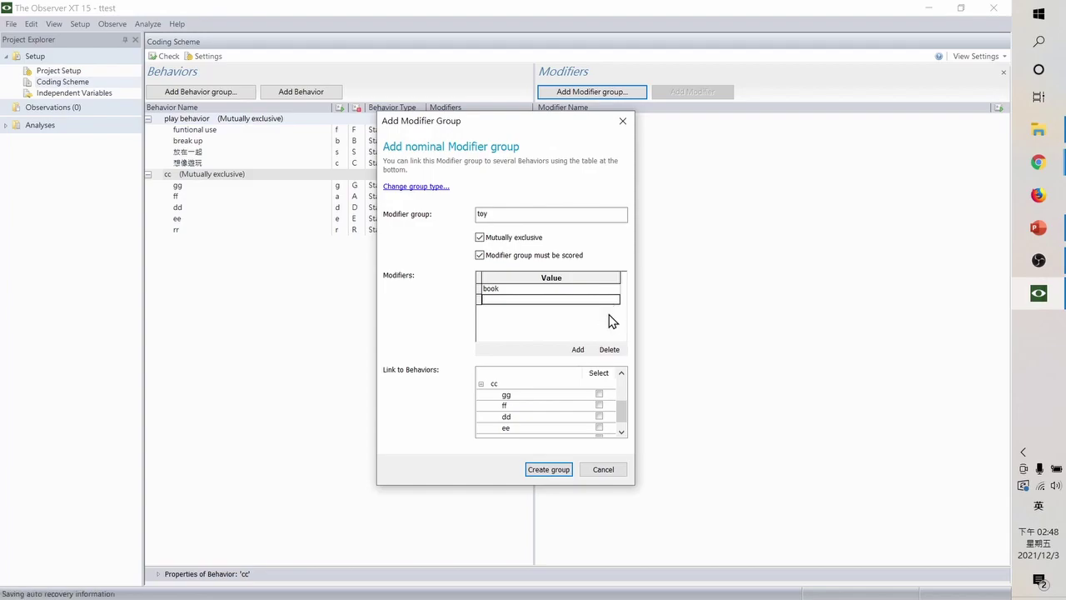
{"action": "type", "text": "car"}
{"action": "key", "text": "Return"}
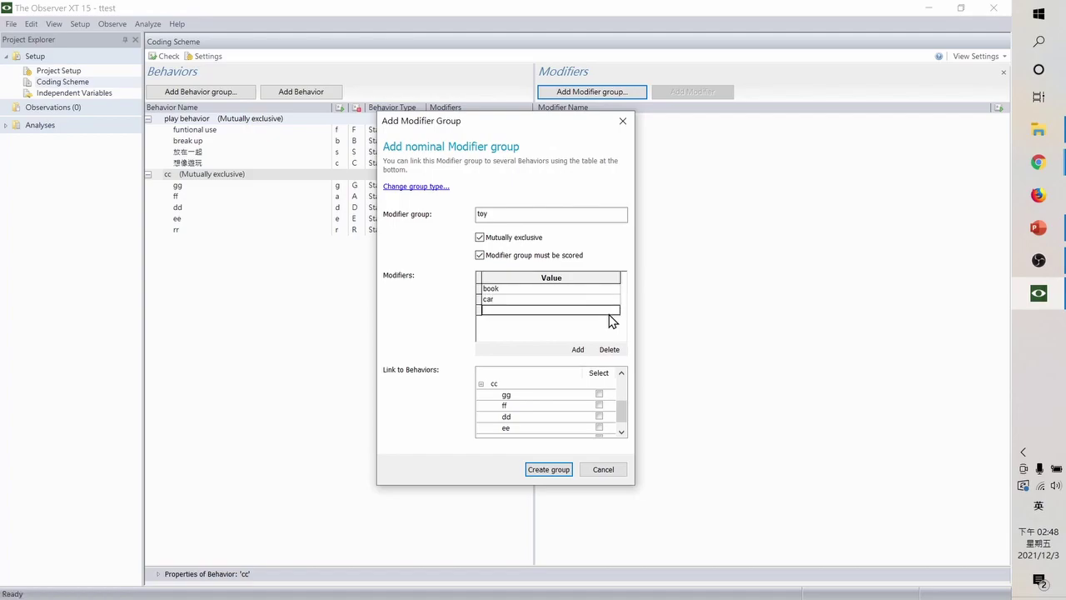
{"action": "type", "text": "cash register"}
{"action": "key", "text": "Return"}
{"action": "type", "text": "doll"}
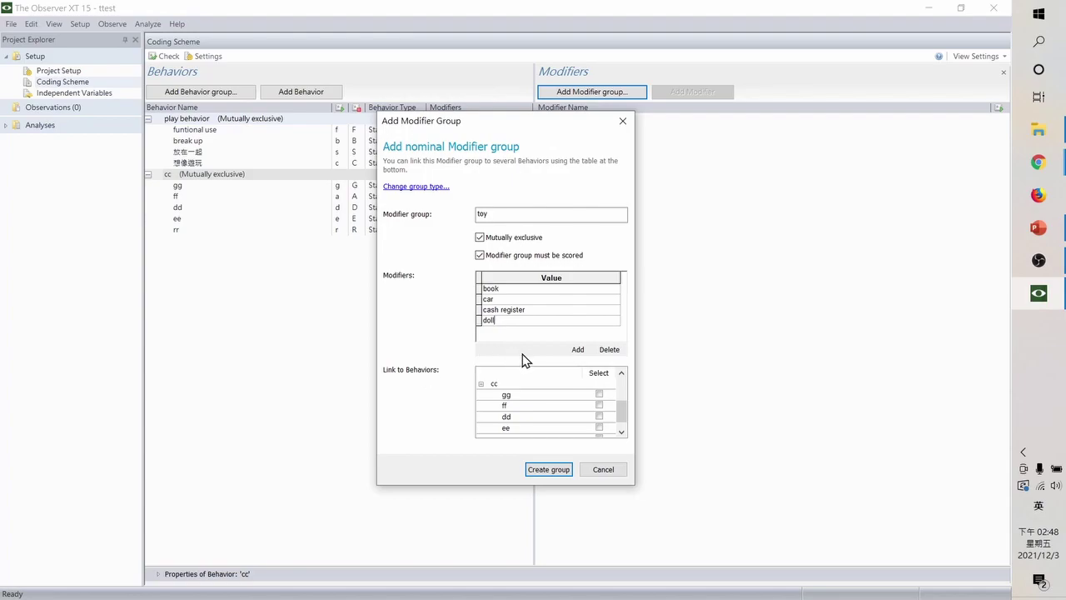
- Link the toy modifier group to all four behaviors of the play behavior group and create it
{"action": "left_click_drag", "start_coordinate": [626, 403], "coordinate": [624, 393]}
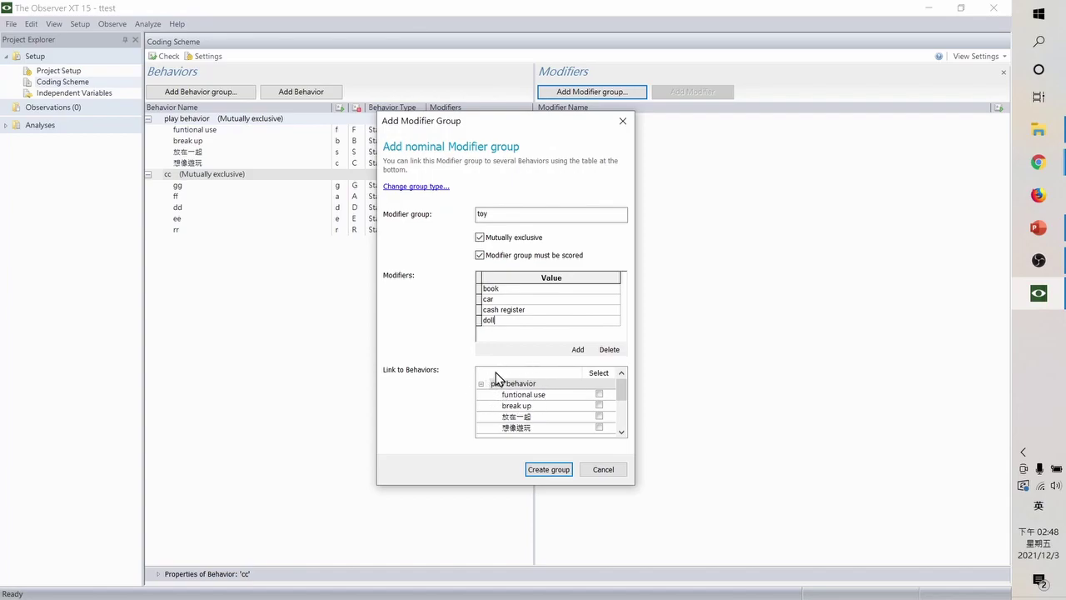
{"action": "left_click", "coordinate": [600, 395]}
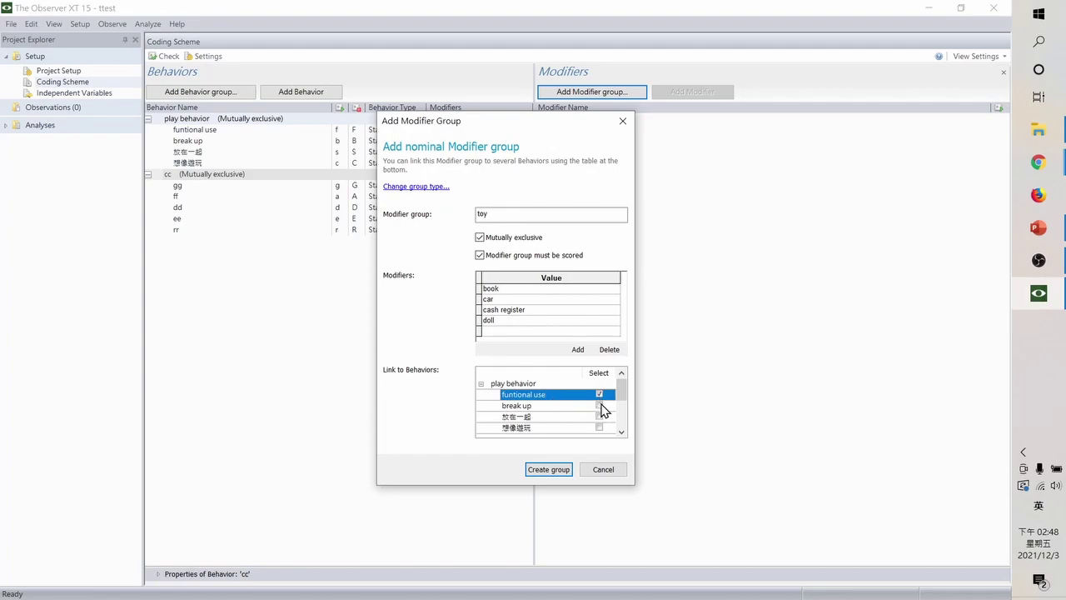
{"action": "left_click", "coordinate": [601, 406]}
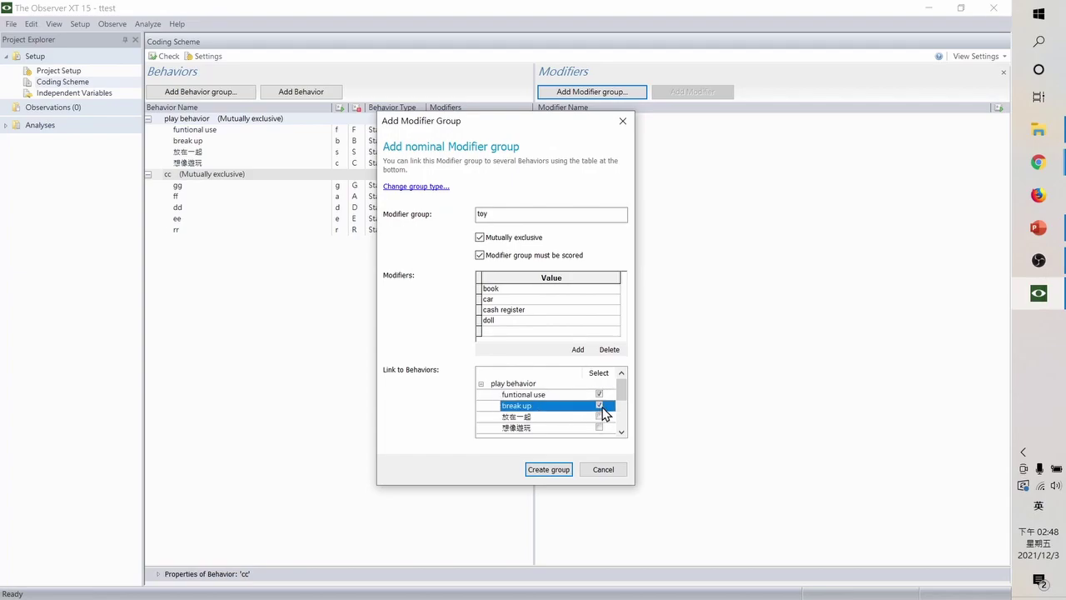
{"action": "left_click", "coordinate": [600, 417]}
{"action": "left_click", "coordinate": [599, 428]}
{"action": "left_click", "coordinate": [622, 432]}
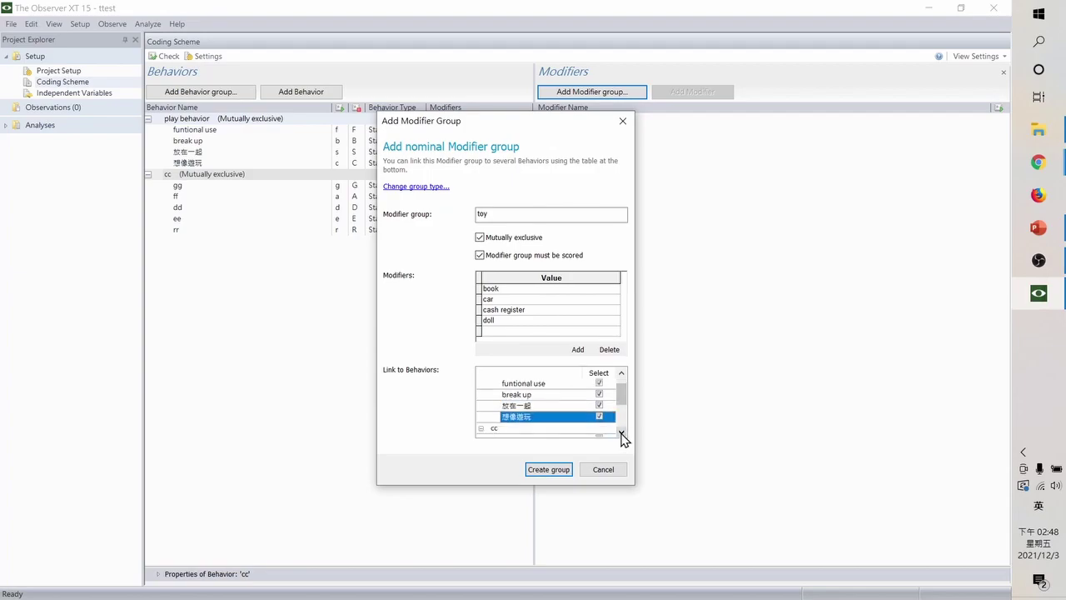
{"action": "left_click_drag", "start_coordinate": [622, 391], "coordinate": [623, 383]}
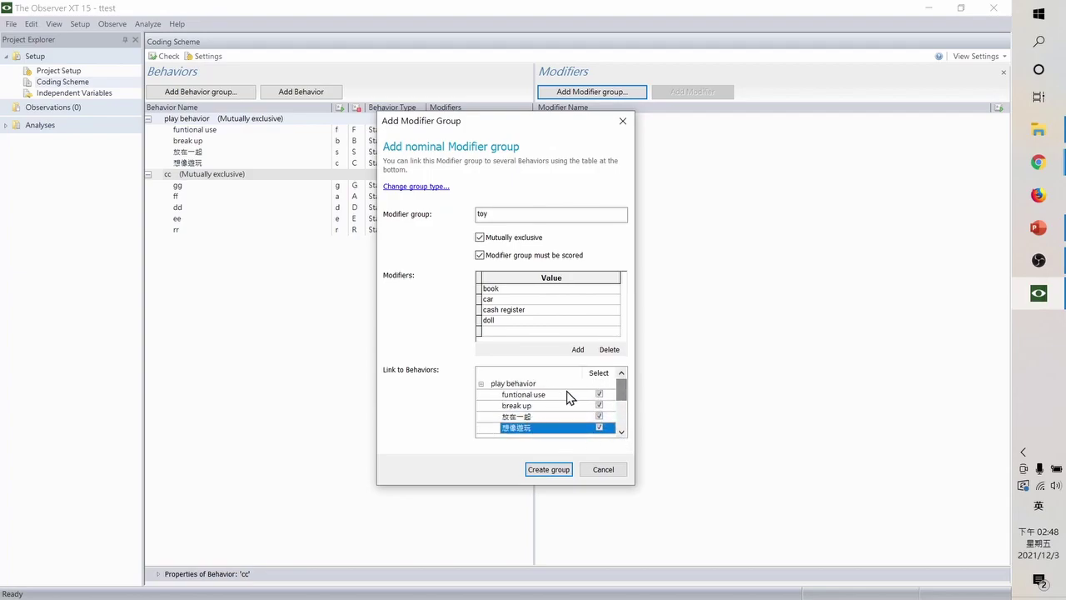
{"action": "left_click", "coordinate": [549, 469]}
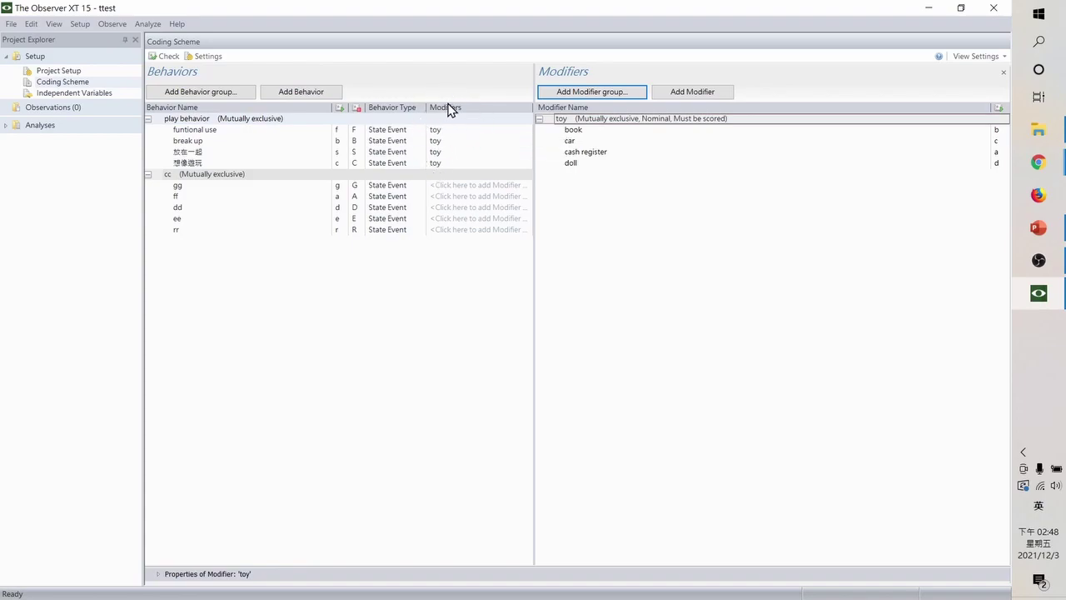
- Review the modifiers linked to the behavior "funtional use" without changing them
{"action": "left_click", "coordinate": [434, 130]}
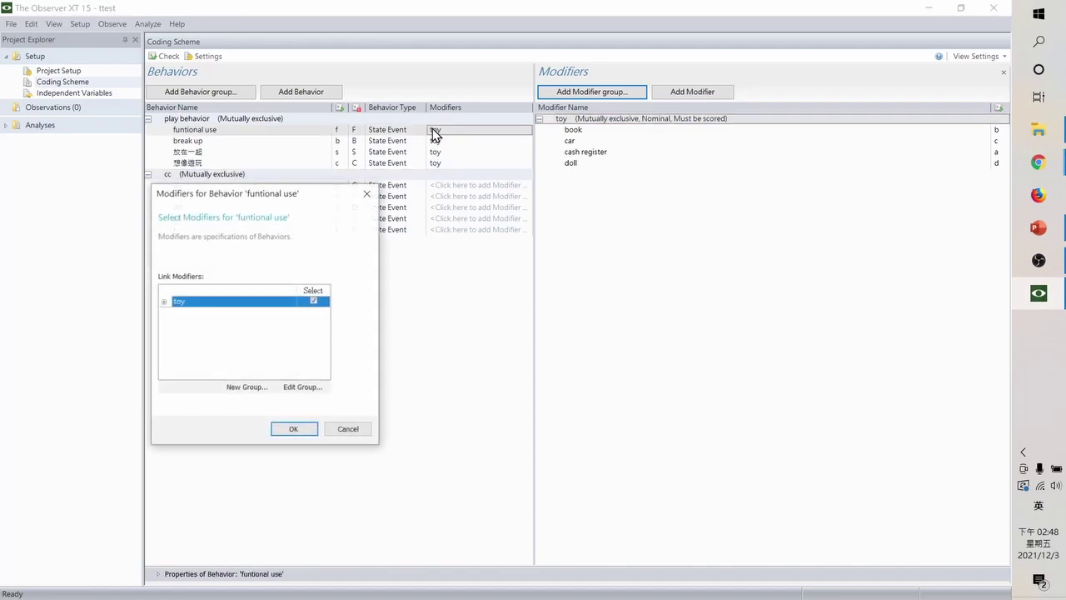
{"action": "left_click", "coordinate": [367, 193]}
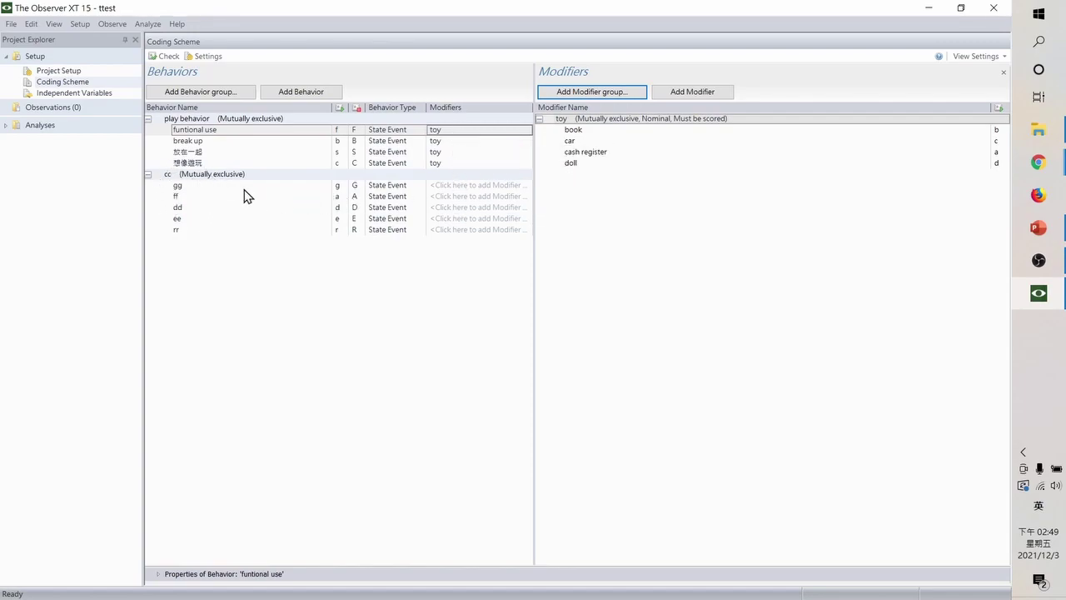
- Review the modifier groups that can be linked to the behavior "gg" without linking any
{"action": "left_click", "coordinate": [450, 187]}
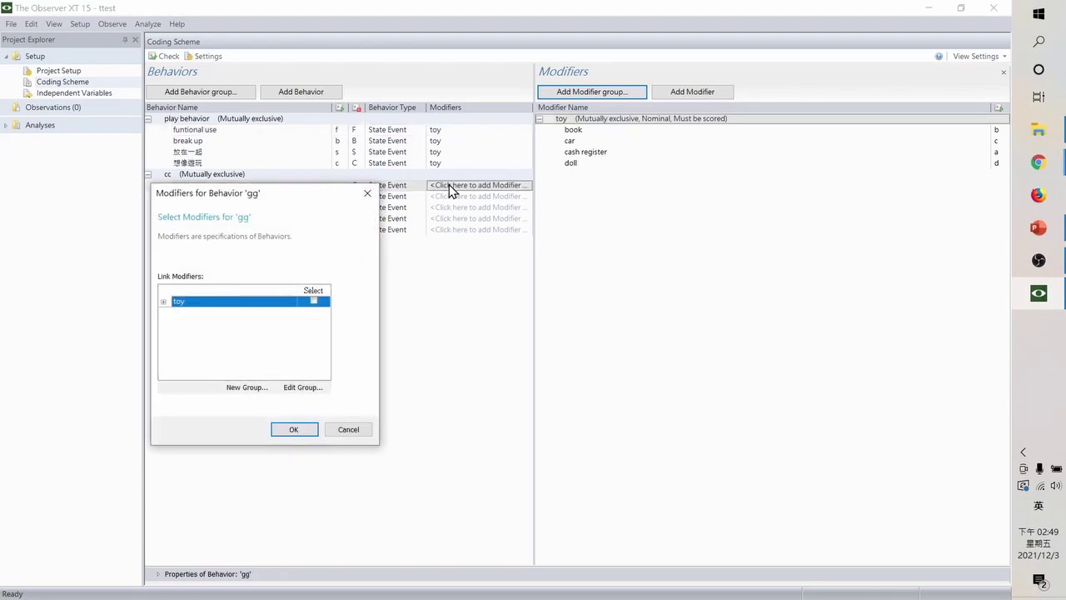
{"action": "left_click", "coordinate": [366, 193]}
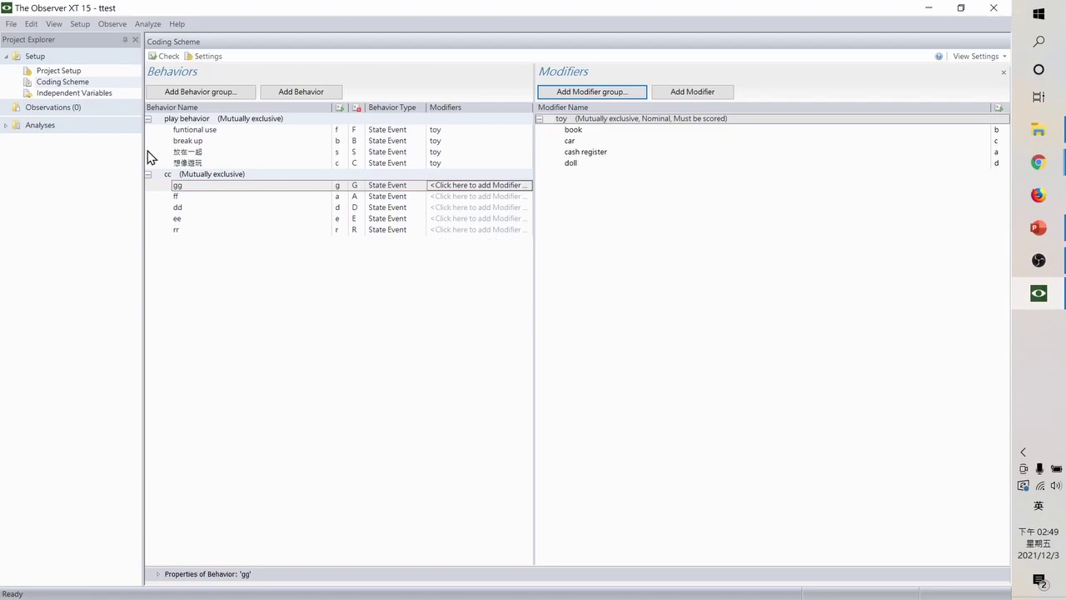
- Add a user-defined independent variable to the project and label it "gender"
{"action": "left_click", "coordinate": [53, 93]}
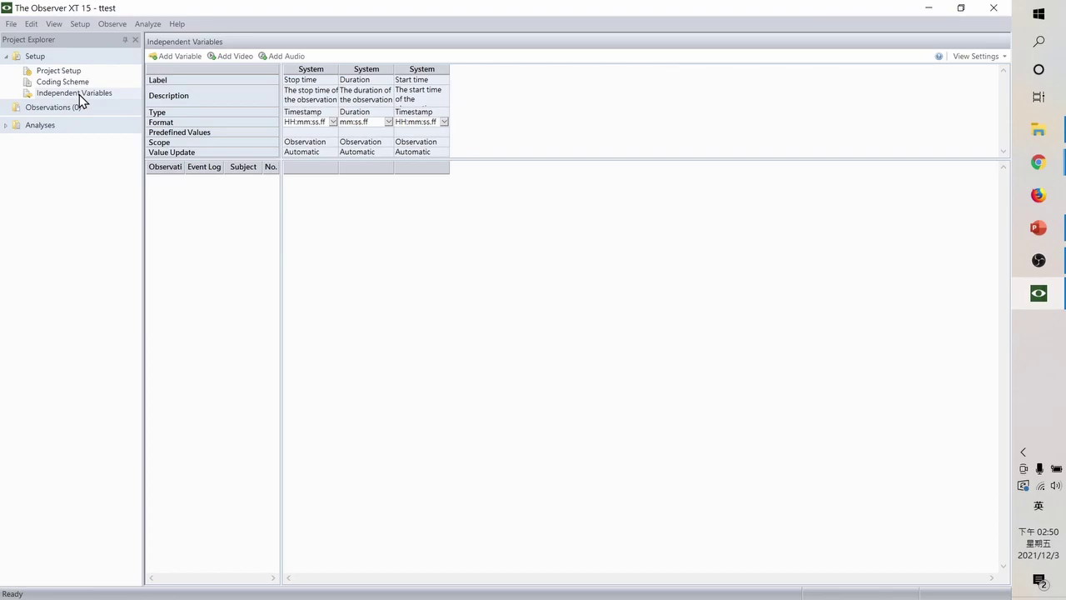
{"action": "left_click", "coordinate": [193, 57]}
{"action": "left_click", "coordinate": [471, 80]}
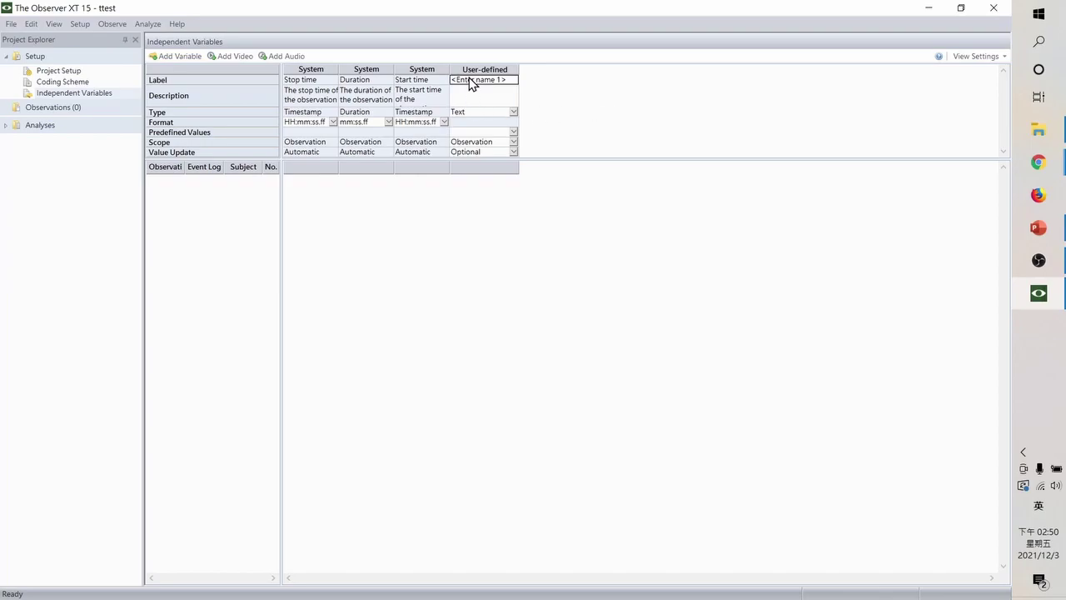
{"action": "left_click", "coordinate": [488, 77]}
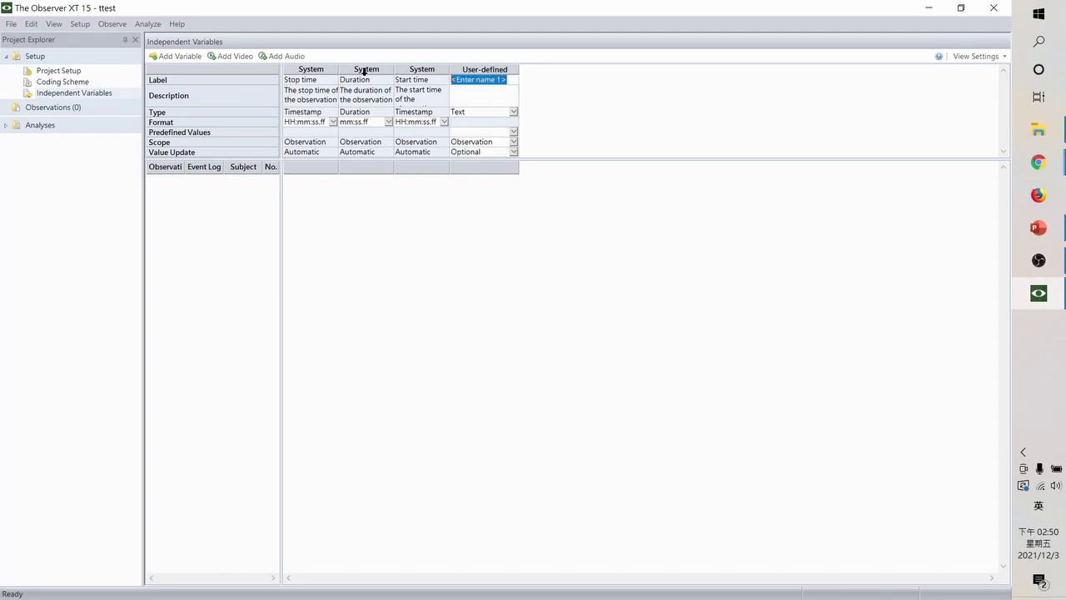
{"action": "type", "text": "gender"}
- Review the data types available for the gender variable, keeping it as Text
{"action": "left_click", "coordinate": [489, 114]}
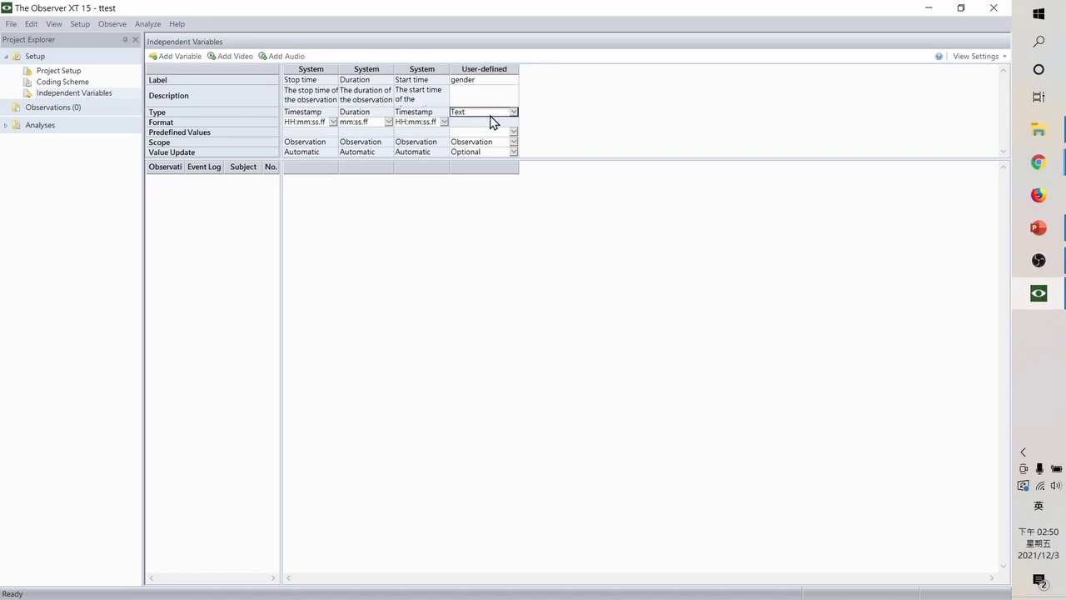
{"action": "left_click", "coordinate": [516, 111]}
{"action": "left_click", "coordinate": [493, 92]}
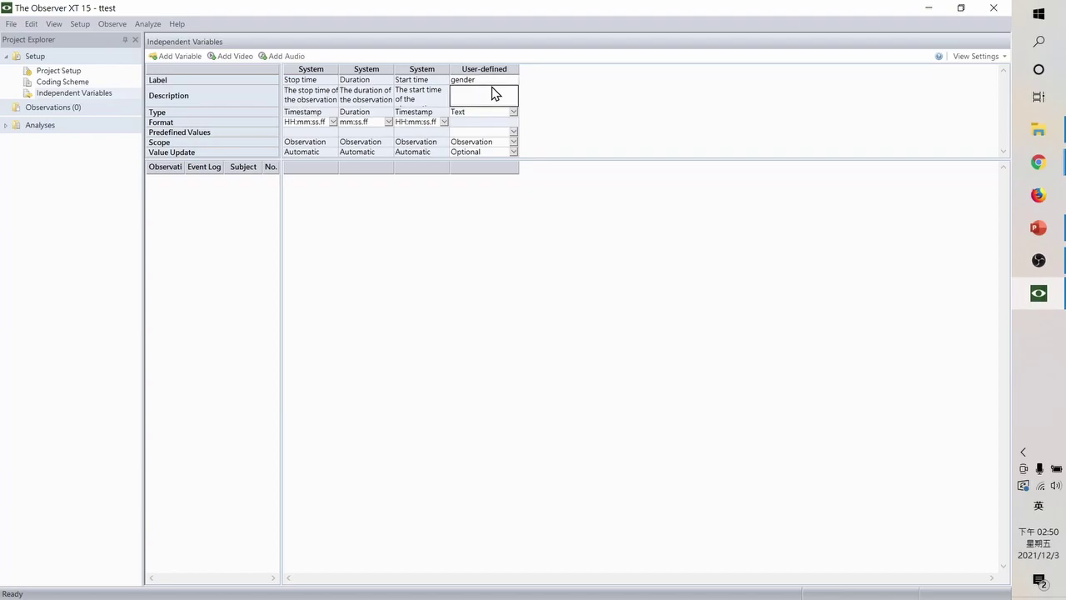
{"action": "left_click", "coordinate": [500, 112]}
{"action": "left_click", "coordinate": [514, 113]}
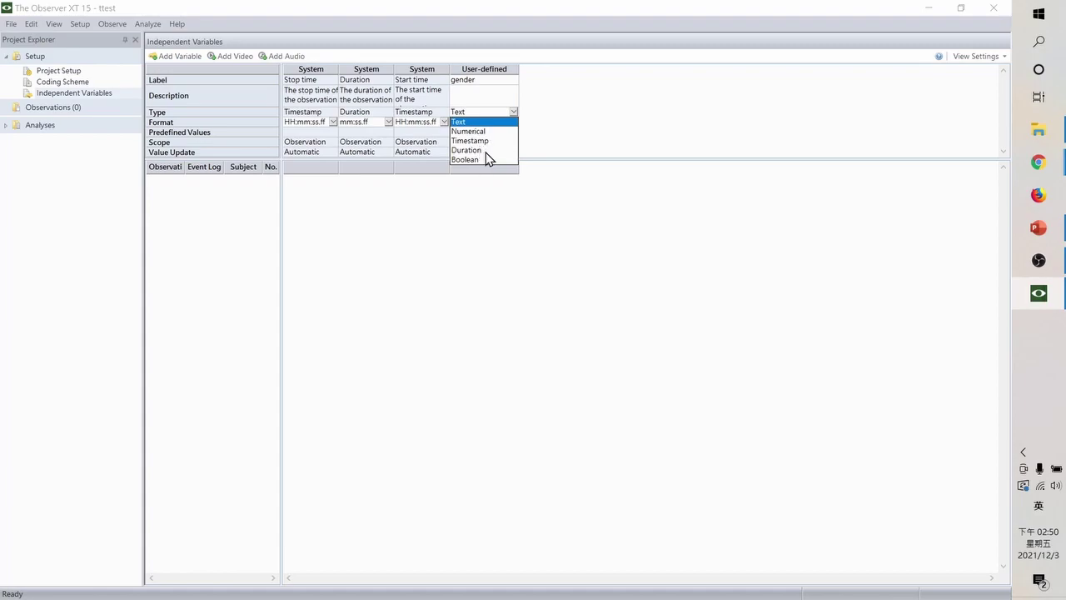
{"action": "left_click", "coordinate": [428, 183]}
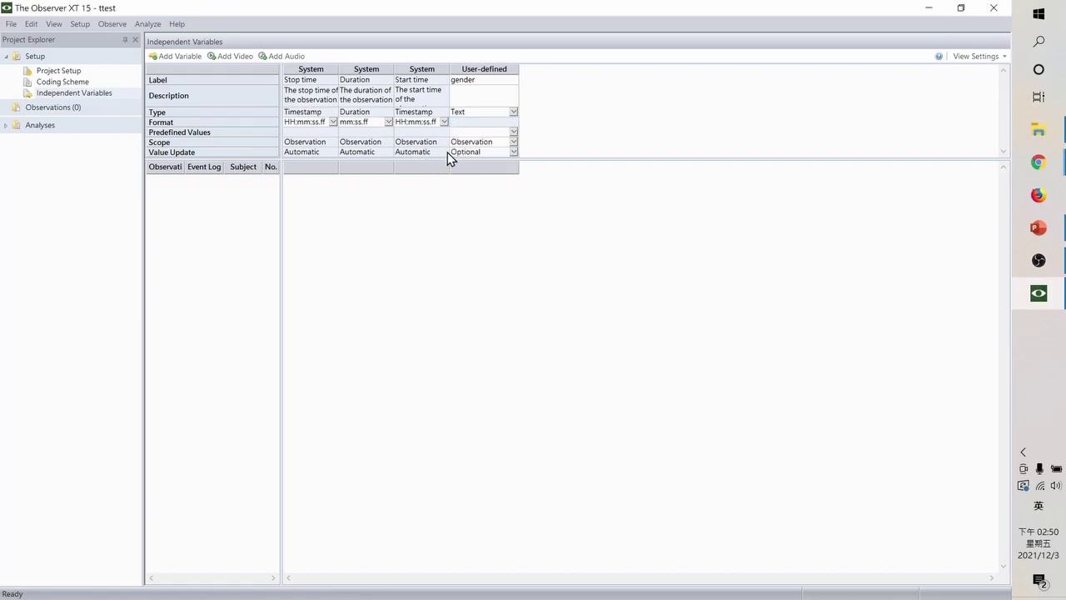
- Define "boy" and "girl" as the predefined values of the gender variable, still allowing other values
{"action": "left_click", "coordinate": [513, 133]}
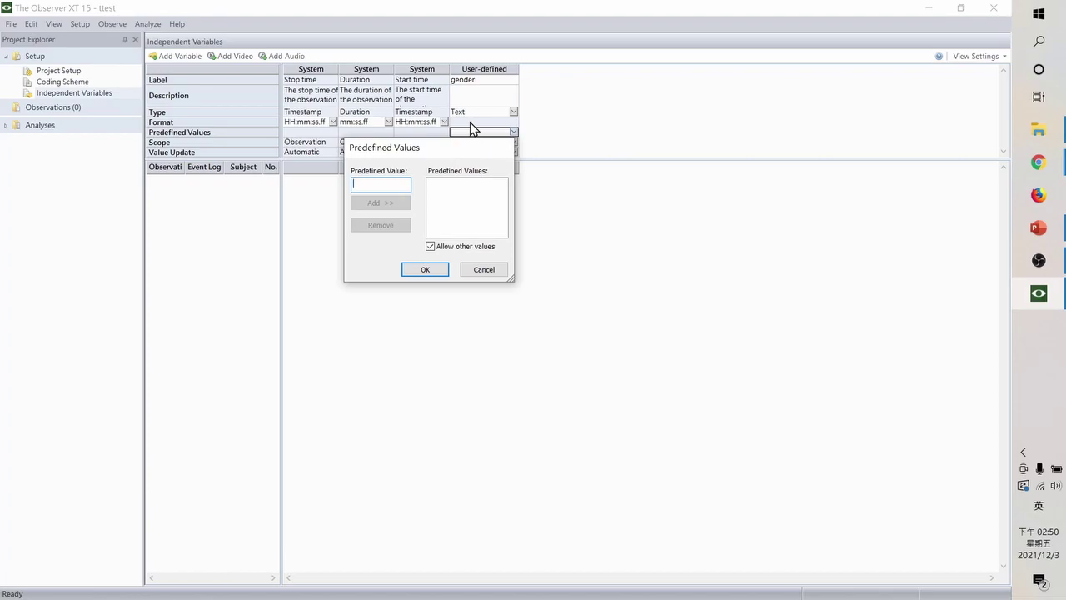
{"action": "type", "text": "boy"}
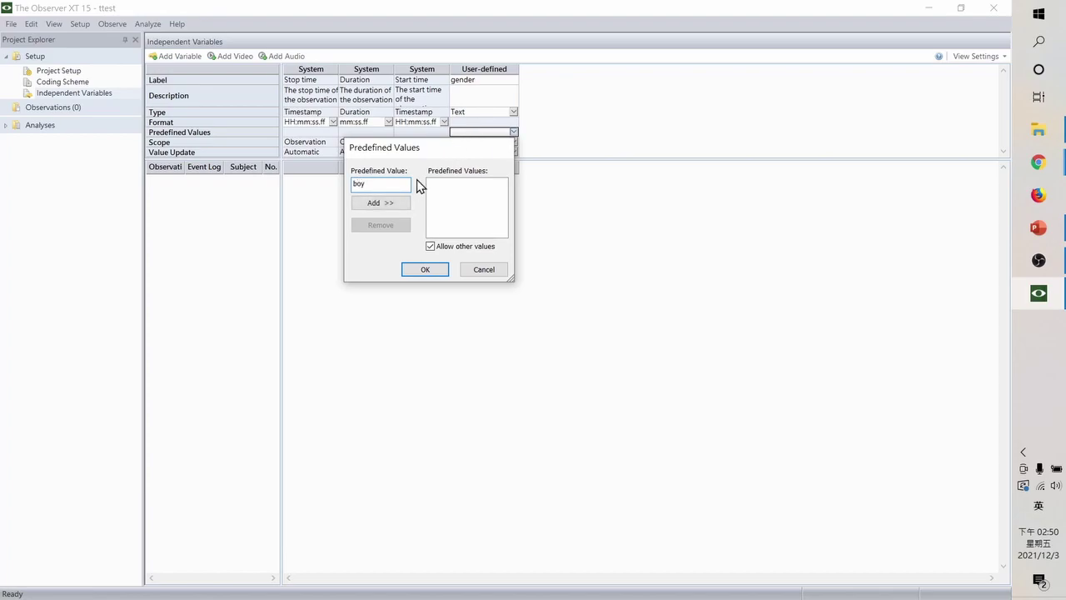
{"action": "left_click", "coordinate": [398, 204]}
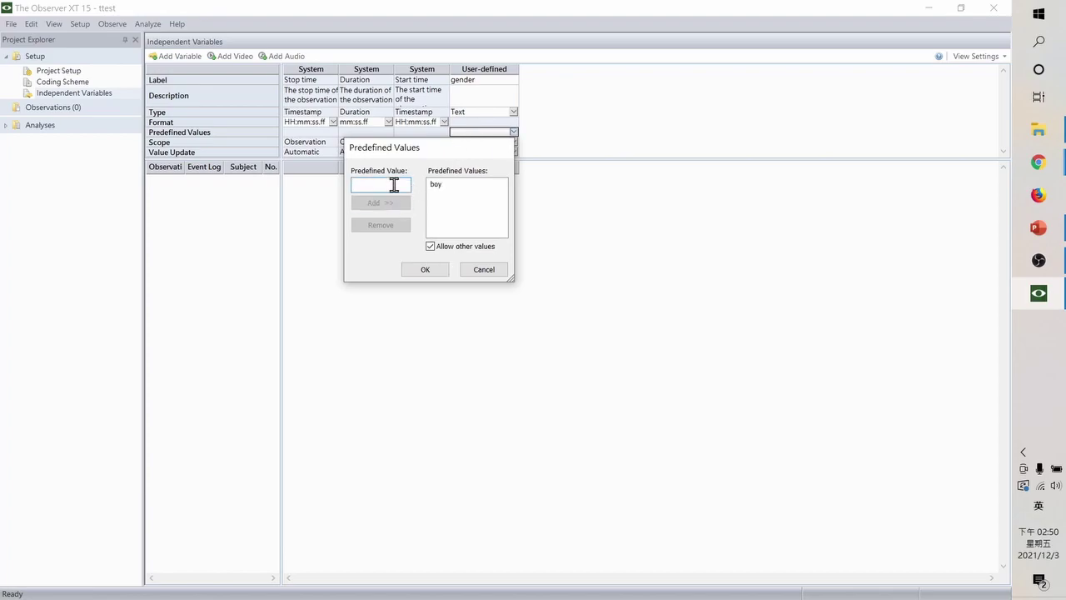
{"action": "type", "text": "girl"}
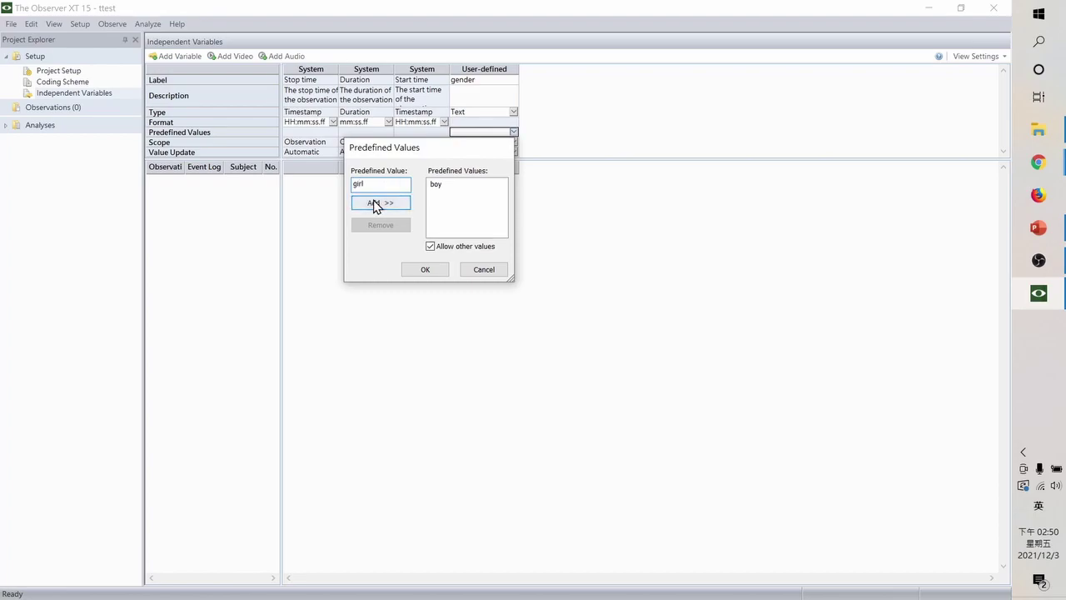
{"action": "left_click", "coordinate": [381, 203]}
{"action": "left_click", "coordinate": [414, 269]}
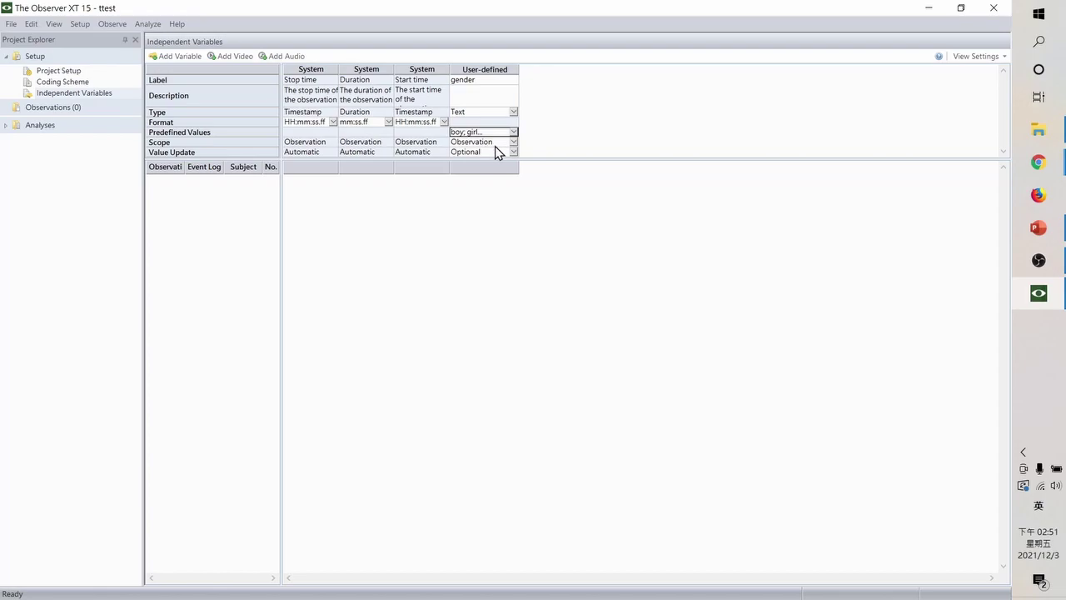
- Review the scope and value update options of the gender variable, keeping Observation and Optional
{"action": "left_click", "coordinate": [504, 152]}
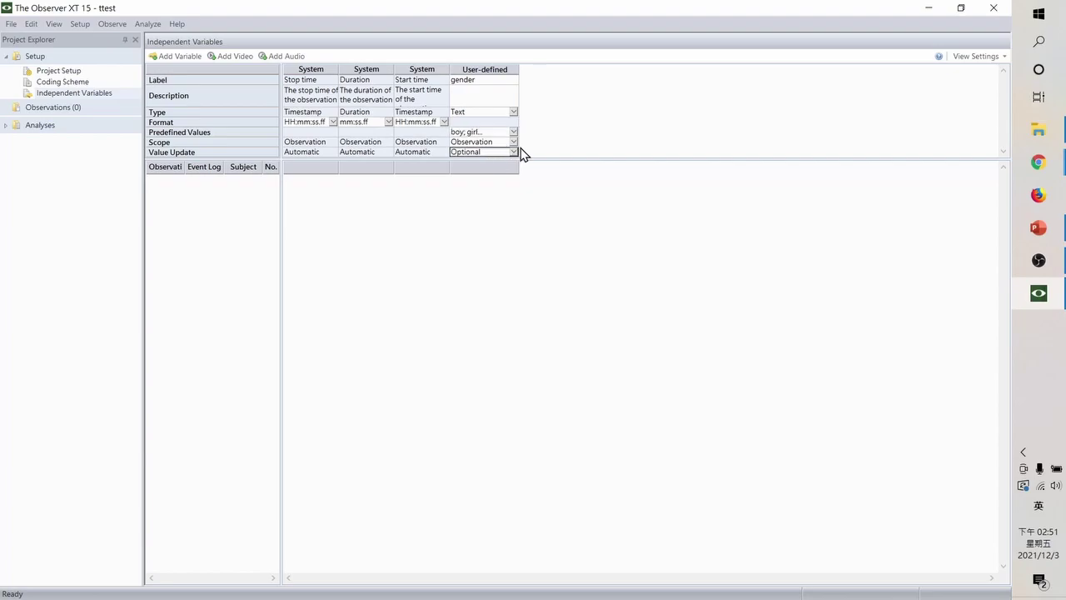
{"action": "left_click", "coordinate": [513, 143]}
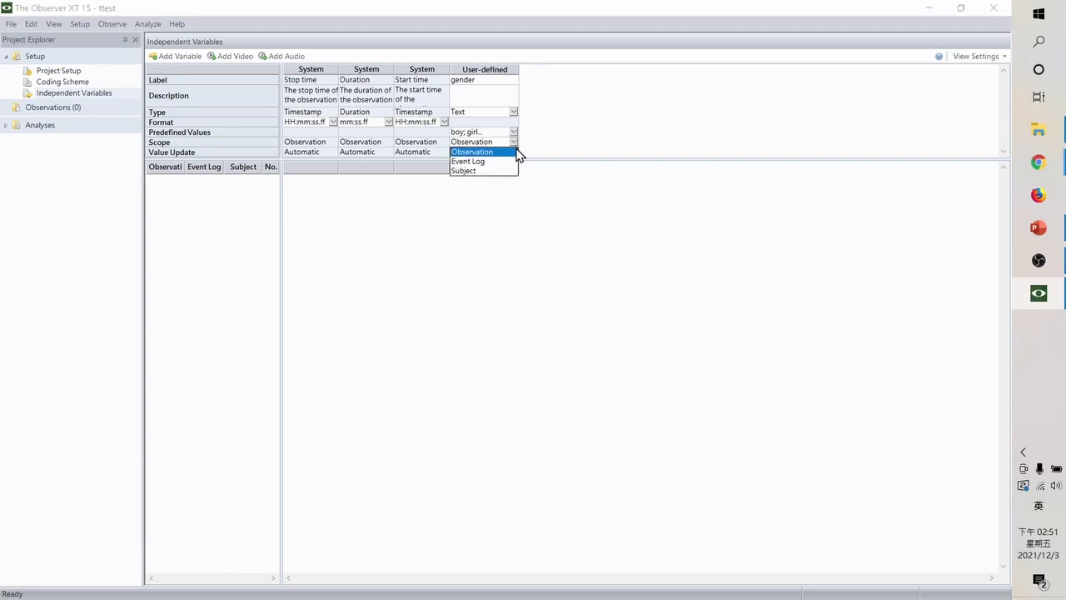
{"action": "left_click", "coordinate": [513, 142]}
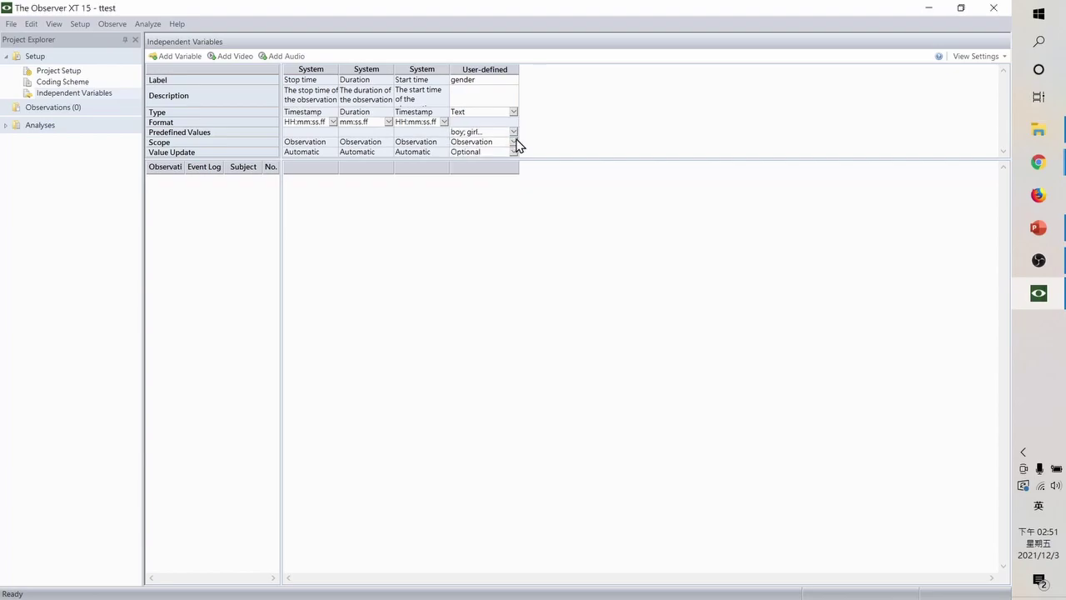
{"action": "left_click", "coordinate": [514, 154]}
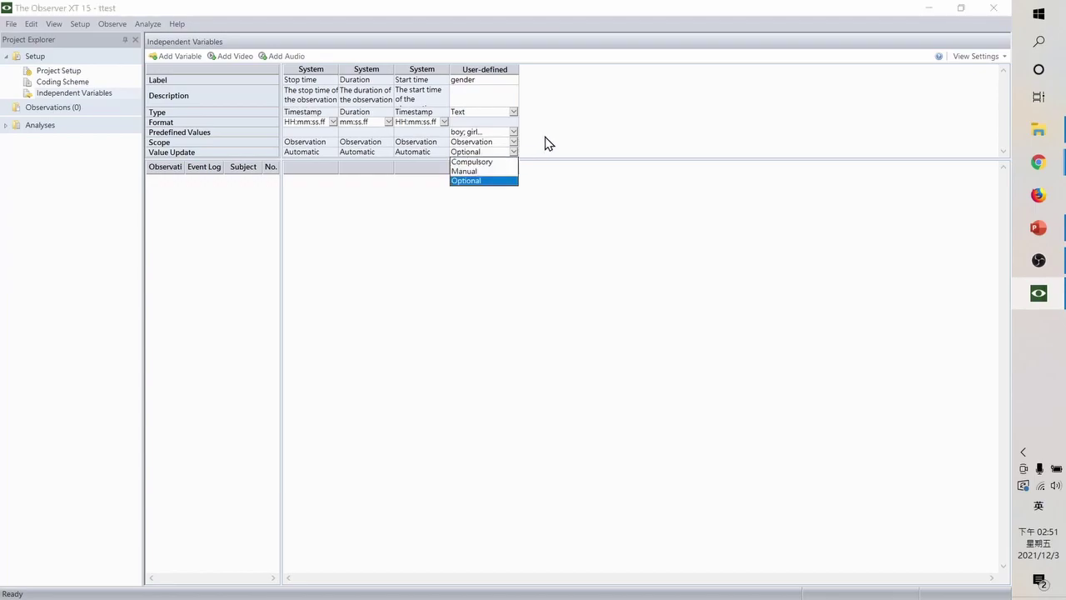
{"action": "left_click", "coordinate": [545, 143]}
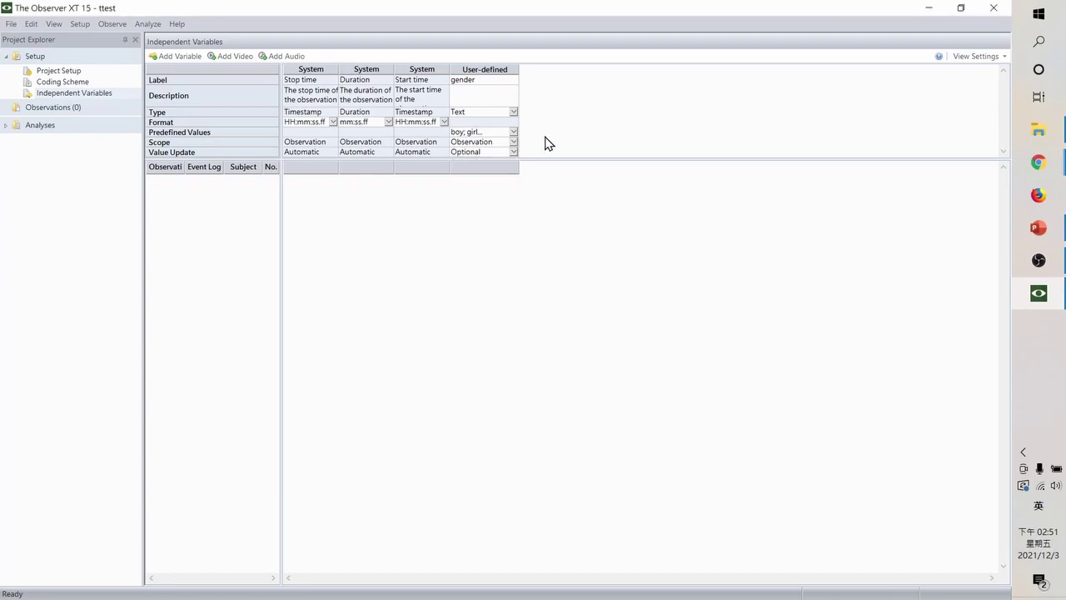
- Add a second user-defined independent variable labelled "age" and set its type to Numerical
{"action": "left_click", "coordinate": [156, 56]}
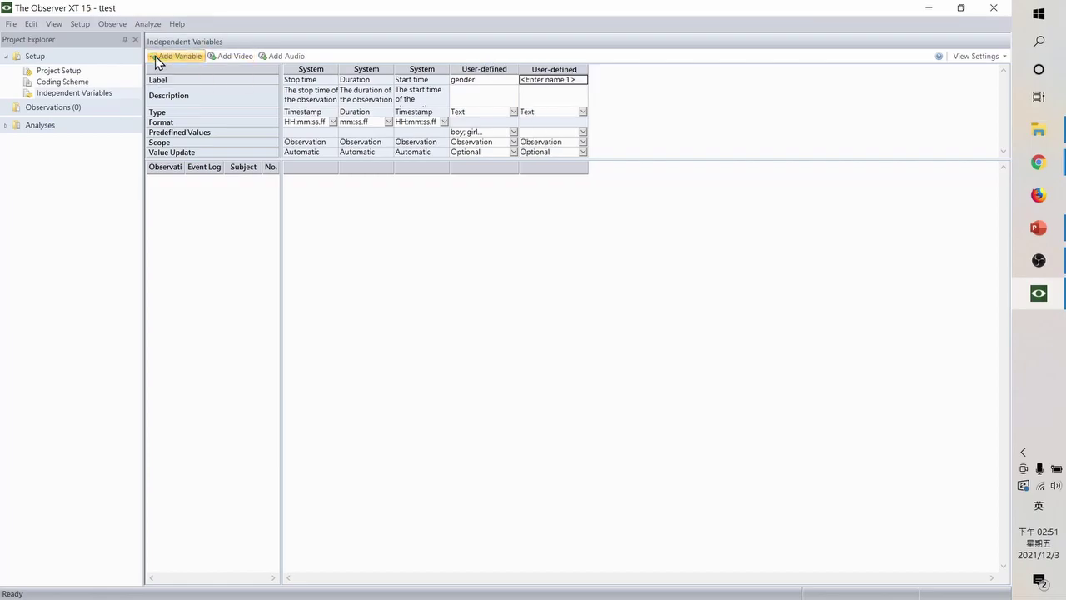
{"action": "left_click", "coordinate": [577, 81]}
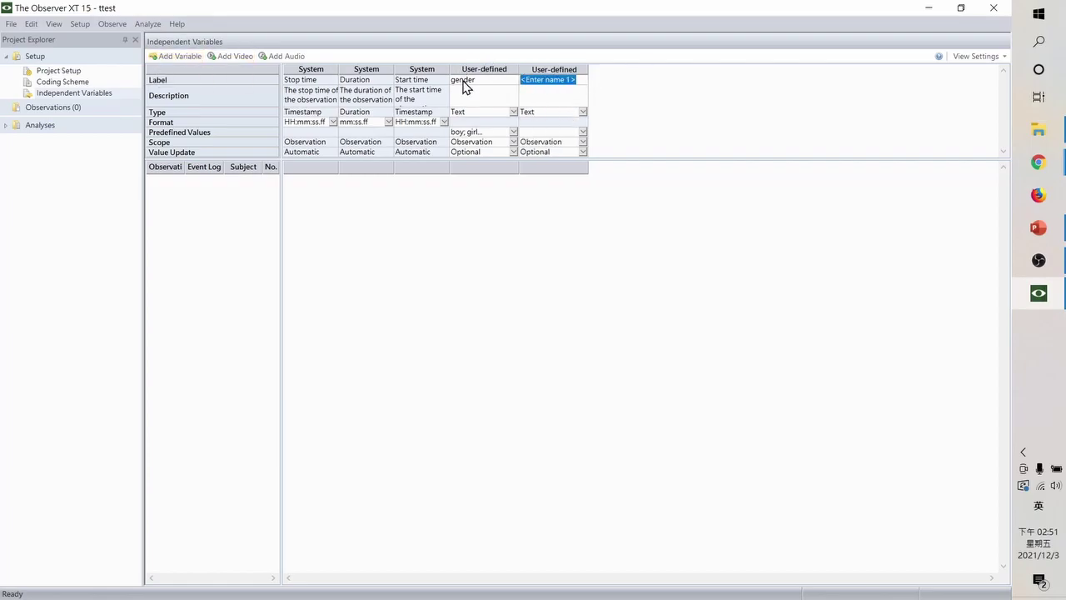
{"action": "type", "text": "age"}
{"action": "key", "text": "Return"}
{"action": "left_click", "coordinate": [582, 111]}
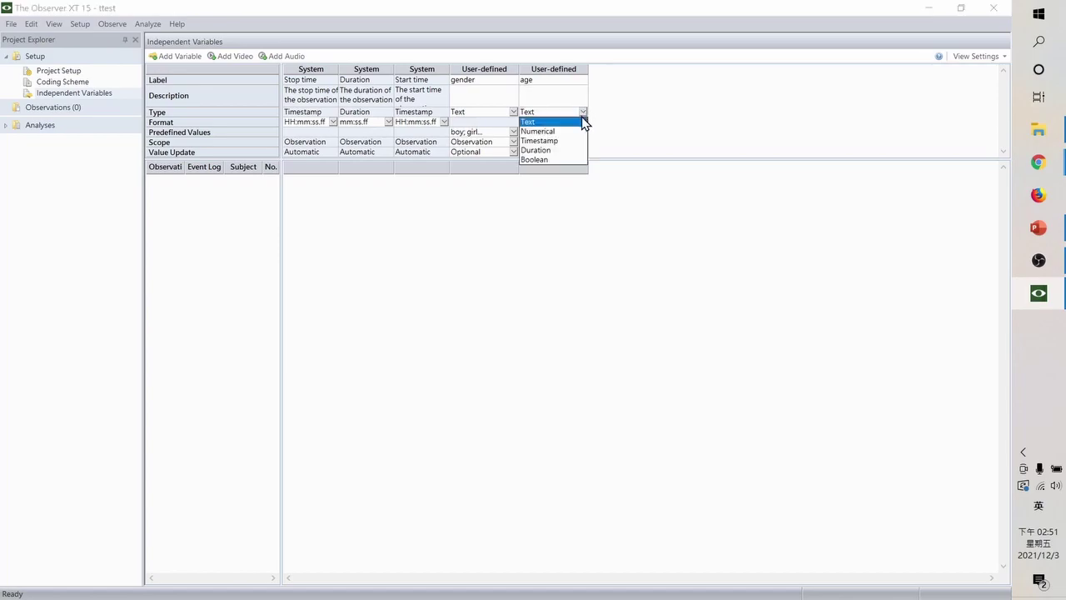
{"action": "left_click", "coordinate": [550, 131]}
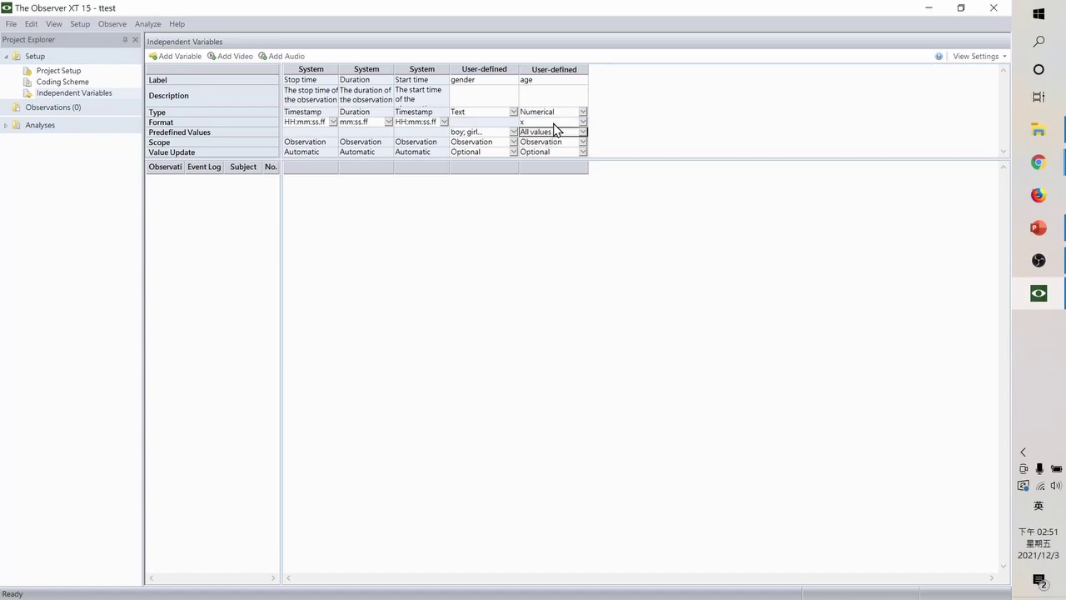
- Try out the number-of-decimals option in the age variable's format and leave decimals turned off
{"action": "left_click", "coordinate": [554, 122]}
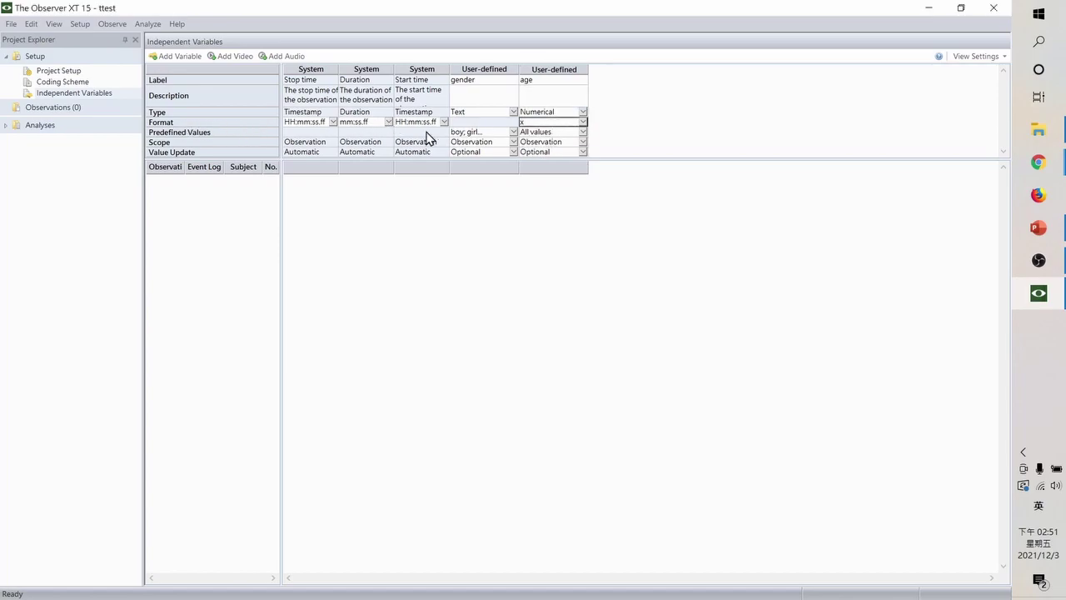
{"action": "left_click", "coordinate": [583, 121]}
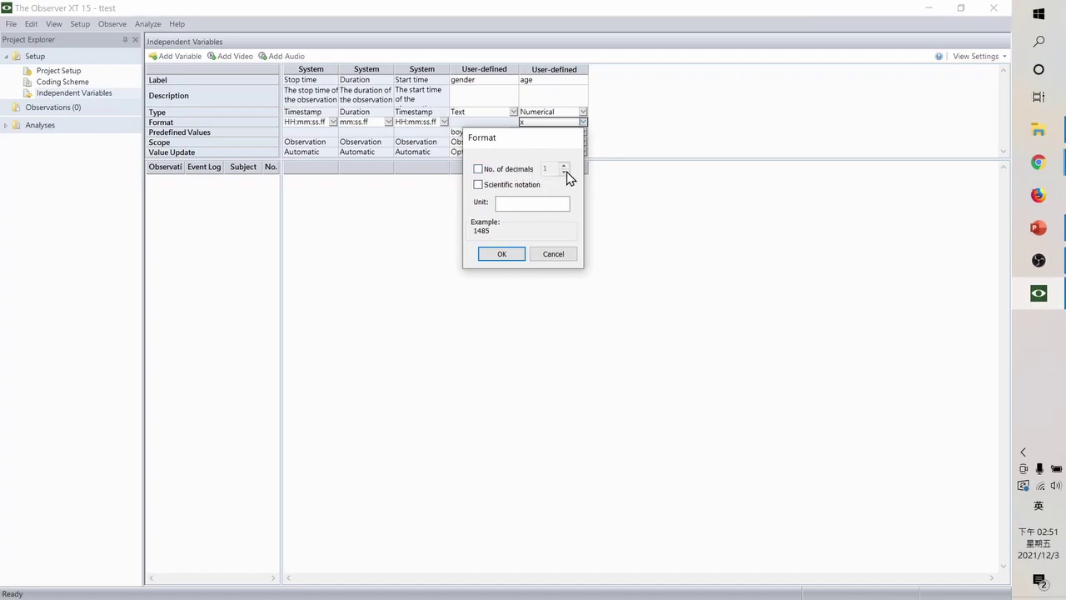
{"action": "left_click", "coordinate": [478, 169]}
{"action": "left_click", "coordinate": [564, 167]}
{"action": "left_click", "coordinate": [563, 173]}
{"action": "left_click", "coordinate": [478, 169]}
{"action": "left_click", "coordinate": [501, 254]}
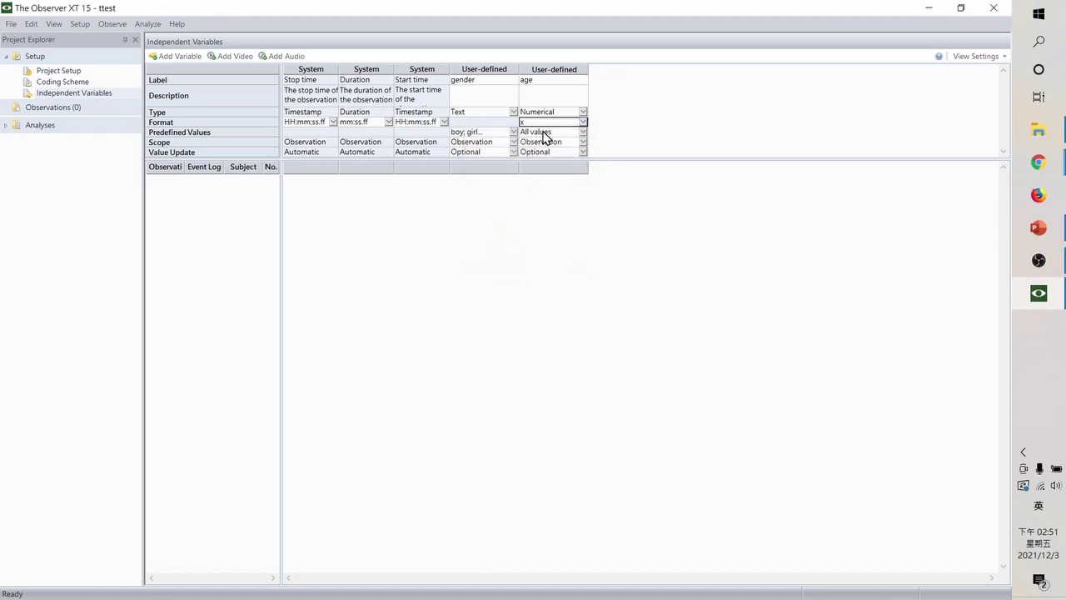
- Restrict the age variable's predefined values to a range from 4 to 10
{"action": "left_click", "coordinate": [543, 133]}
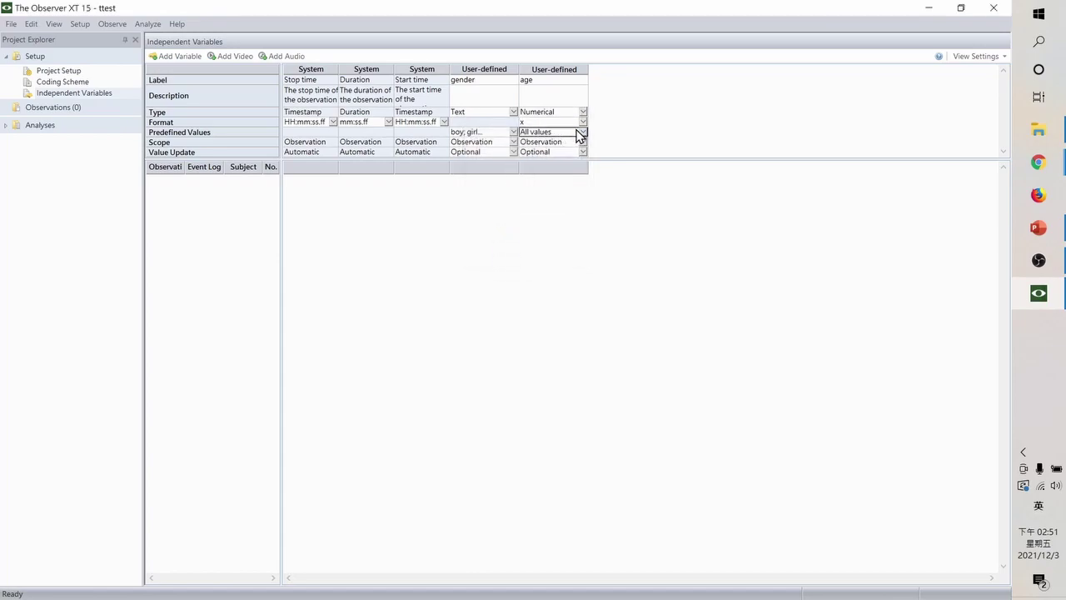
{"action": "left_click", "coordinate": [583, 132]}
{"action": "left_click", "coordinate": [446, 186]}
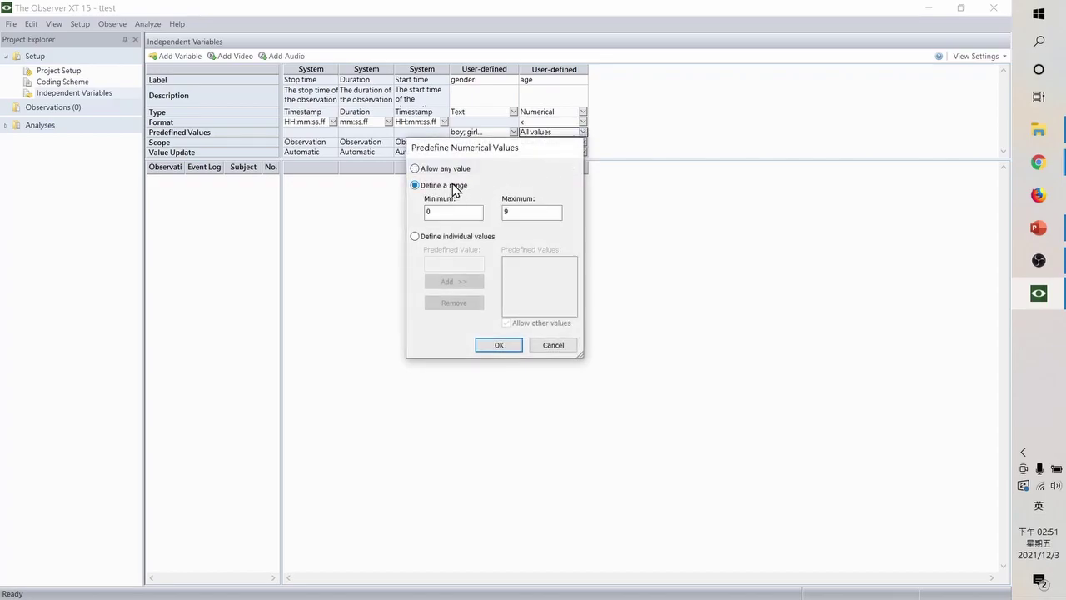
{"action": "left_click", "coordinate": [452, 212]}
{"action": "double_click", "coordinate": [452, 212]}
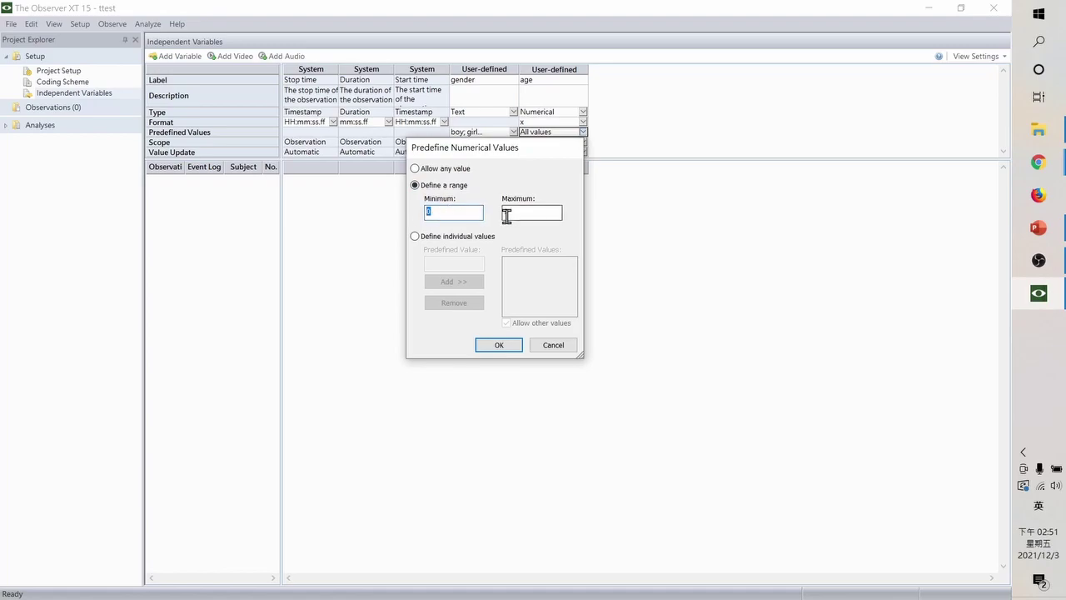
{"action": "type", "text": "4"}
{"action": "double_click", "coordinate": [528, 212]}
{"action": "type", "text": "10"}
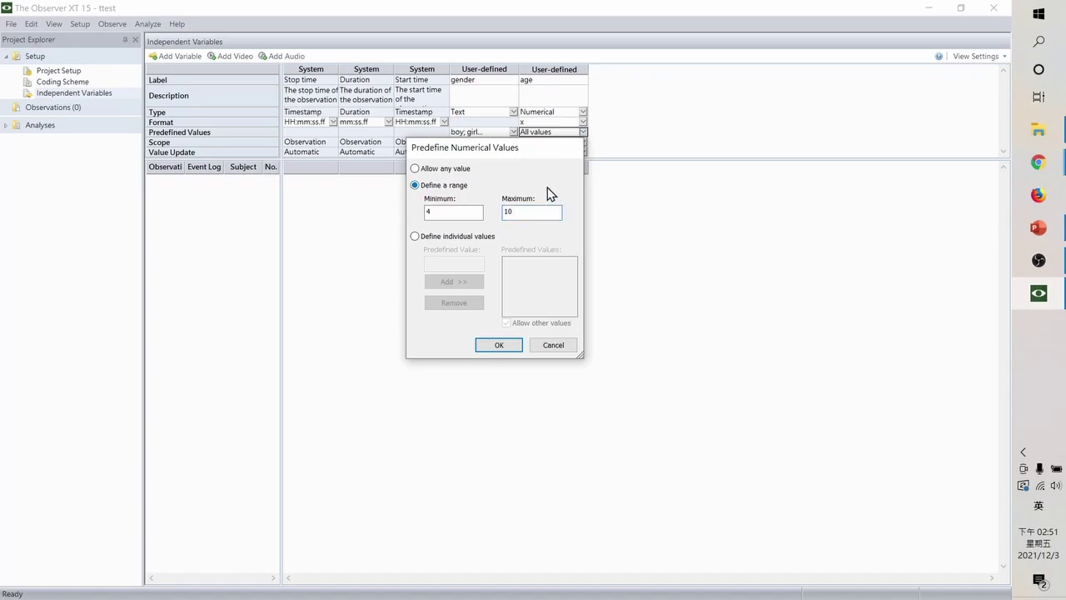
{"action": "left_click", "coordinate": [516, 346]}
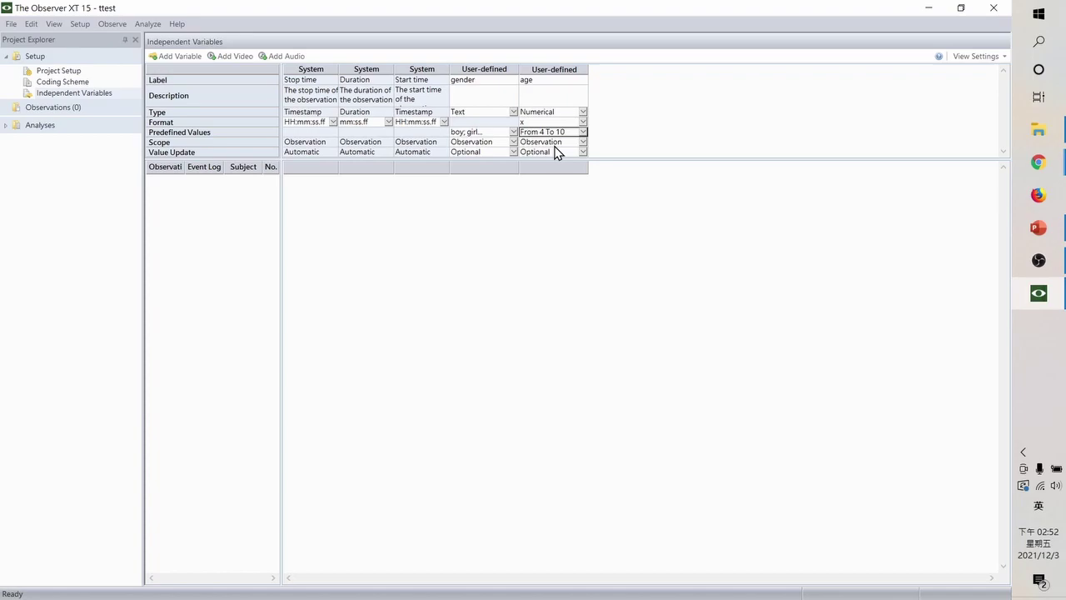
- Display the project's coding scheme again and switch to the workshop presentation in PowerPoint
{"action": "left_click", "coordinate": [63, 83]}
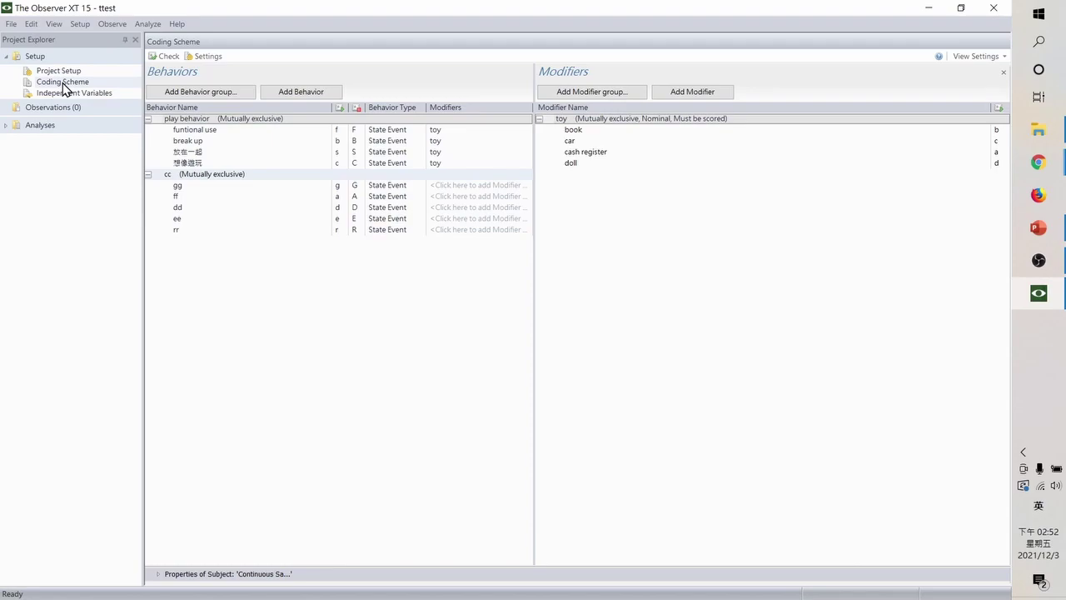
{"action": "left_click", "coordinate": [1038, 227]}
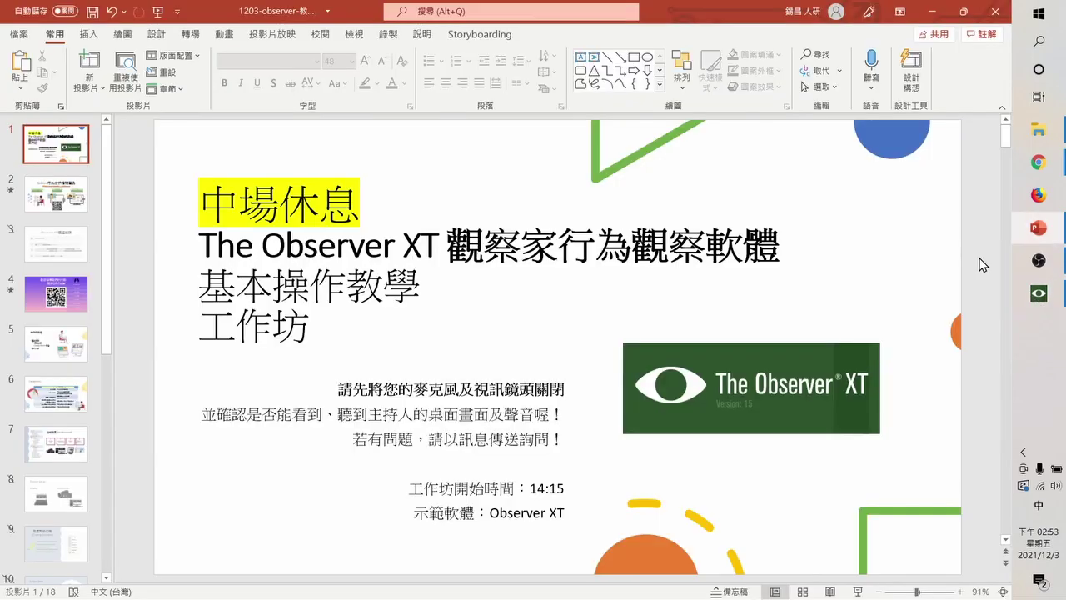
- Switch to the Google Meet call in Chrome and open its in-call messages
{"action": "mouse_move", "coordinate": [1045, 163]}
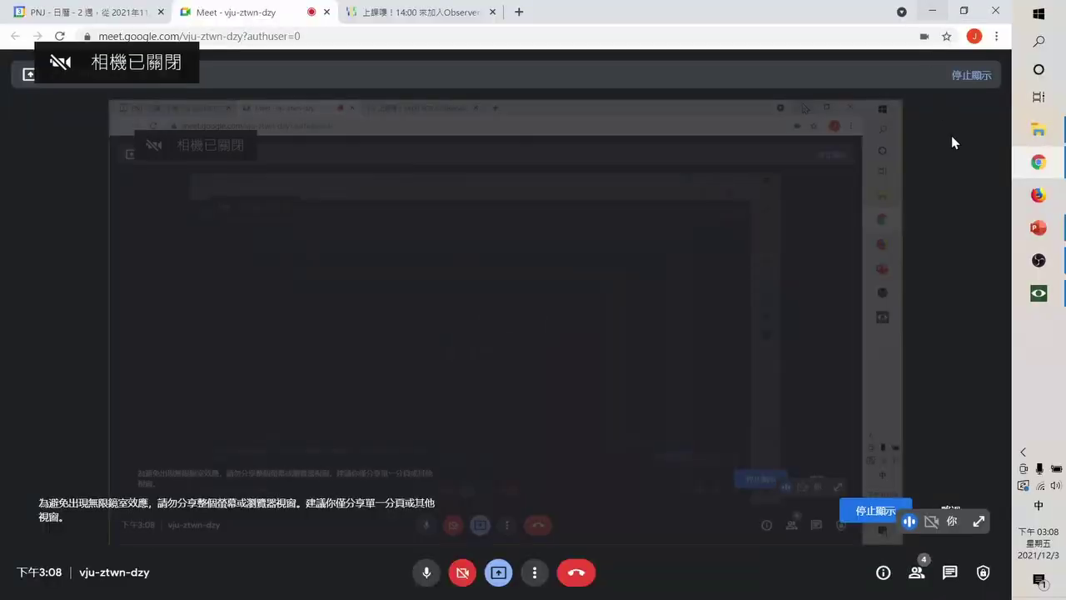
{"action": "left_click", "coordinate": [949, 572]}
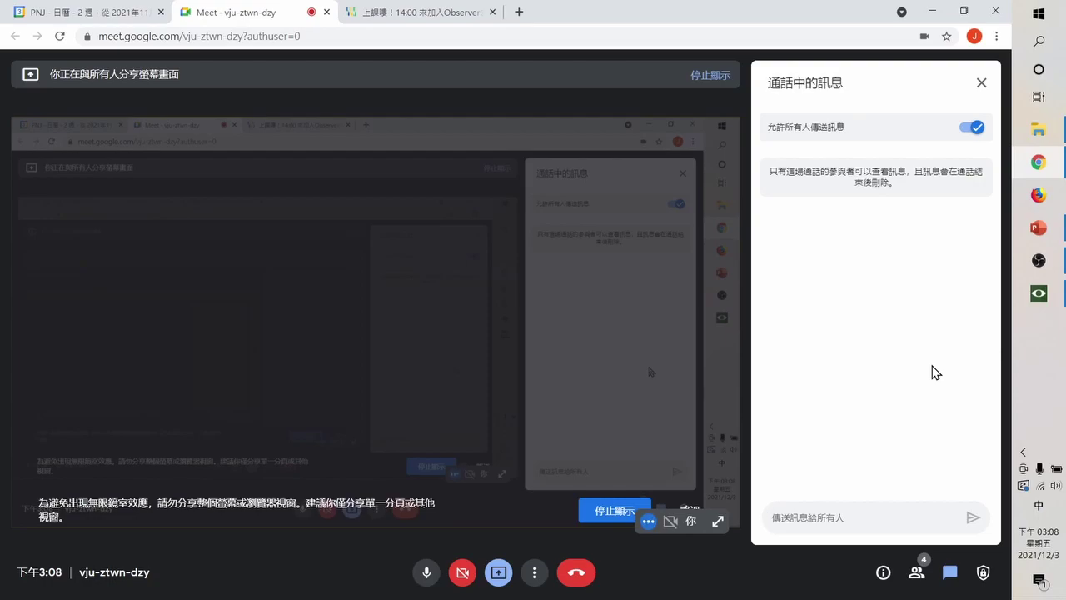
- Switch back to The Observer XT and create a new observation named Observation 1 with an empty description
{"action": "key", "text": "alt+Tab"}
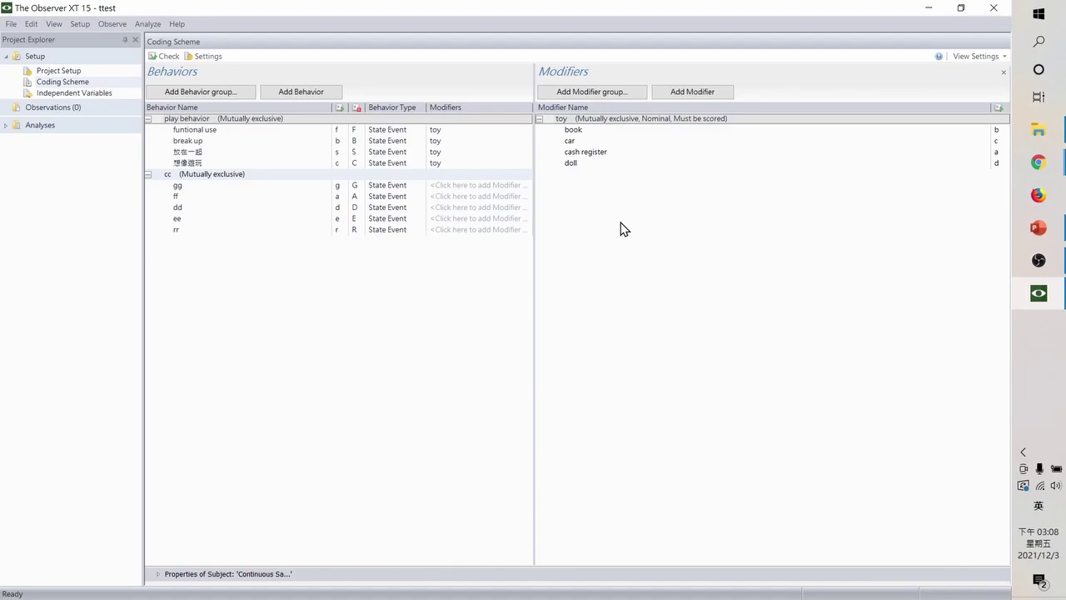
{"action": "left_click", "coordinate": [28, 110]}
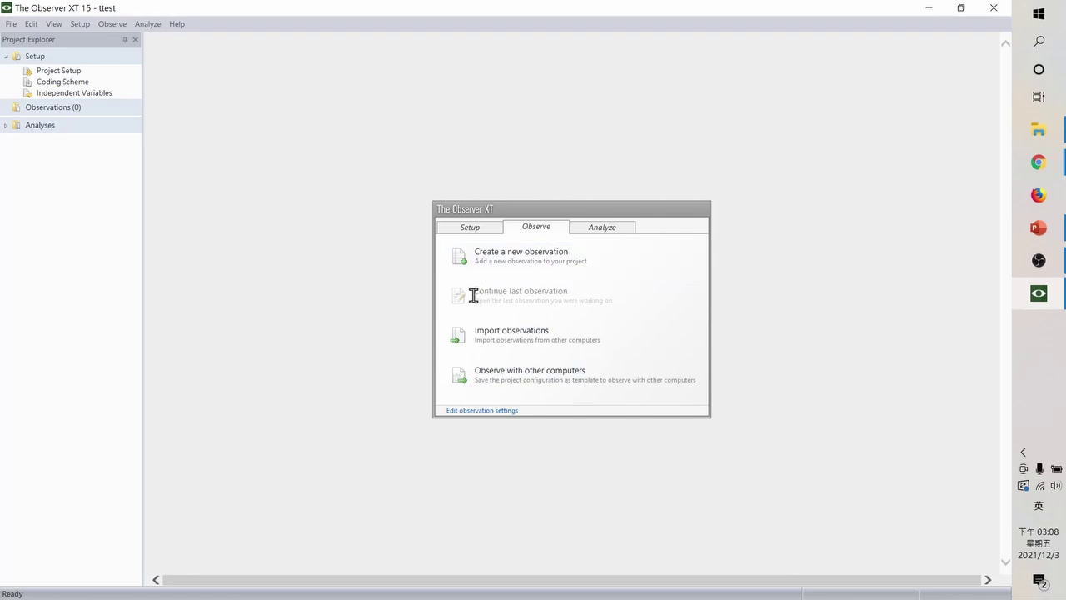
{"action": "left_click_drag", "start_coordinate": [474, 293], "coordinate": [581, 287]}
{"action": "left_click", "coordinate": [581, 287]}
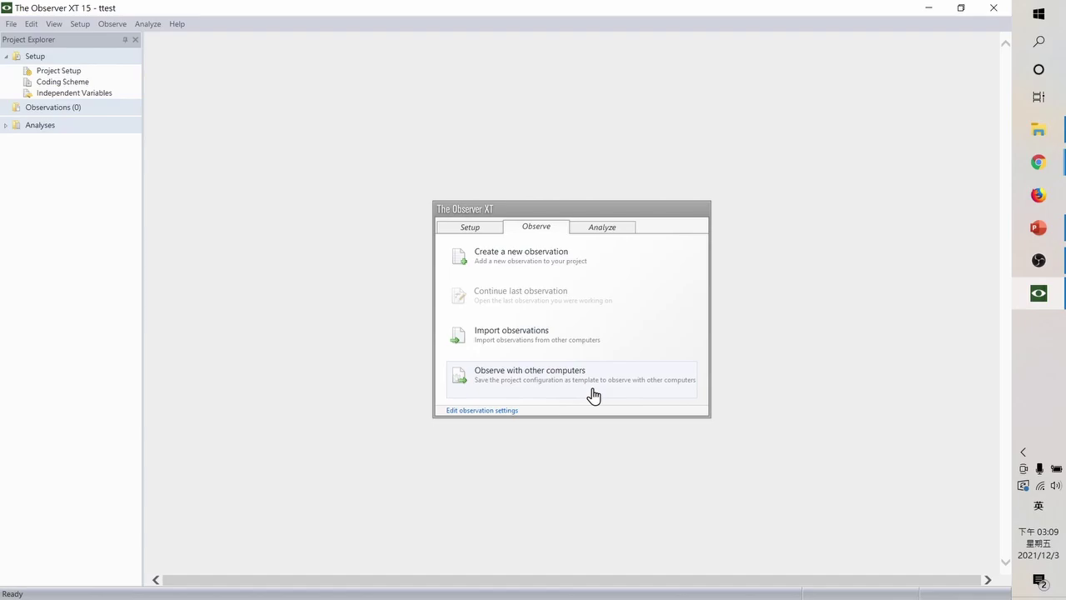
{"action": "left_click", "coordinate": [504, 272]}
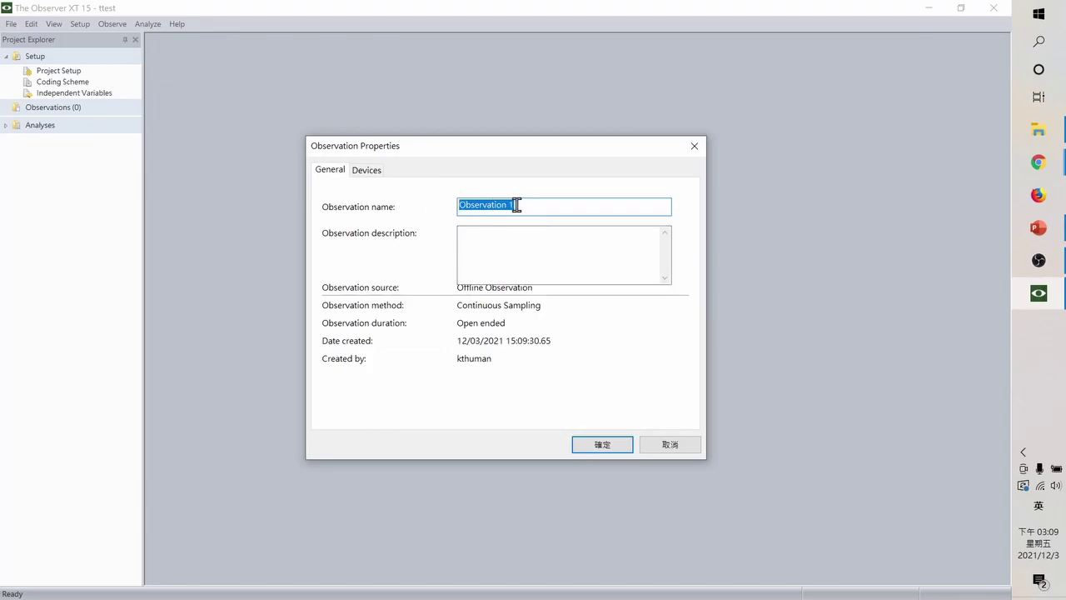
{"action": "left_click", "coordinate": [524, 205]}
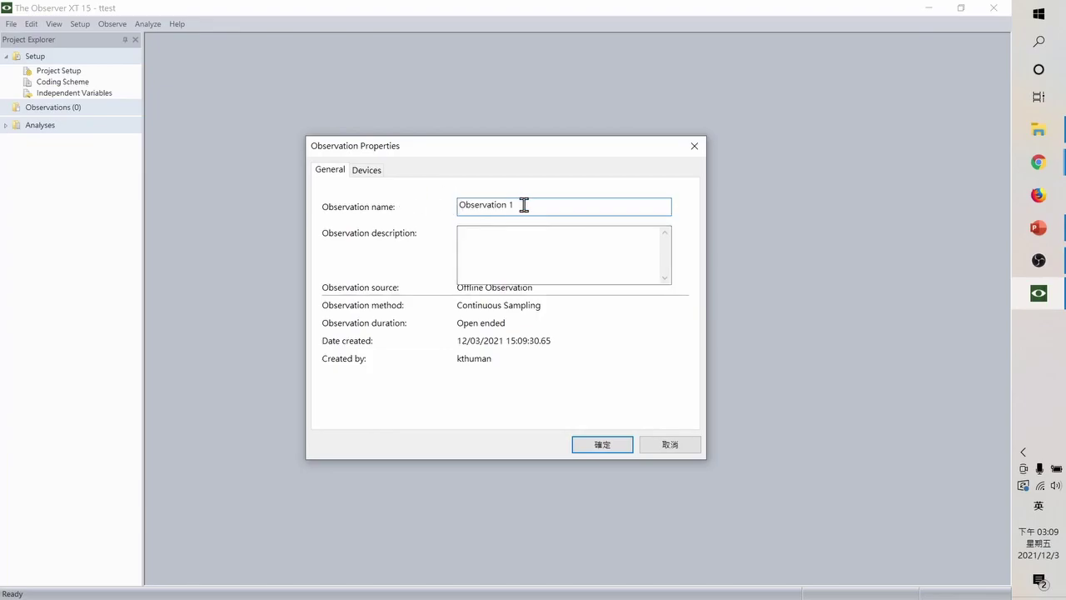
{"action": "left_click", "coordinate": [544, 270]}
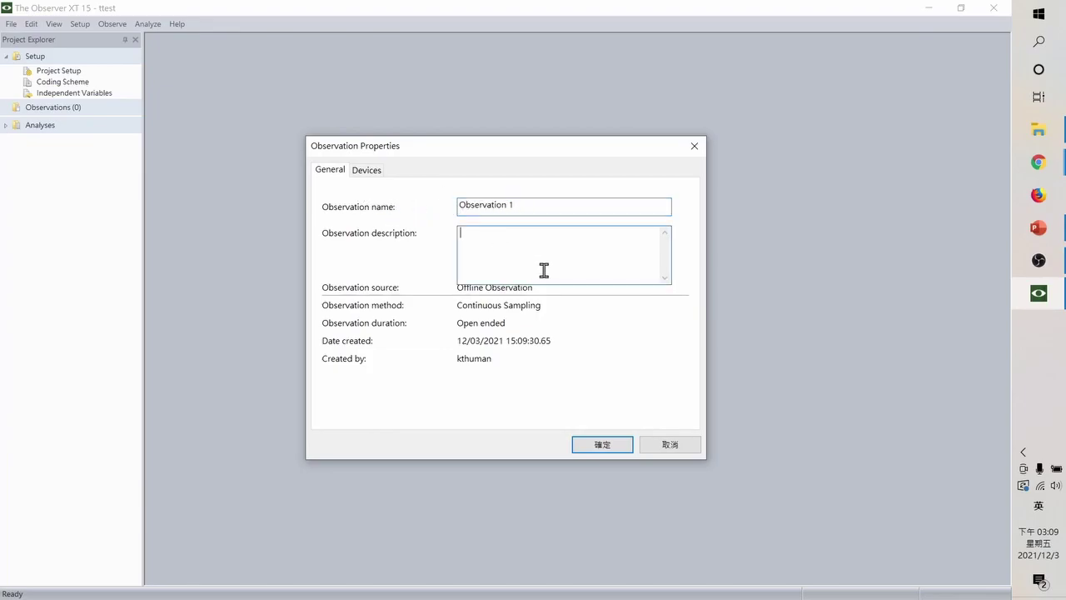
{"action": "left_click", "coordinate": [620, 447]}
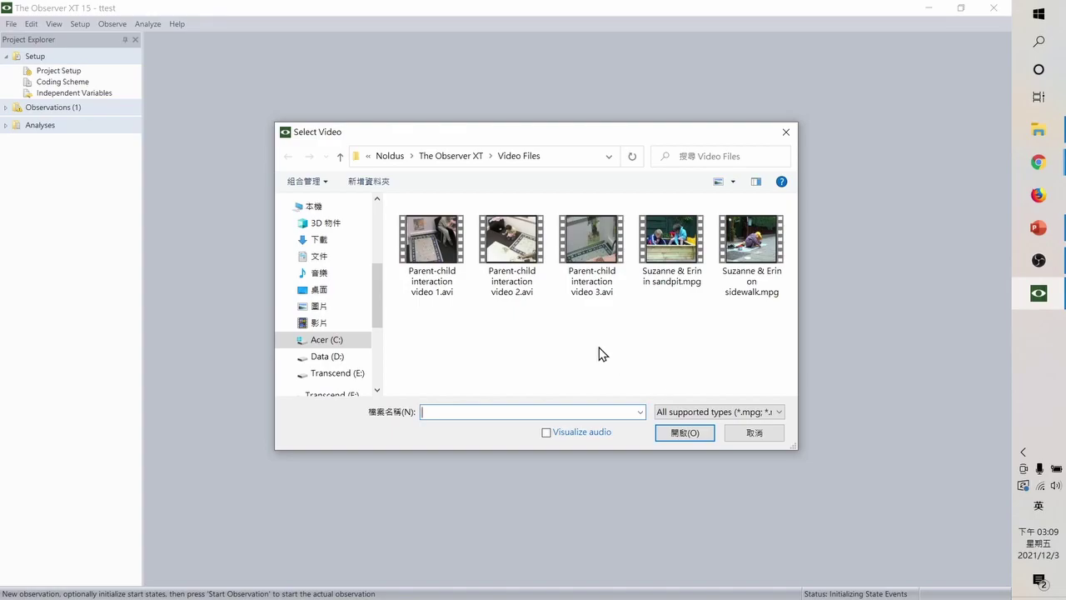
- Load Parent-child interaction video 1.avi, video 2.avi and video 3.avi together into the observation
{"action": "left_click", "coordinate": [712, 411]}
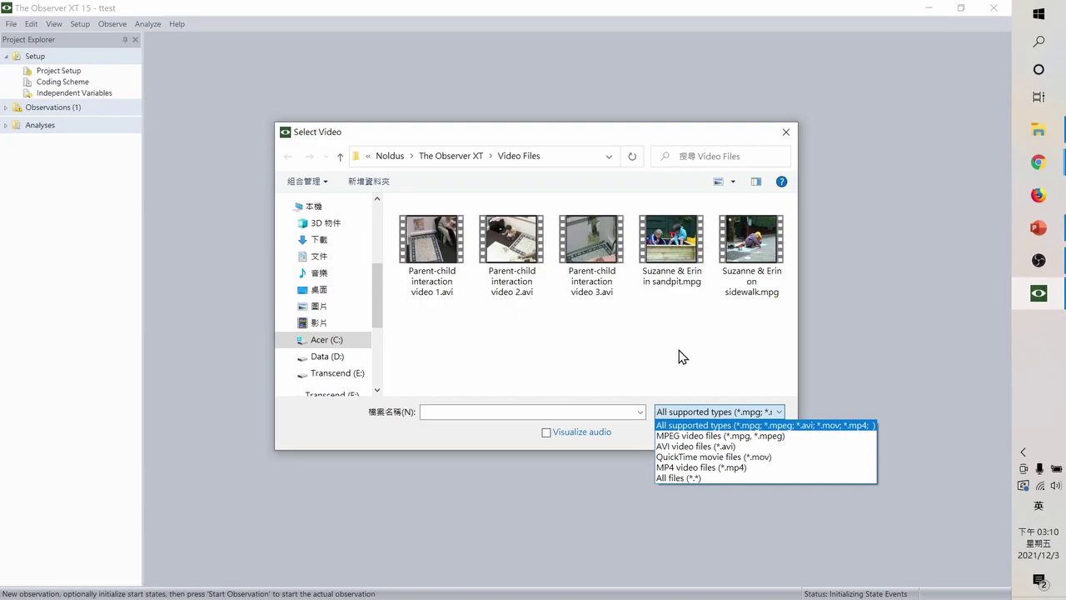
{"action": "left_click", "coordinate": [678, 350]}
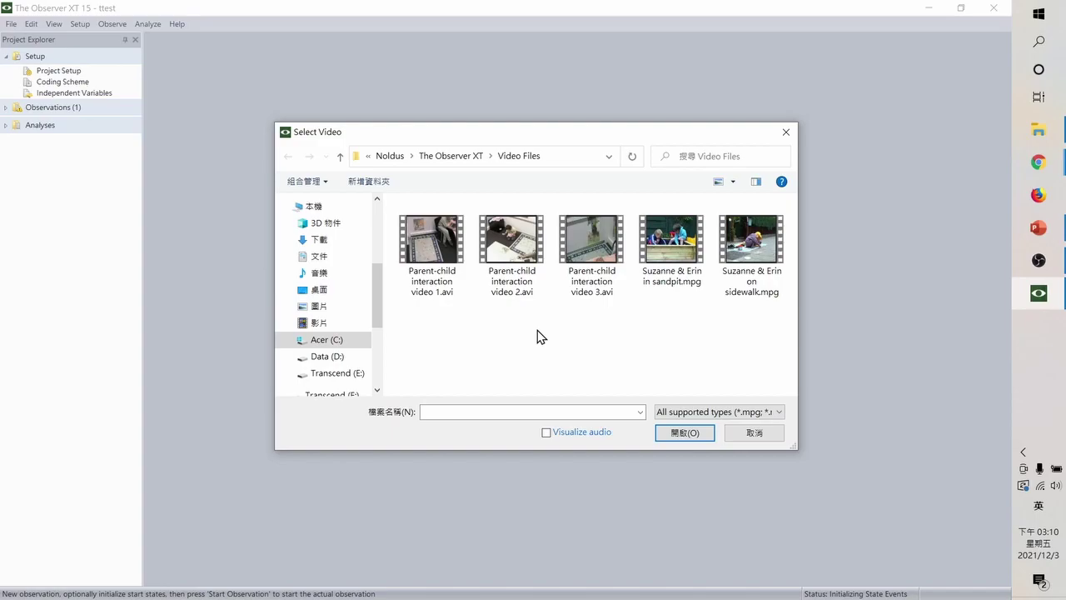
{"action": "left_click_drag", "start_coordinate": [402, 314], "coordinate": [616, 236]}
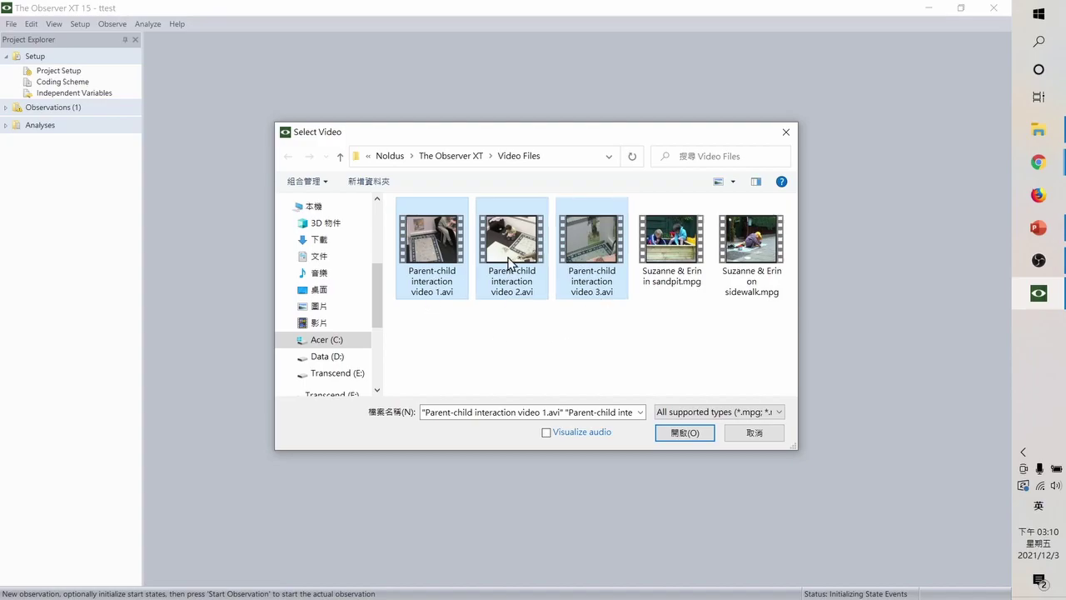
{"action": "left_click", "coordinate": [699, 436]}
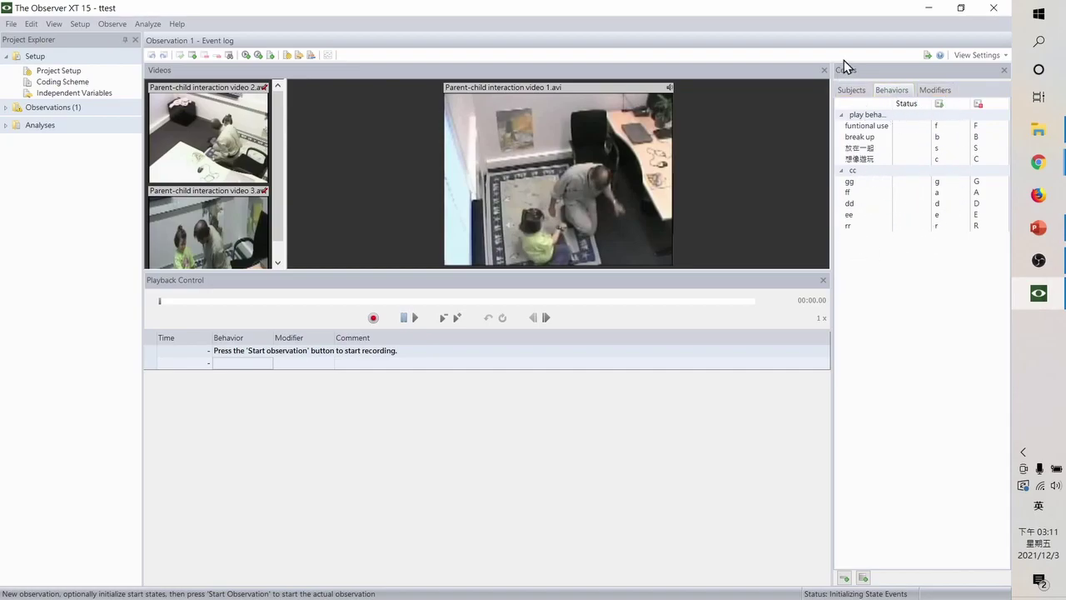
- Look through the modifier, subject and behavior code lists of the observation
{"action": "left_click", "coordinate": [932, 90]}
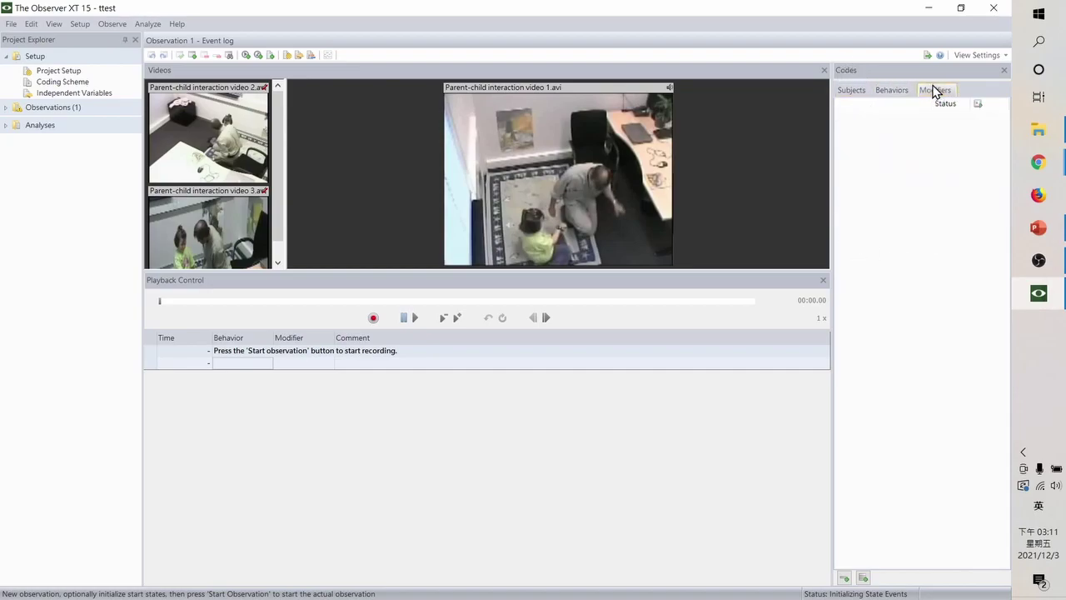
{"action": "left_click", "coordinate": [887, 92]}
{"action": "left_click", "coordinate": [863, 94]}
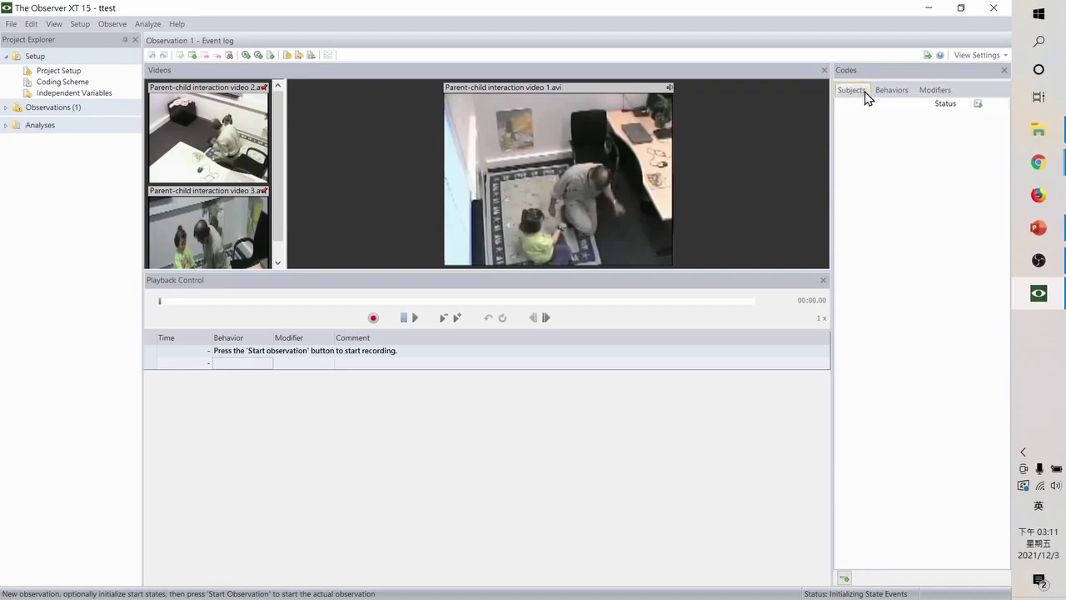
{"action": "left_click", "coordinate": [890, 93]}
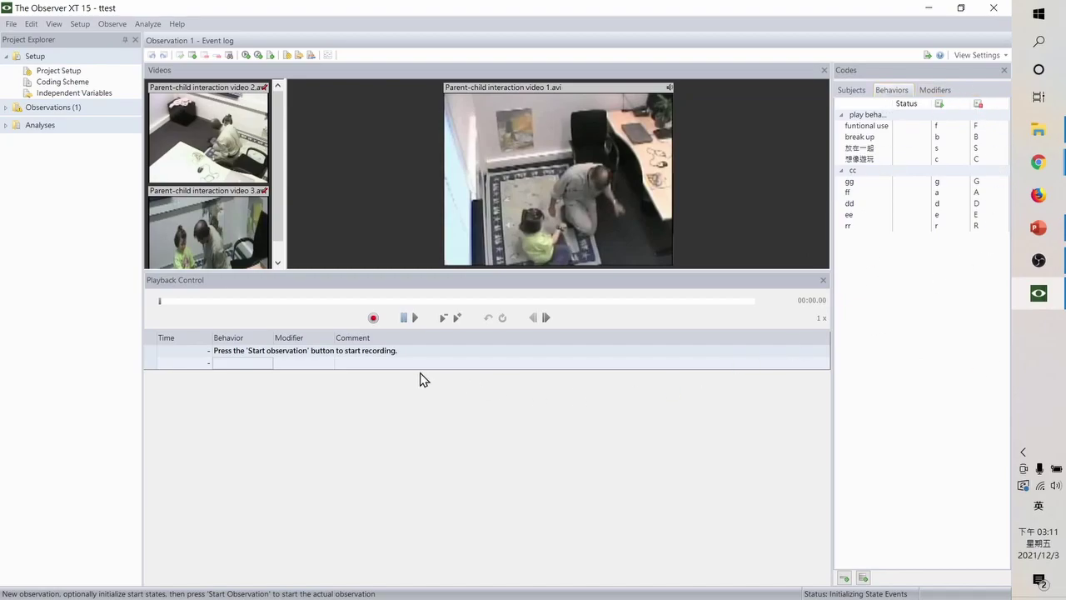
- Start the observation with the independent variable values girl for gender and 6 for age
{"action": "left_click", "coordinate": [372, 318]}
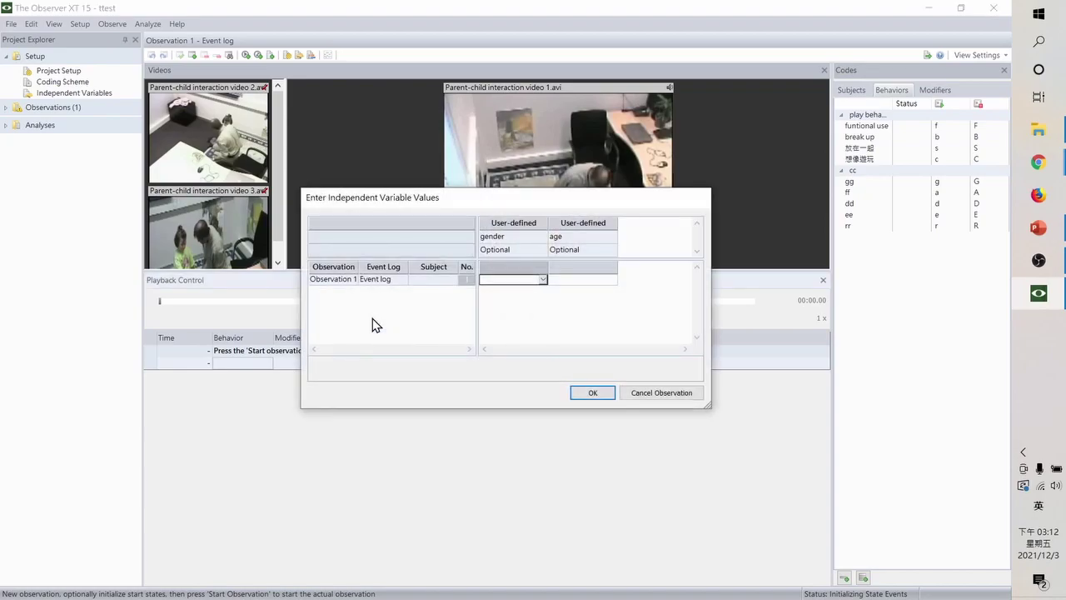
{"action": "left_click", "coordinate": [543, 280]}
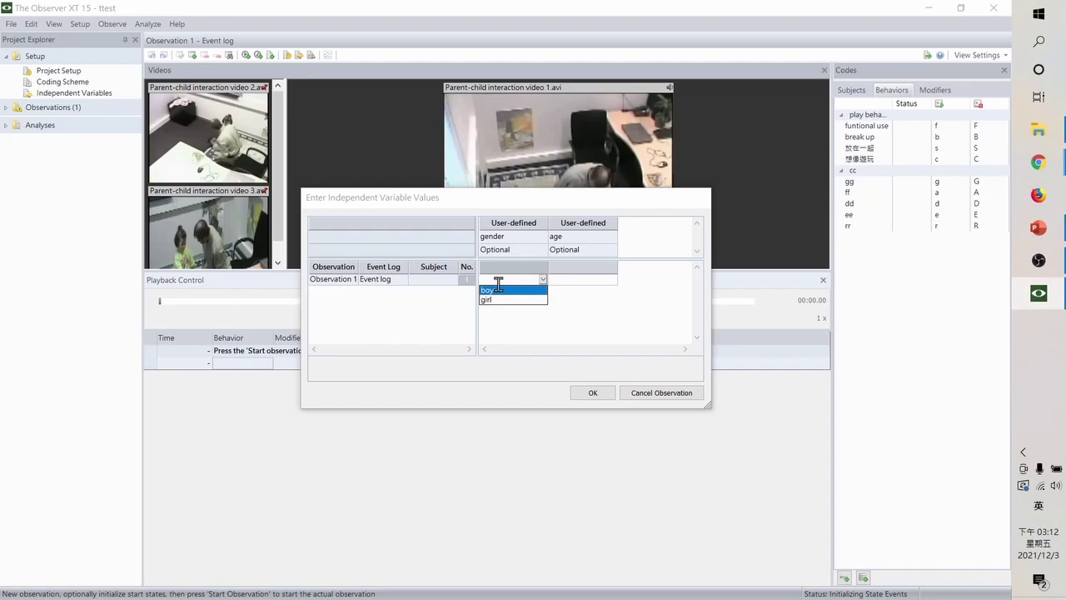
{"action": "left_click", "coordinate": [524, 273]}
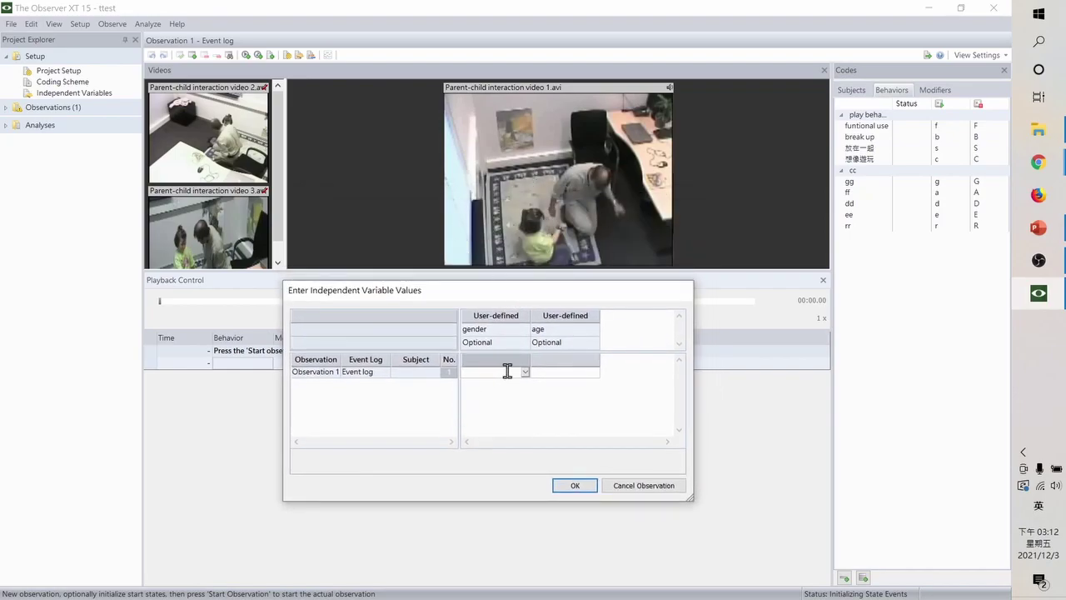
{"action": "left_click", "coordinate": [525, 372]}
{"action": "left_click", "coordinate": [487, 394]}
{"action": "left_click", "coordinate": [567, 375]}
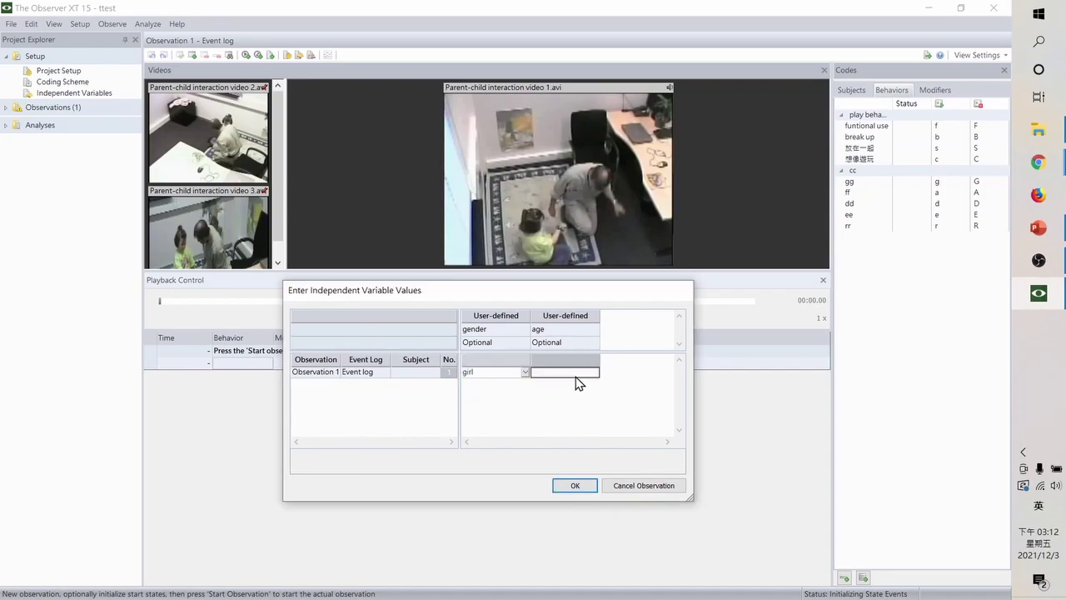
{"action": "type", "text": "6"}
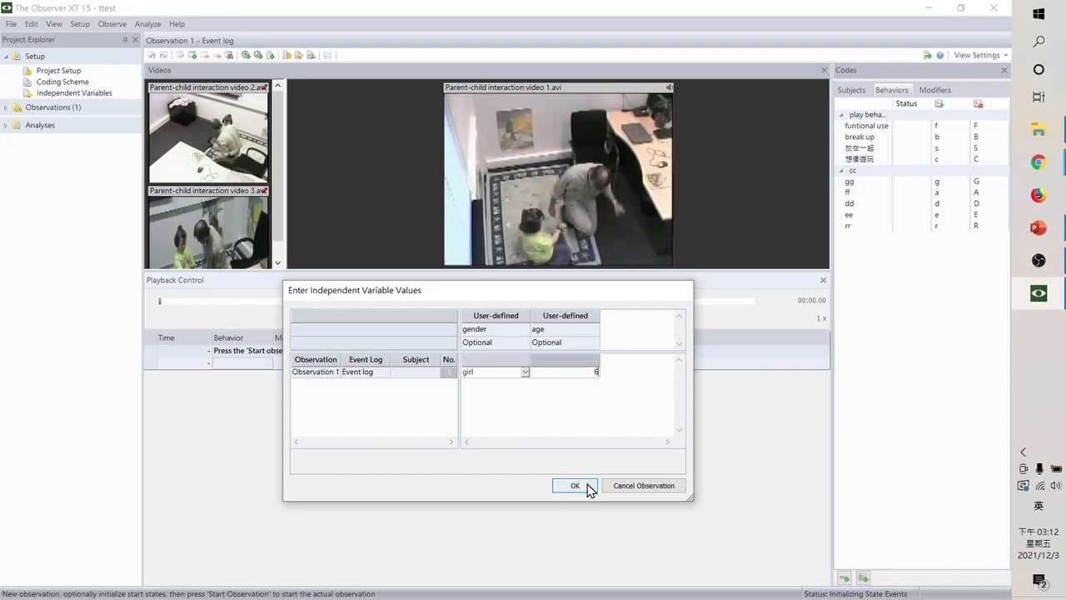
{"action": "left_click", "coordinate": [609, 410]}
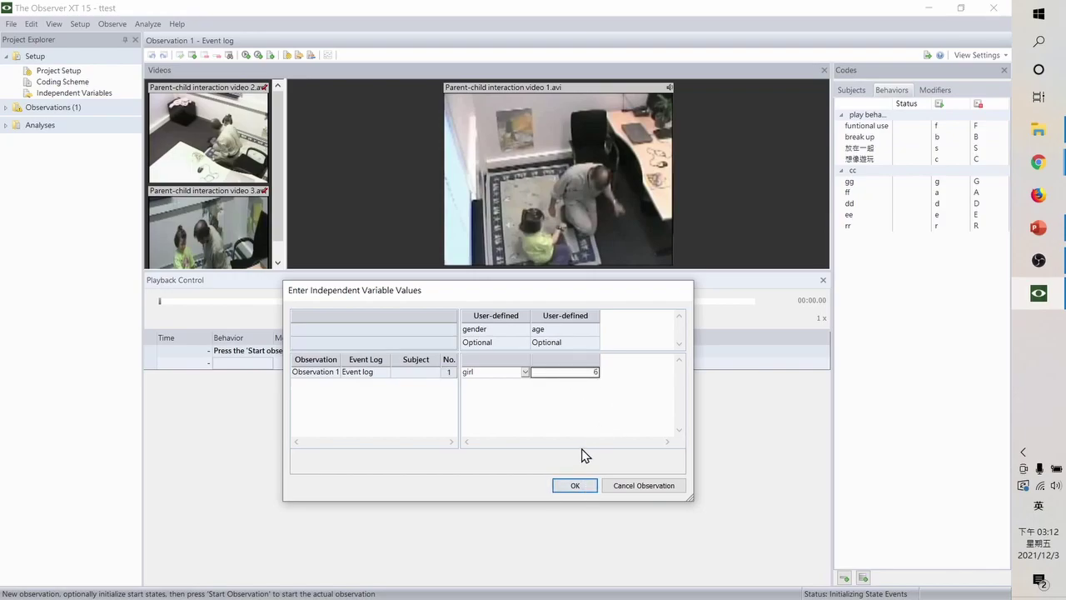
{"action": "left_click", "coordinate": [572, 487]}
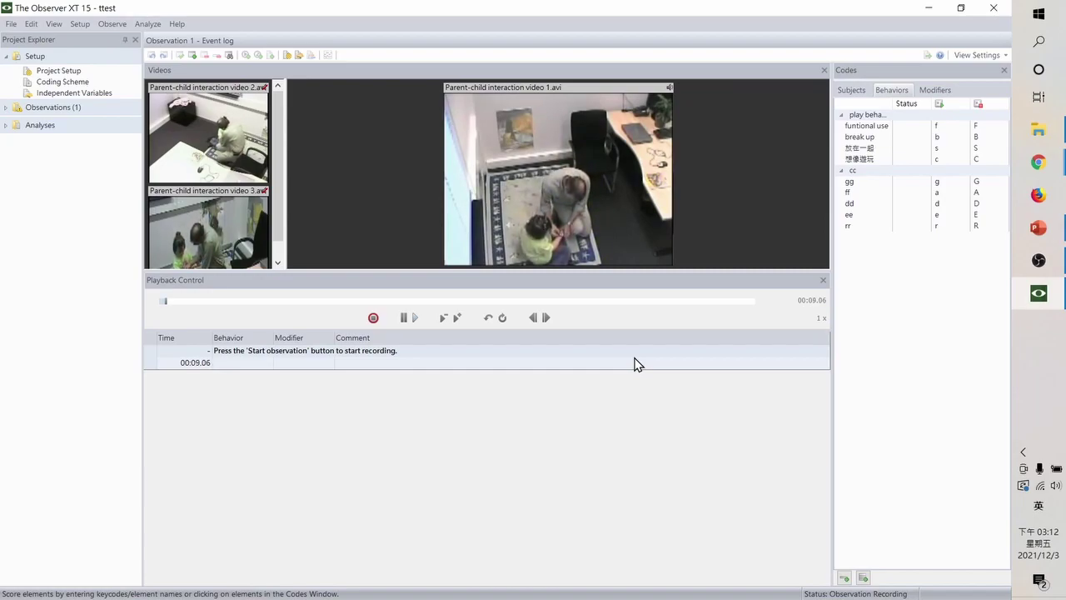
- Lower the computer's speaker volume to 40 while the observation is recording
{"action": "left_click", "coordinate": [1054, 486]}
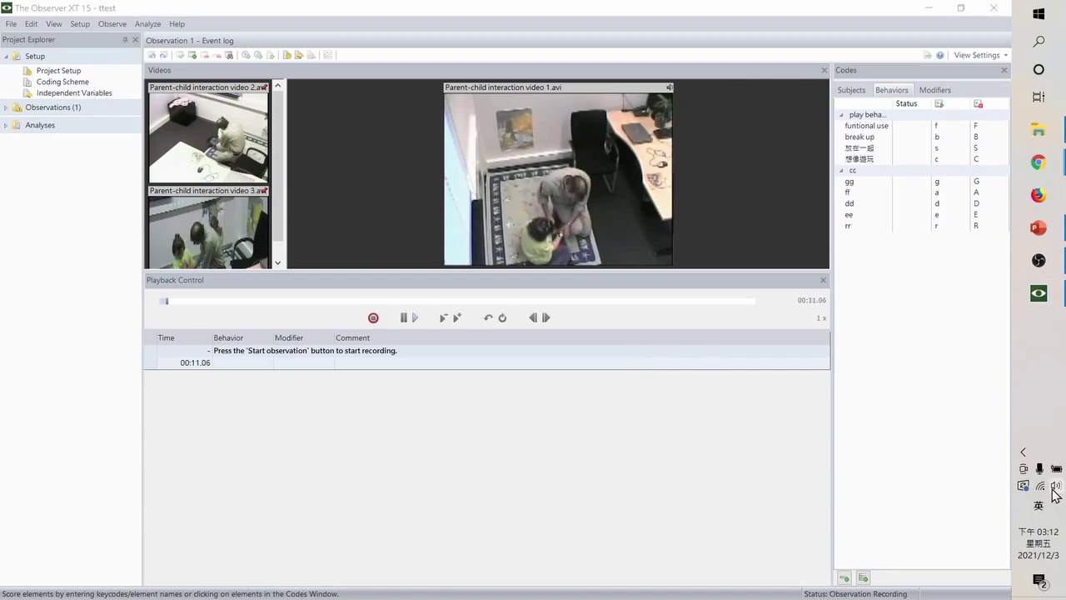
{"action": "scroll", "coordinate": [1056, 492], "scroll_direction": "up", "scroll_amount": 1}
{"action": "scroll", "coordinate": [1056, 493], "scroll_direction": "up", "scroll_amount": 1}
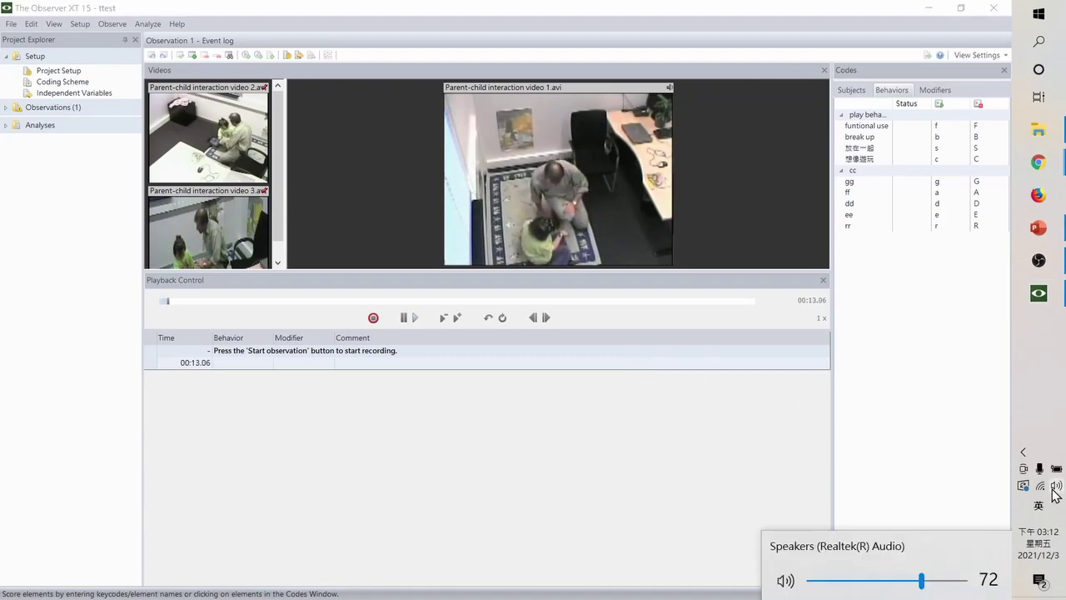
{"action": "scroll", "coordinate": [1056, 493], "scroll_direction": "down", "scroll_amount": 5}
{"action": "left_click", "coordinate": [924, 333]}
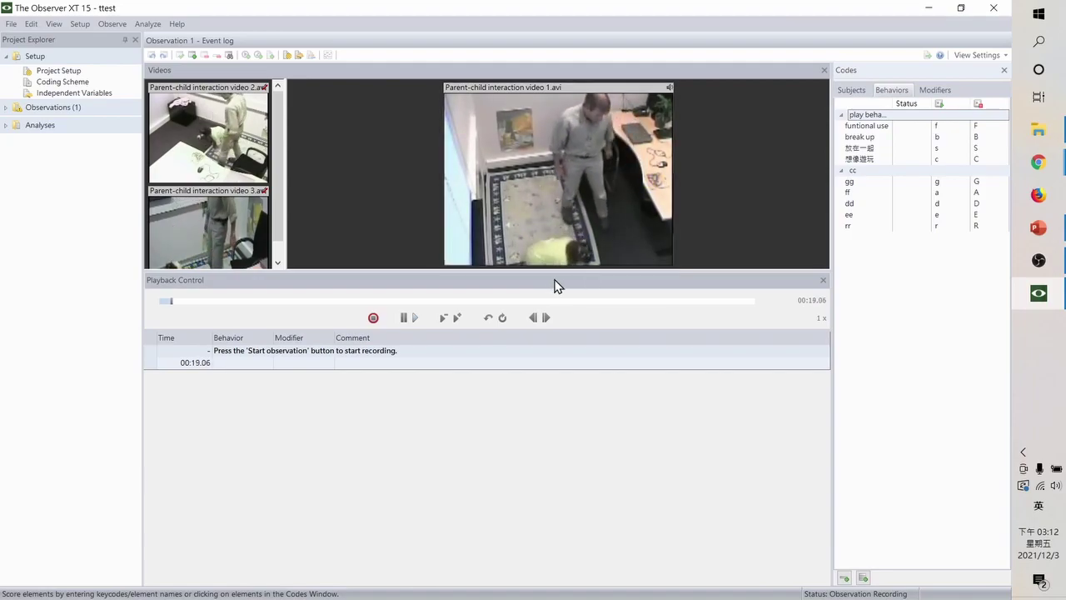
- Make Parent-child interaction video 2.avi the main video and score the behavior funtional use with the toy modifier doll
{"action": "left_click", "coordinate": [224, 158]}
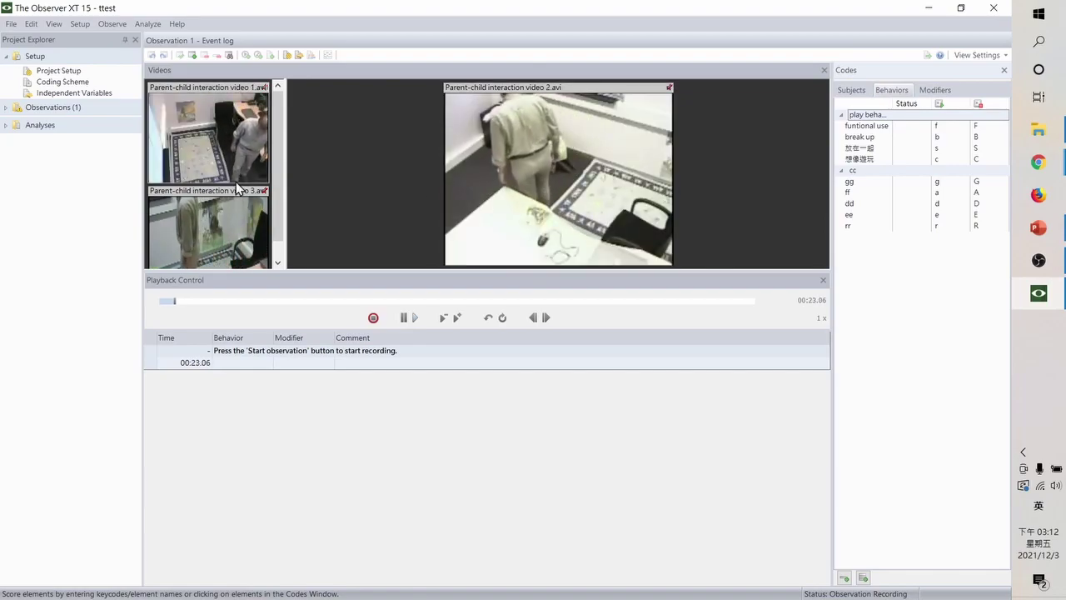
{"action": "scroll", "coordinate": [276, 216], "scroll_direction": "down", "scroll_amount": 1}
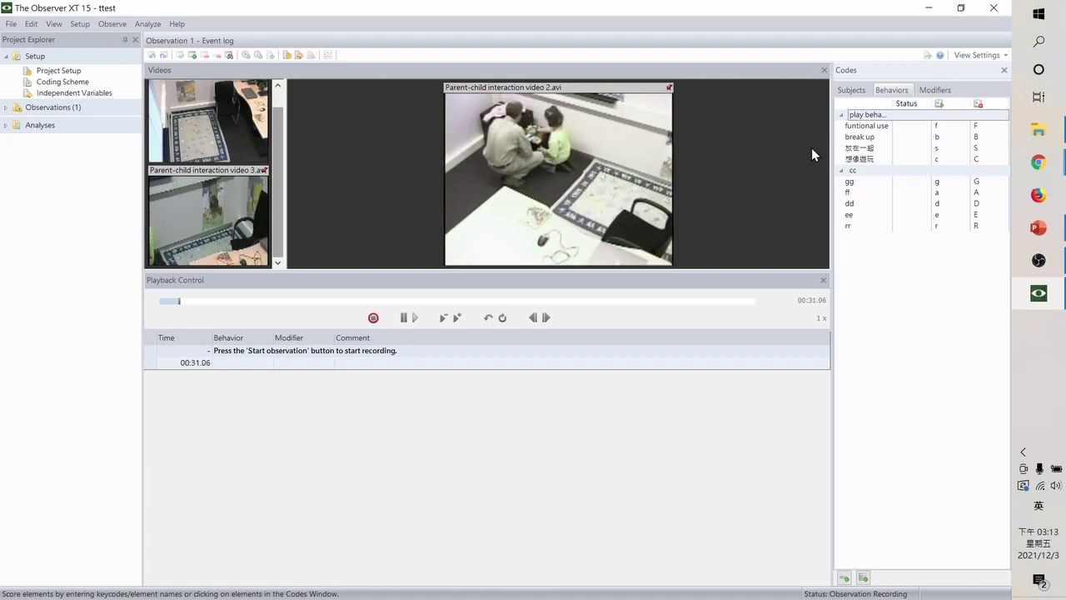
{"action": "left_click", "coordinate": [862, 132]}
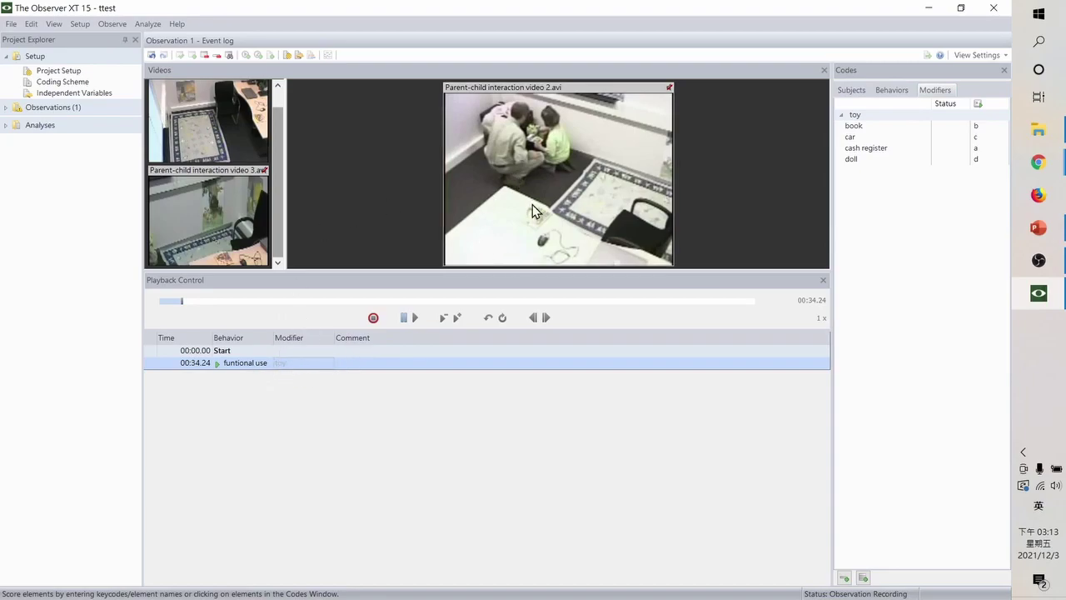
{"action": "left_click", "coordinate": [851, 159]}
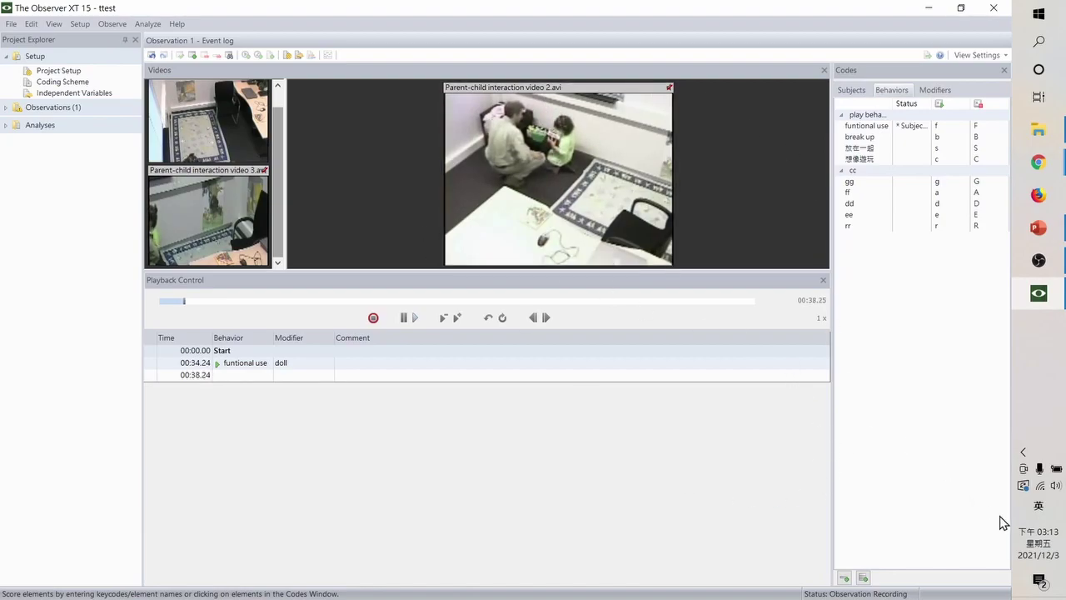
{"action": "left_click", "coordinate": [1055, 486]}
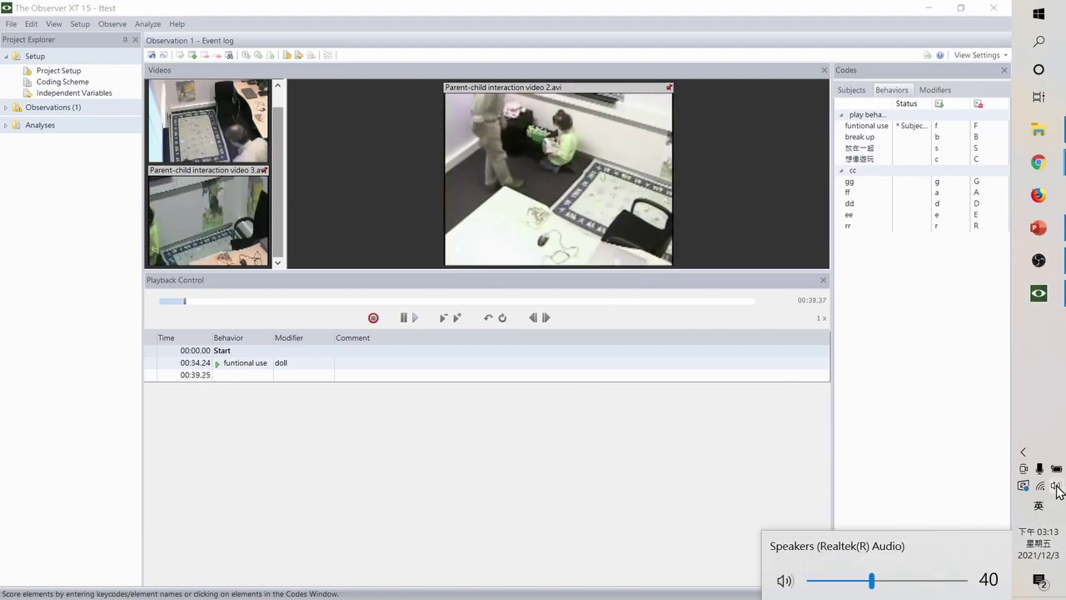
{"action": "left_click", "coordinate": [918, 326]}
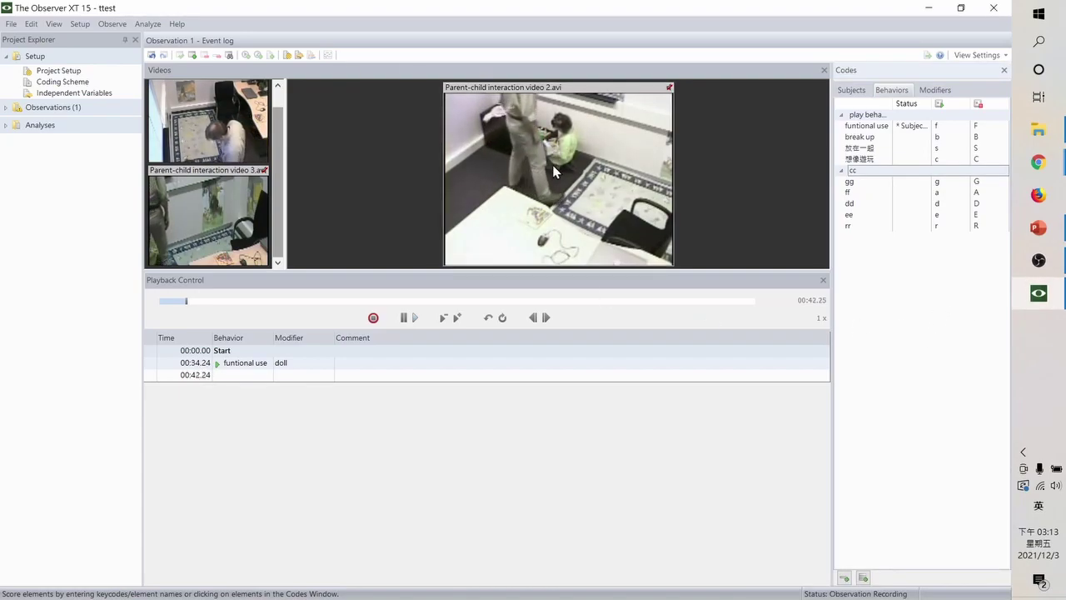
- Score the behaviors dd, 放在一起 with the modifier cash register, and 想像遊玩 with the modifier car
{"action": "left_click", "coordinate": [861, 206]}
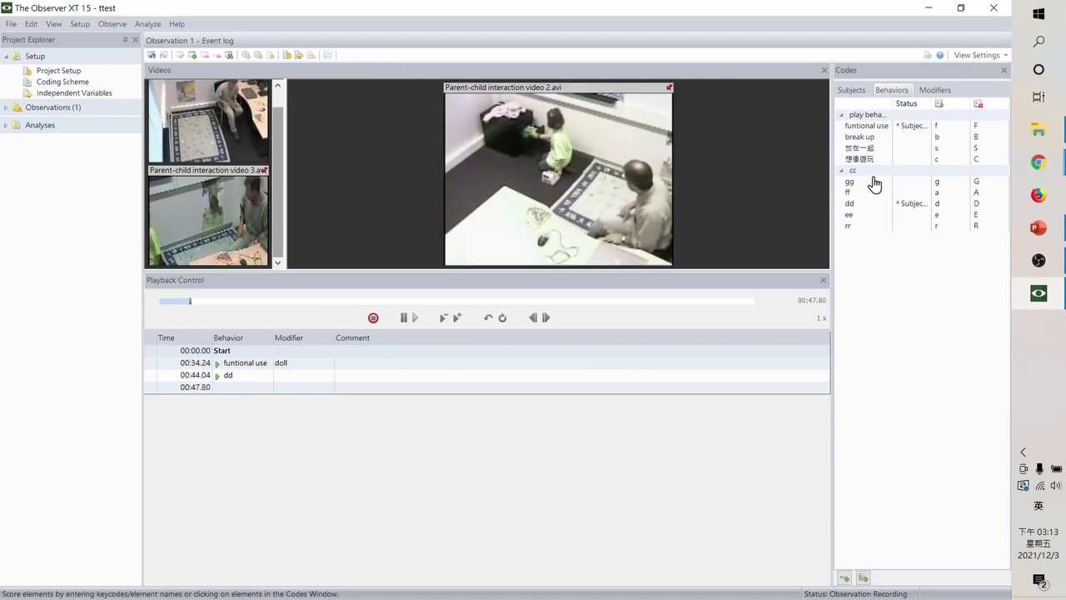
{"action": "left_click", "coordinate": [871, 149]}
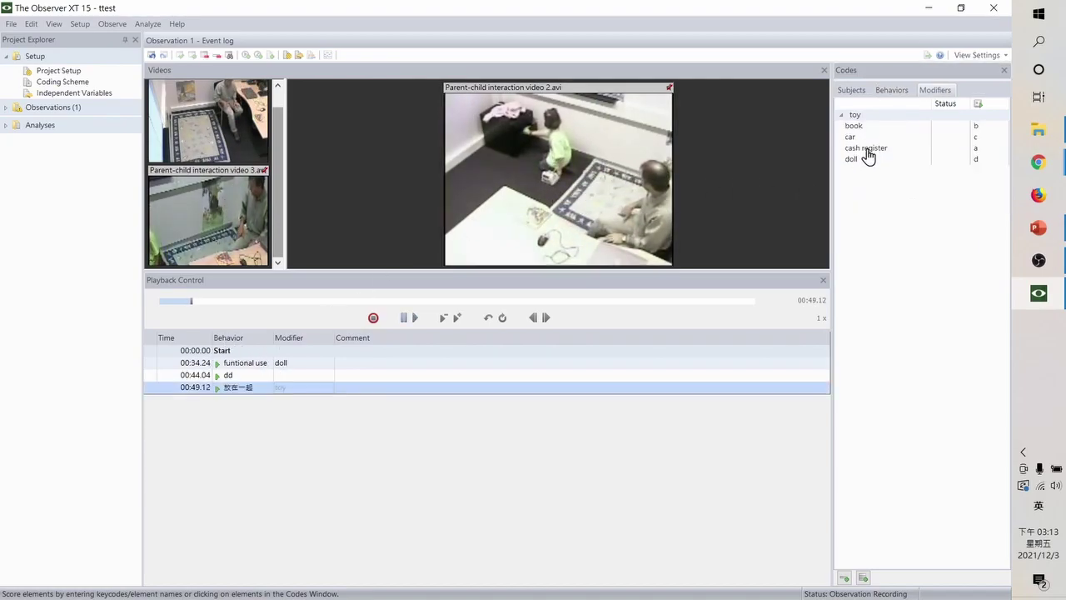
{"action": "left_click", "coordinate": [869, 155]}
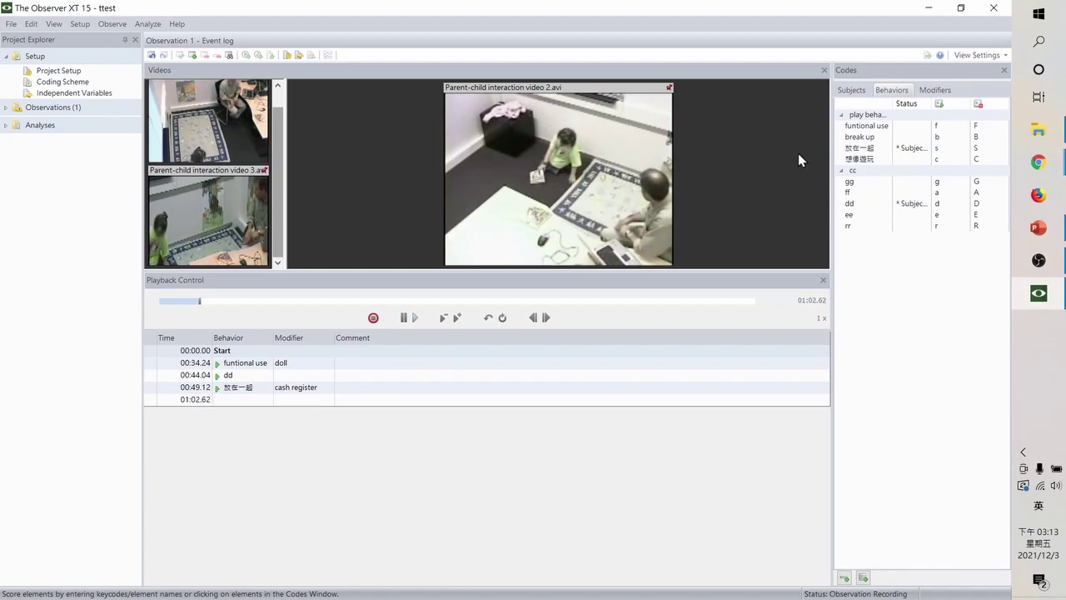
{"action": "left_click", "coordinate": [944, 160]}
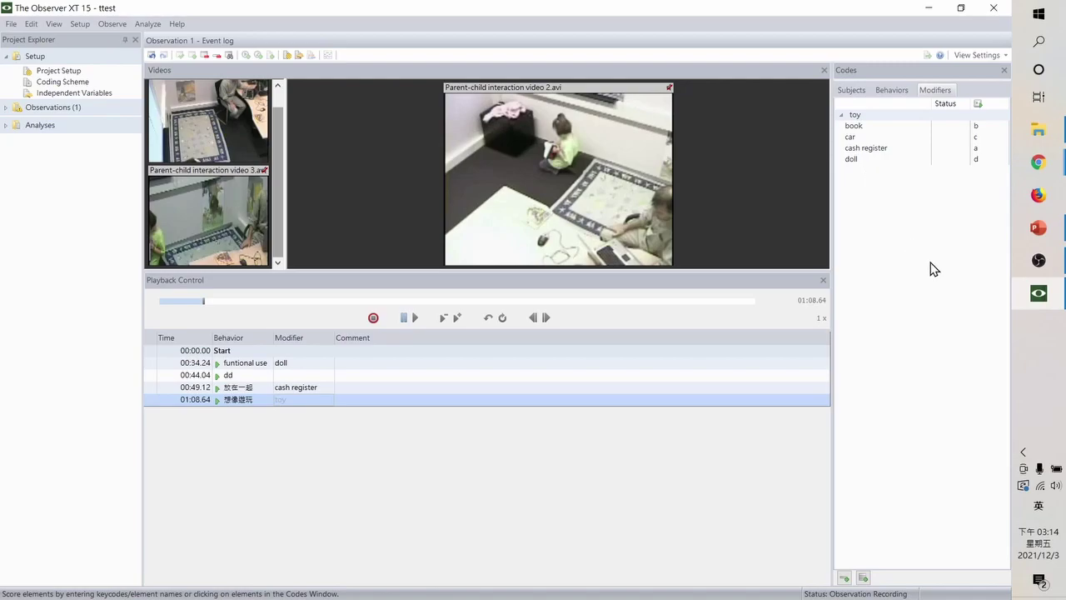
{"action": "key", "text": "c"}
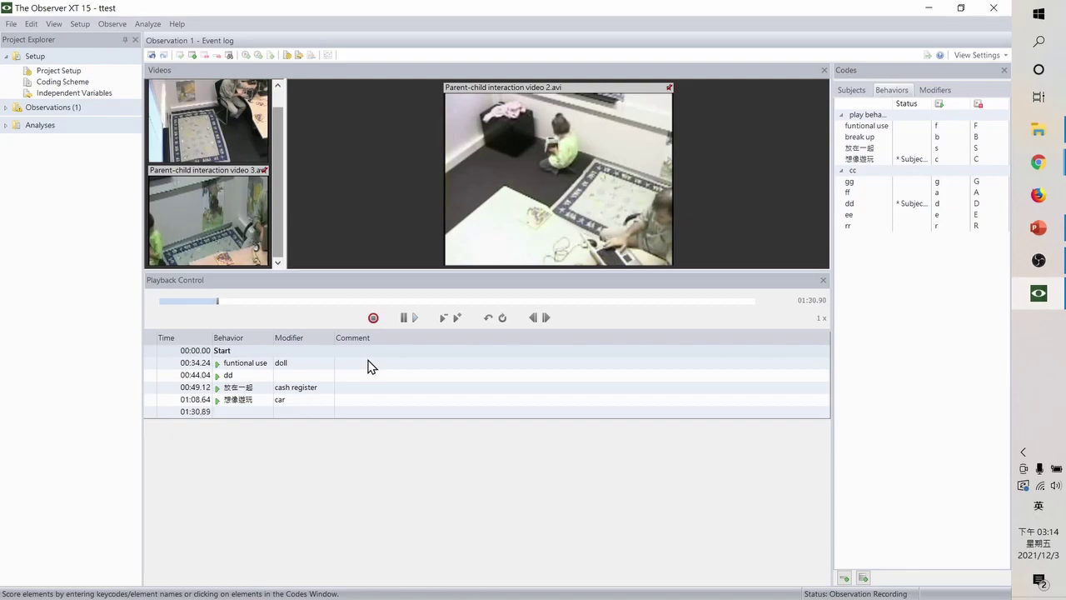
- Stop the running observation, resume recording it and try to score the behavior dd again
{"action": "left_click", "coordinate": [373, 318]}
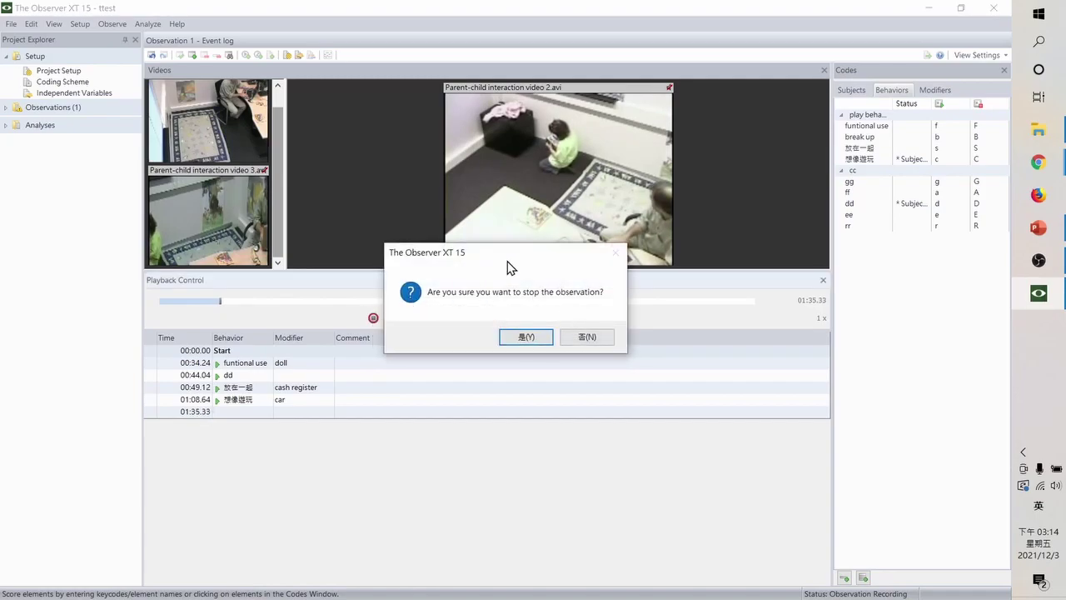
{"action": "left_click", "coordinate": [533, 337]}
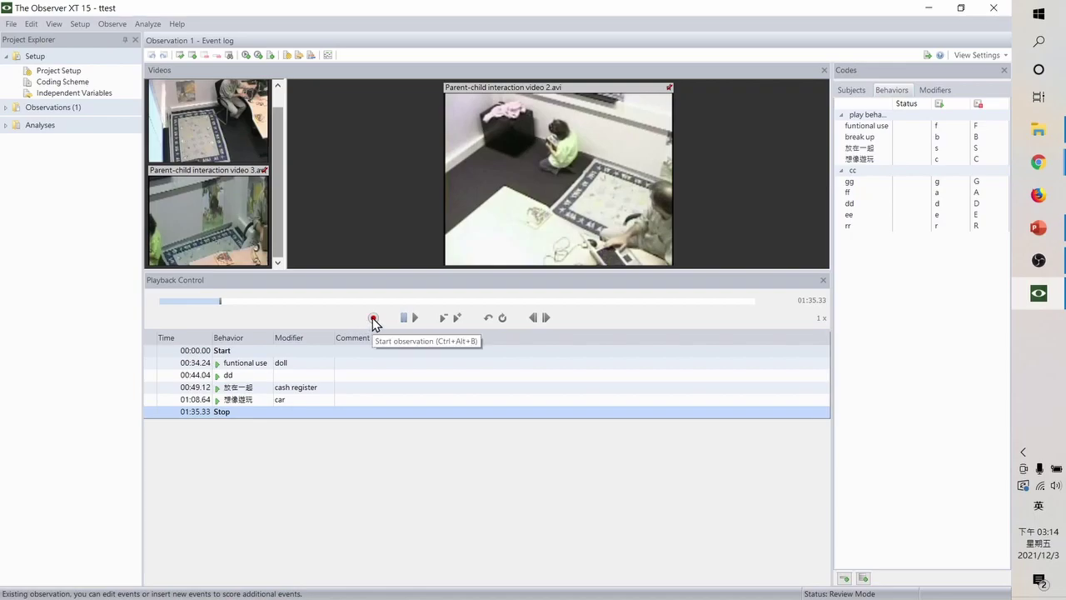
{"action": "left_click", "coordinate": [372, 319]}
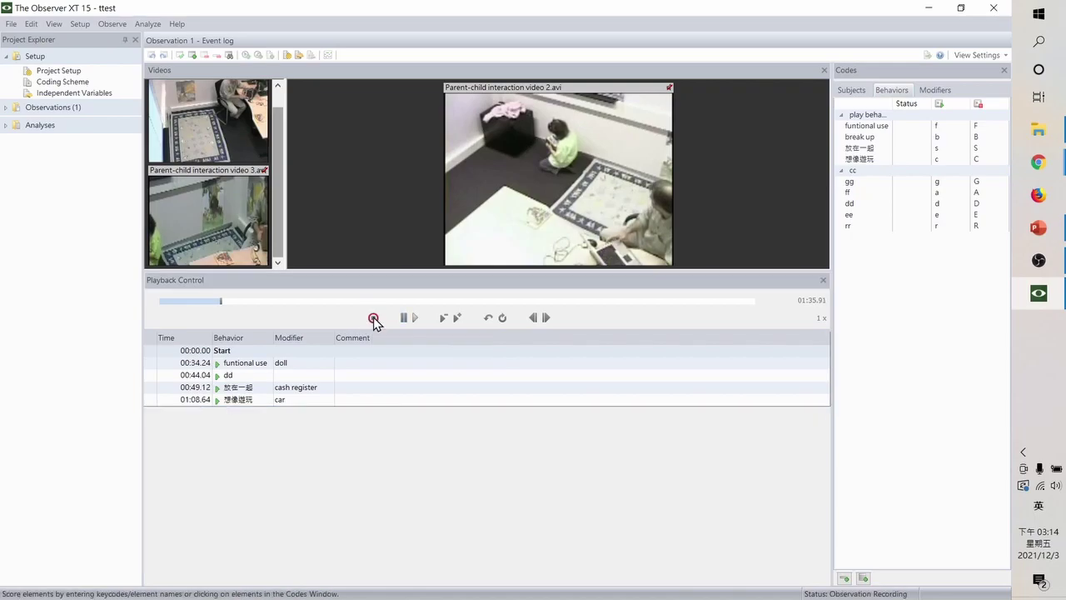
{"action": "left_click", "coordinate": [850, 204]}
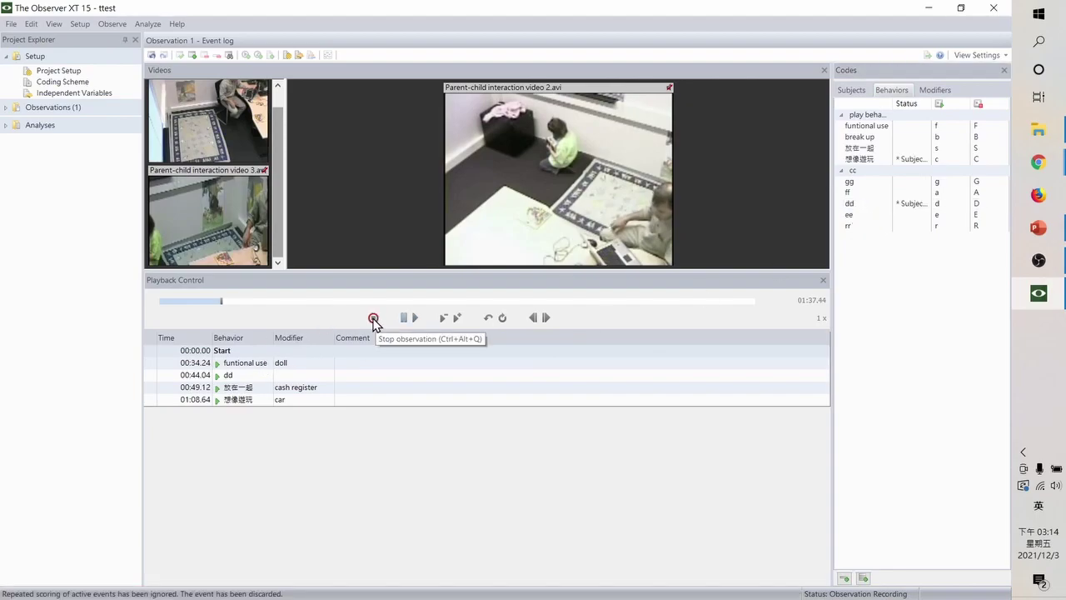
- End the recording of Observation 1 and confirm that the observation should stop
{"action": "left_click", "coordinate": [373, 318]}
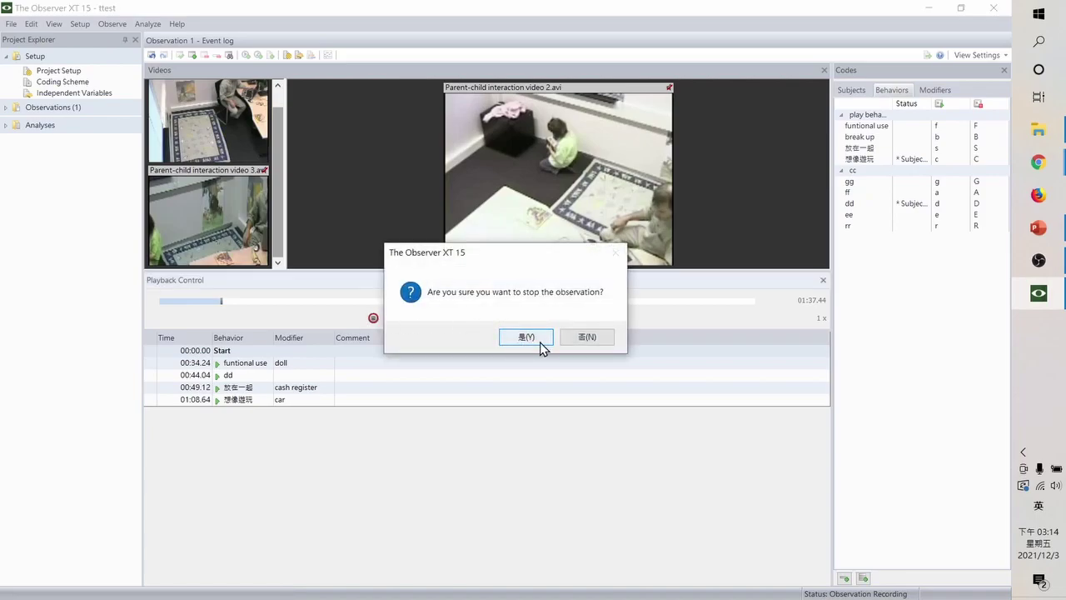
{"action": "left_click", "coordinate": [583, 339]}
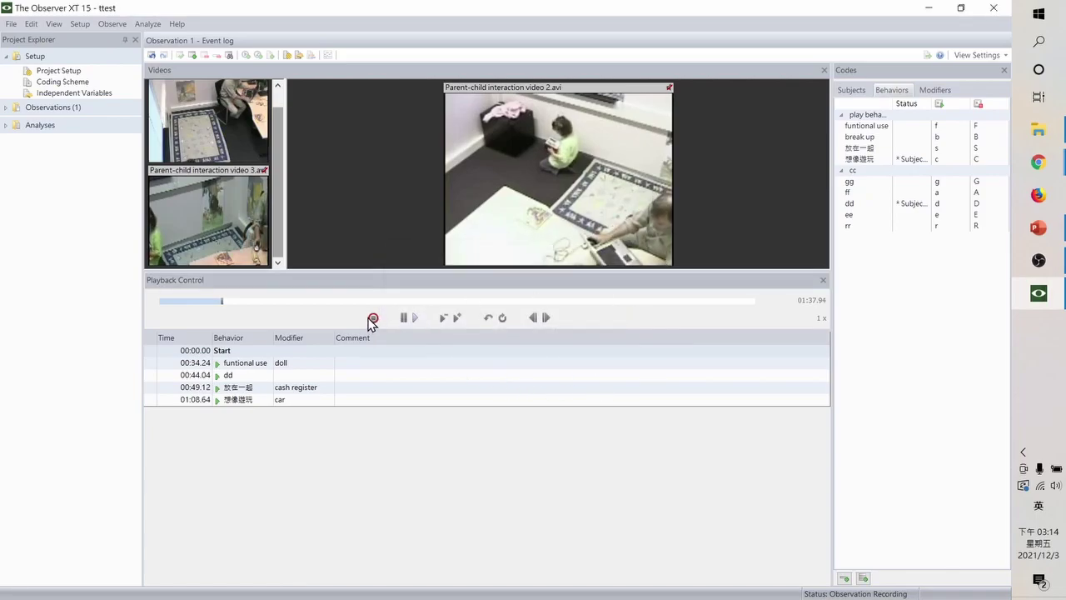
{"action": "left_click", "coordinate": [373, 318]}
{"action": "left_click", "coordinate": [526, 337]}
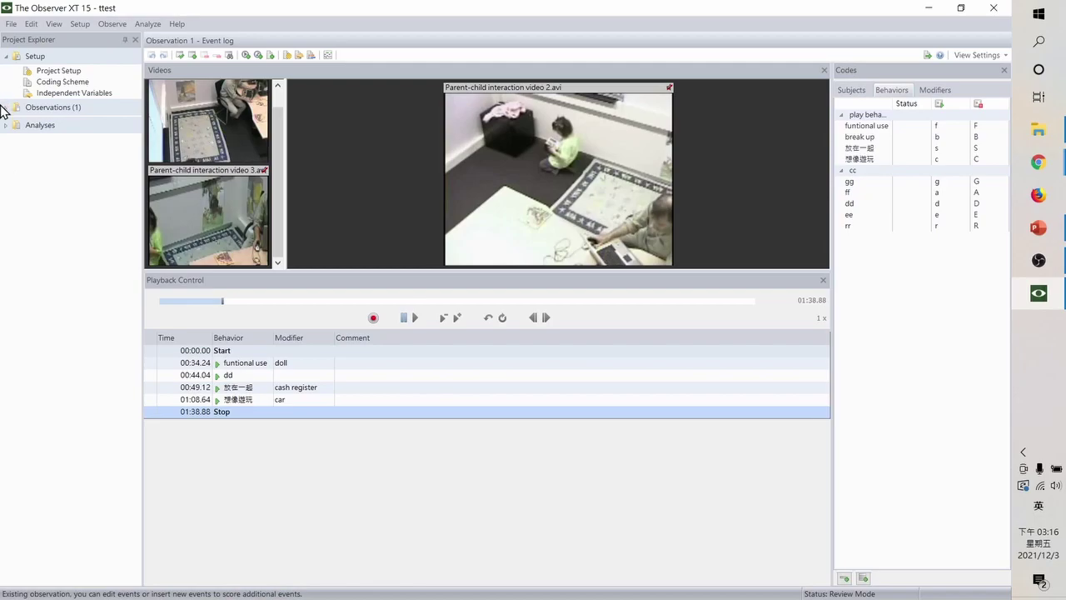
- Close the project ttest and exit the program without saving
{"action": "left_click", "coordinate": [46, 240]}
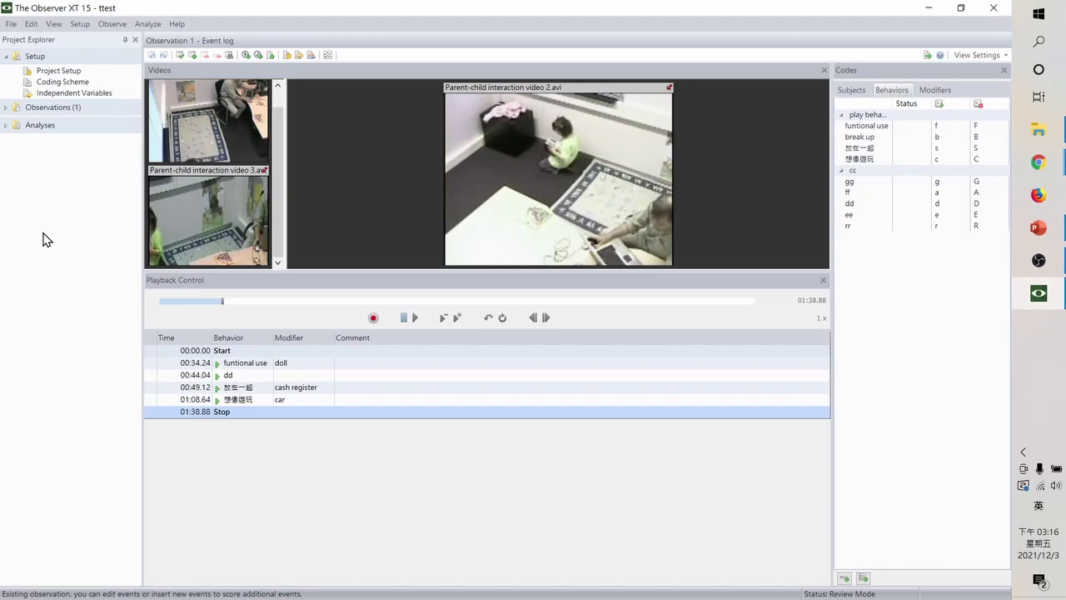
{"action": "left_click", "coordinate": [993, 7]}
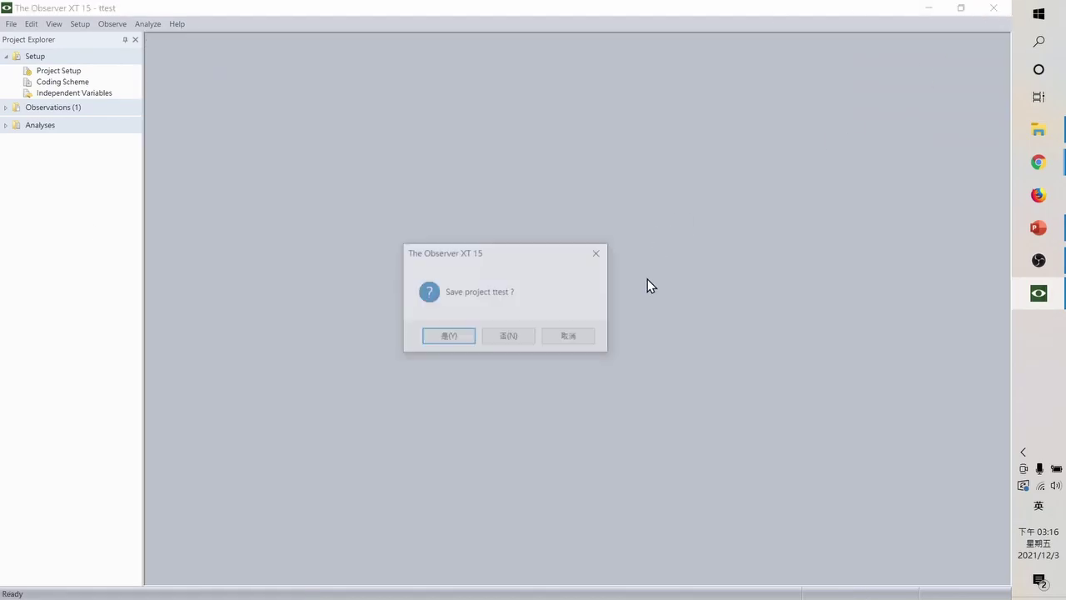
{"action": "left_click", "coordinate": [510, 336]}
- Relaunch The Observer XT with the project Parent-child interaction XT140 and hide the external data and audio of the 23 May 2006 event log
{"action": "left_click", "coordinate": [1039, 14]}
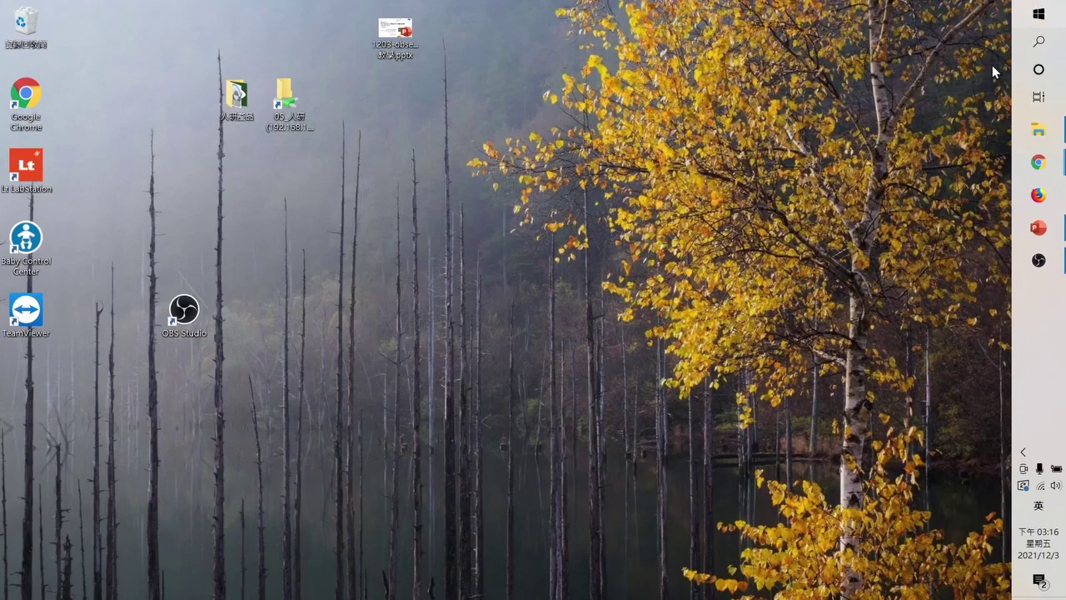
{"action": "left_click", "coordinate": [891, 146]}
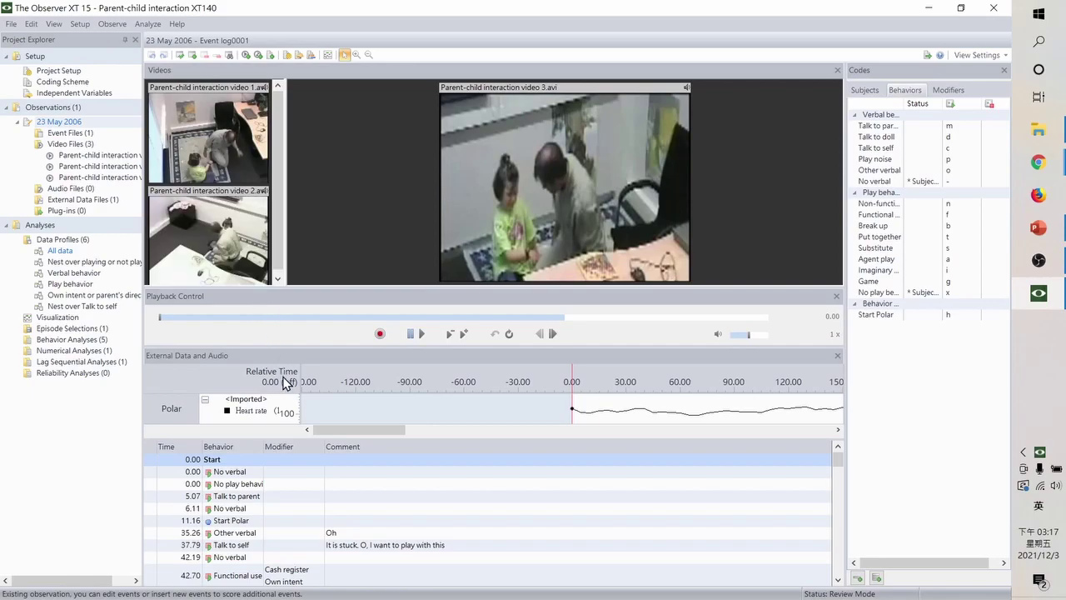
{"action": "left_click", "coordinate": [837, 355]}
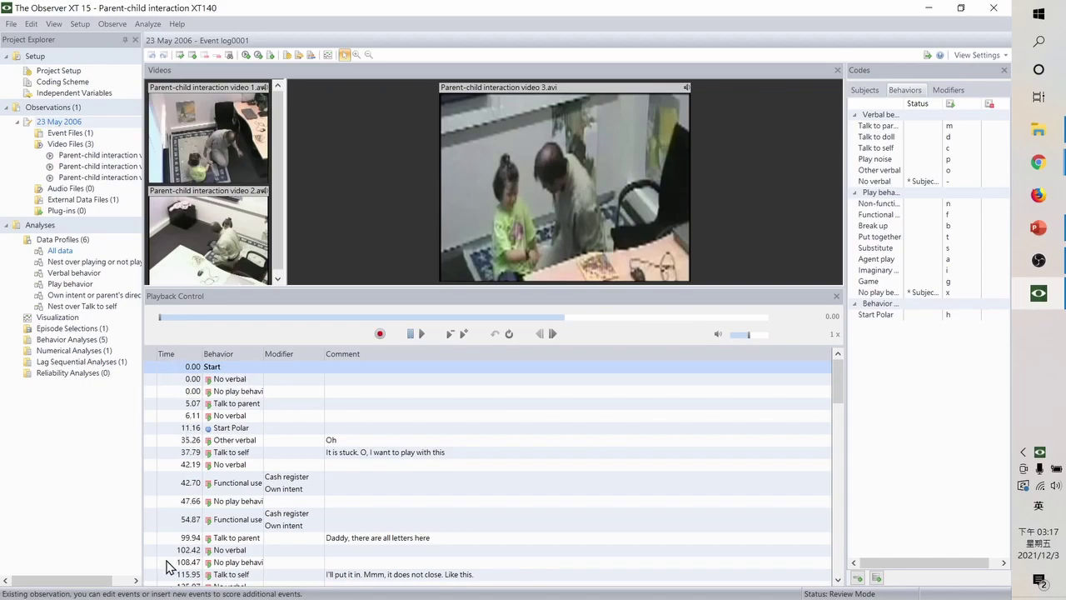
- Examine the times, behaviors and modifiers of the early events in the 23 May 2006 event log
{"action": "scroll", "coordinate": [181, 442], "scroll_direction": "down", "scroll_amount": 5}
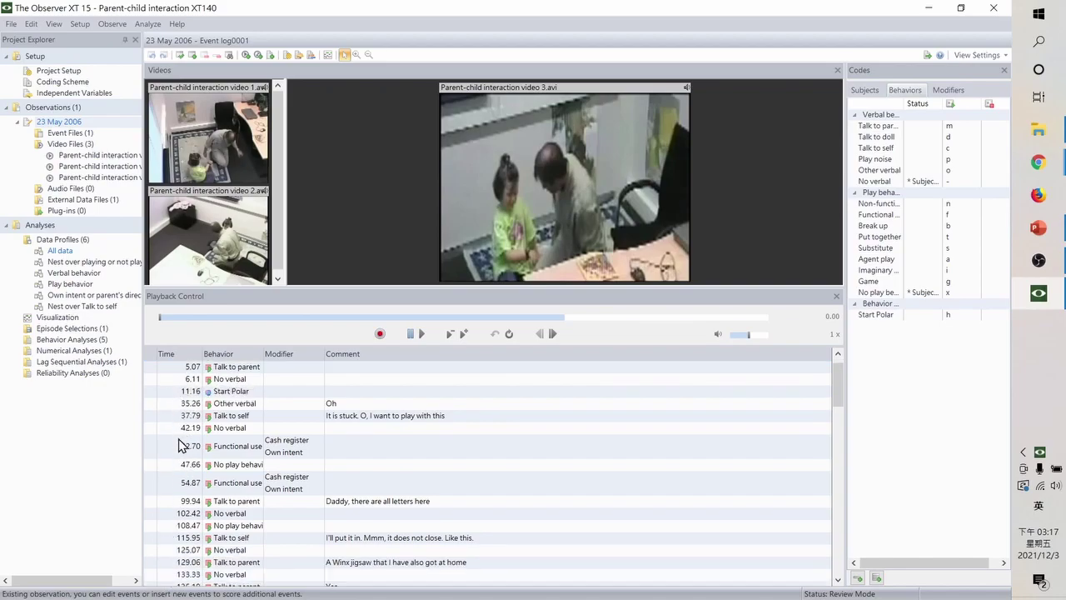
{"action": "scroll", "coordinate": [185, 476], "scroll_direction": "down", "scroll_amount": 2}
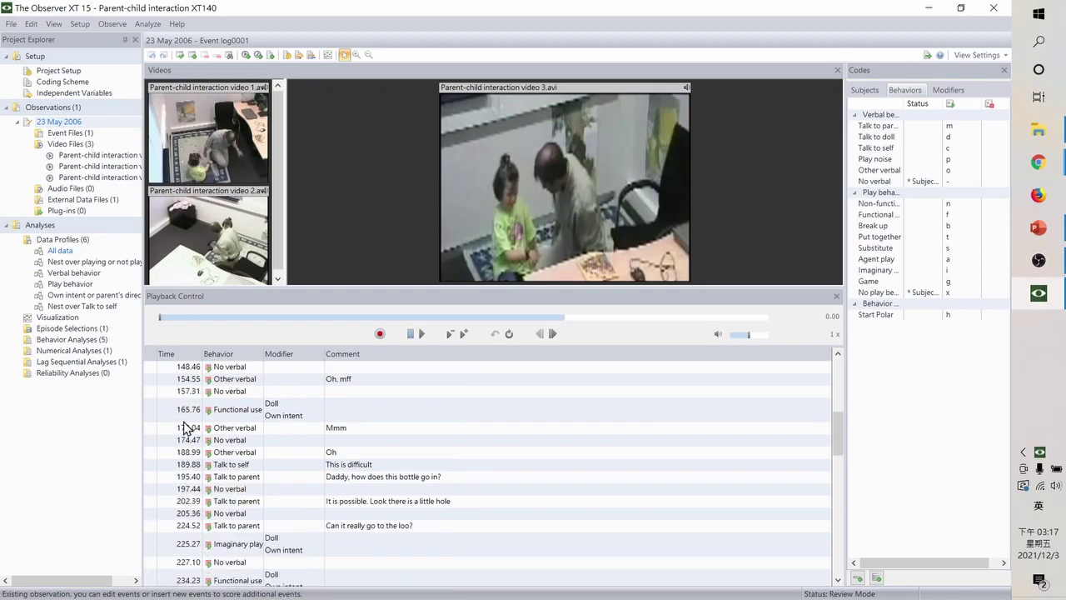
{"action": "scroll", "coordinate": [191, 416], "scroll_direction": "up", "scroll_amount": 8}
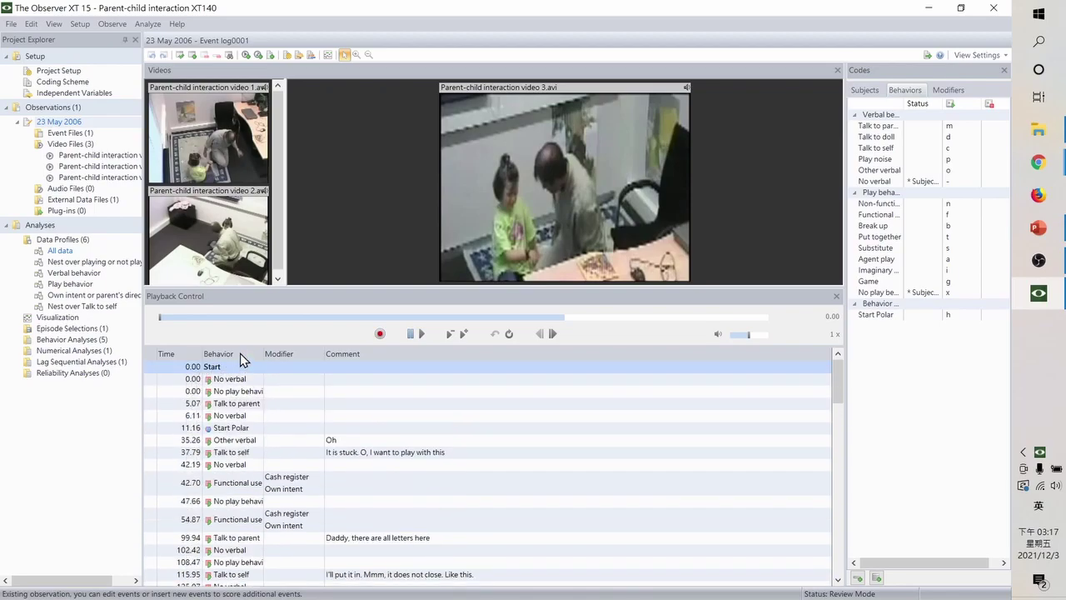
{"action": "scroll", "coordinate": [234, 408], "scroll_direction": "down", "scroll_amount": 1}
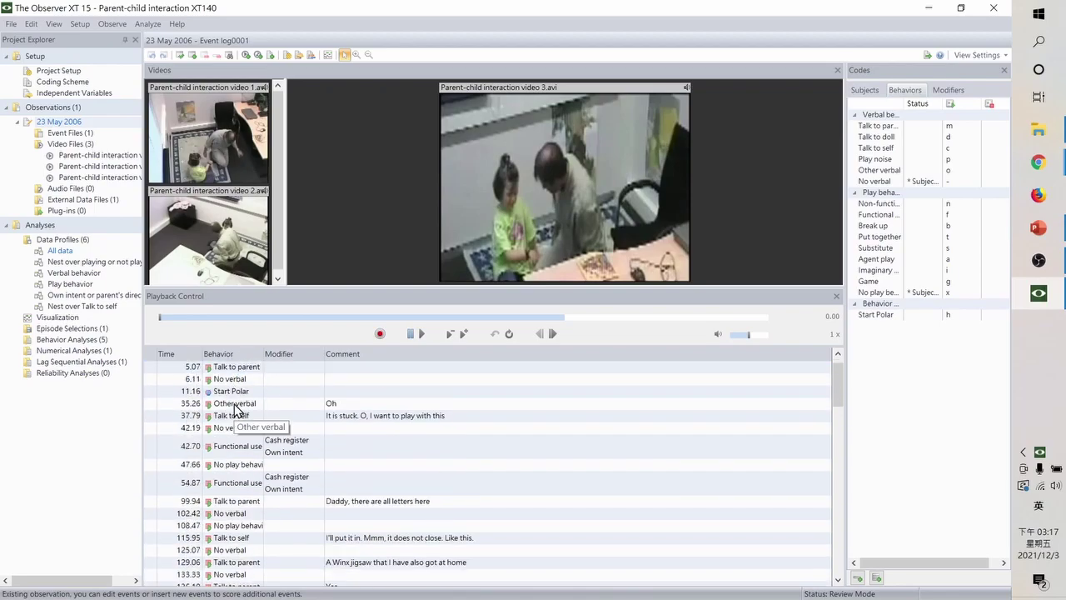
{"action": "scroll", "coordinate": [235, 410], "scroll_direction": "up", "scroll_amount": 1}
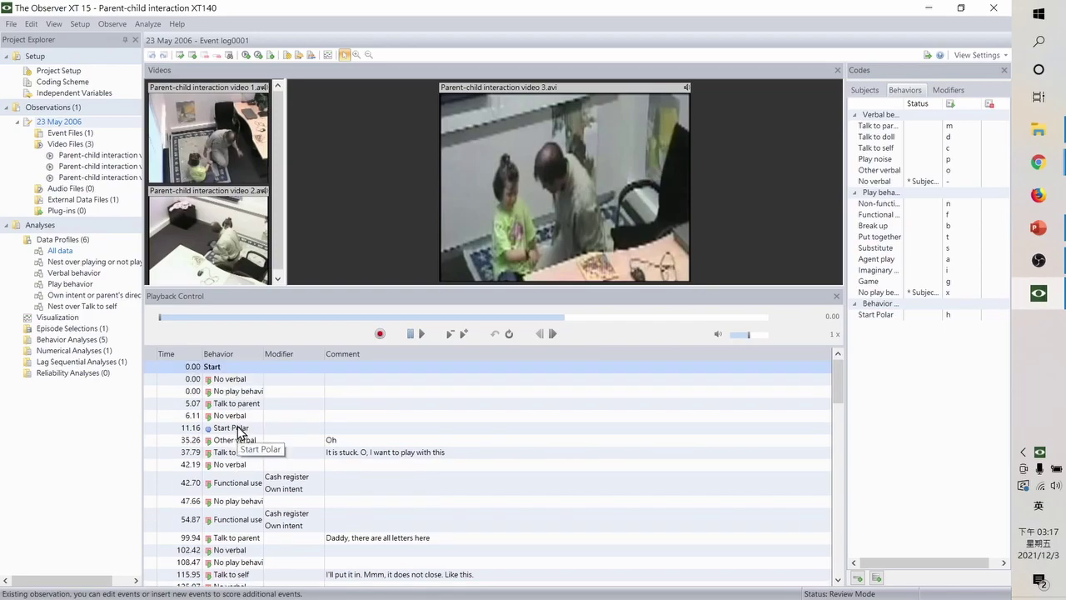
- Go through the event comments up to the No verbal event at 157.31 s, viewing the matching video moments
{"action": "left_click", "coordinate": [360, 396]}
{"action": "left_click", "coordinate": [360, 396]}
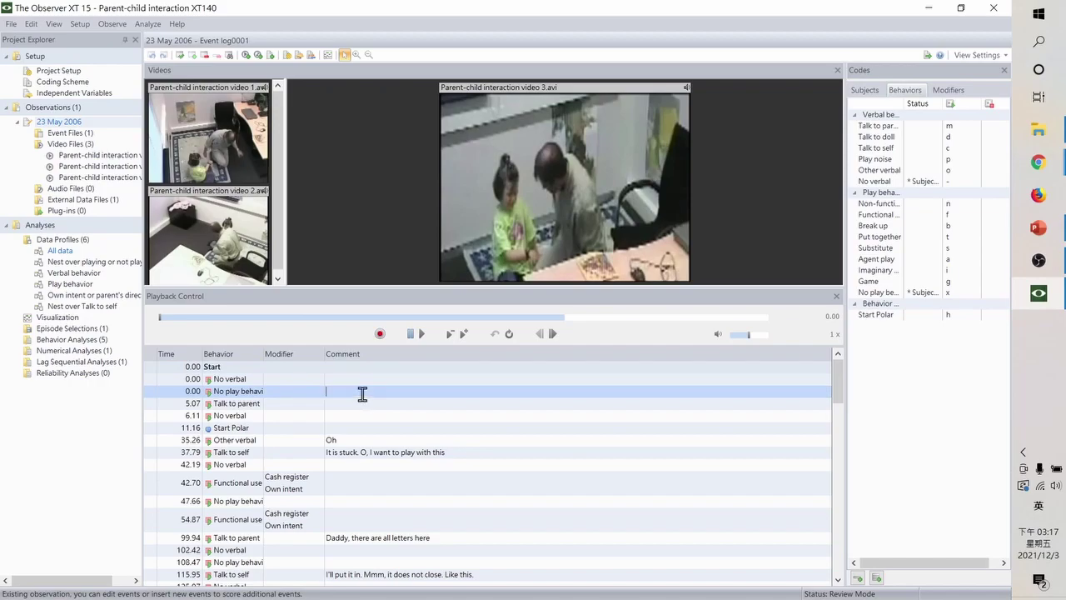
{"action": "left_click", "coordinate": [366, 452]}
{"action": "scroll", "coordinate": [387, 459], "scroll_direction": "down", "scroll_amount": 2}
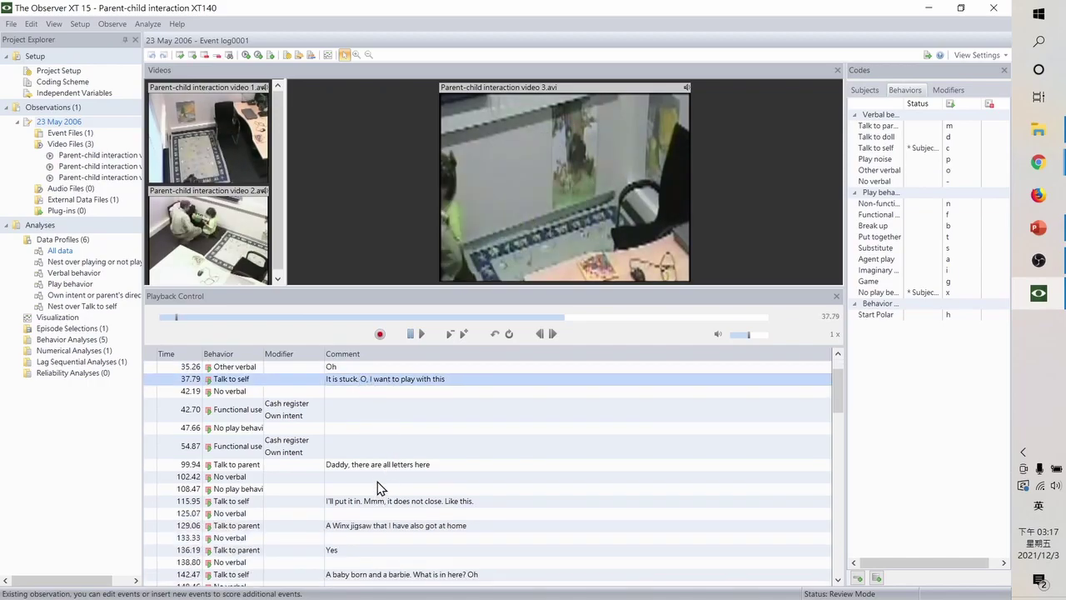
{"action": "left_click", "coordinate": [379, 468]}
{"action": "scroll", "coordinate": [379, 471], "scroll_direction": "down", "scroll_amount": 2}
{"action": "left_click", "coordinate": [379, 454]}
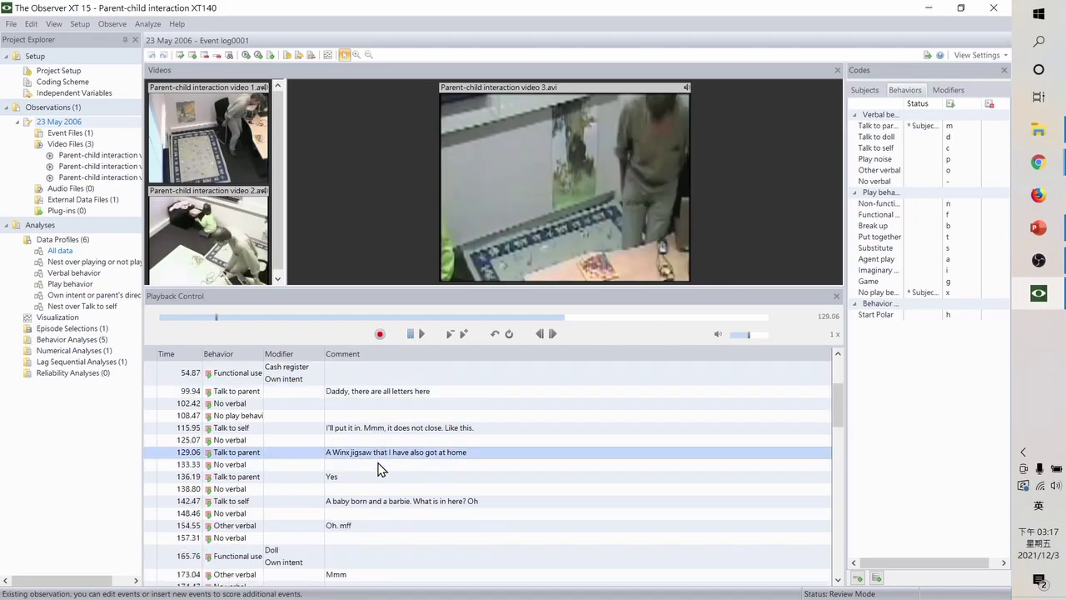
{"action": "left_click", "coordinate": [380, 477]}
{"action": "left_click", "coordinate": [379, 502]}
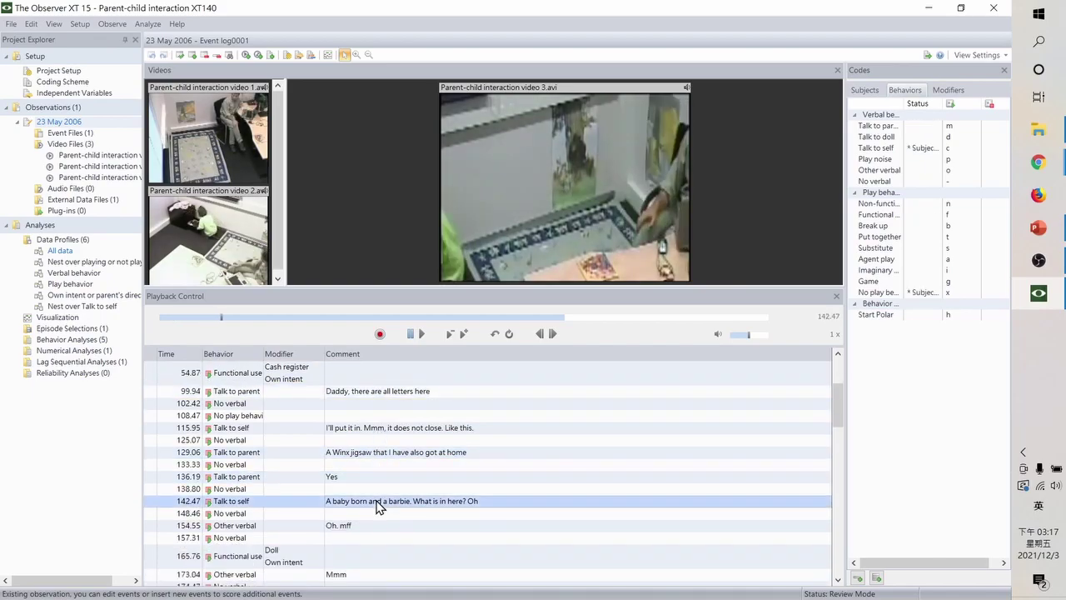
{"action": "left_click", "coordinate": [378, 514]}
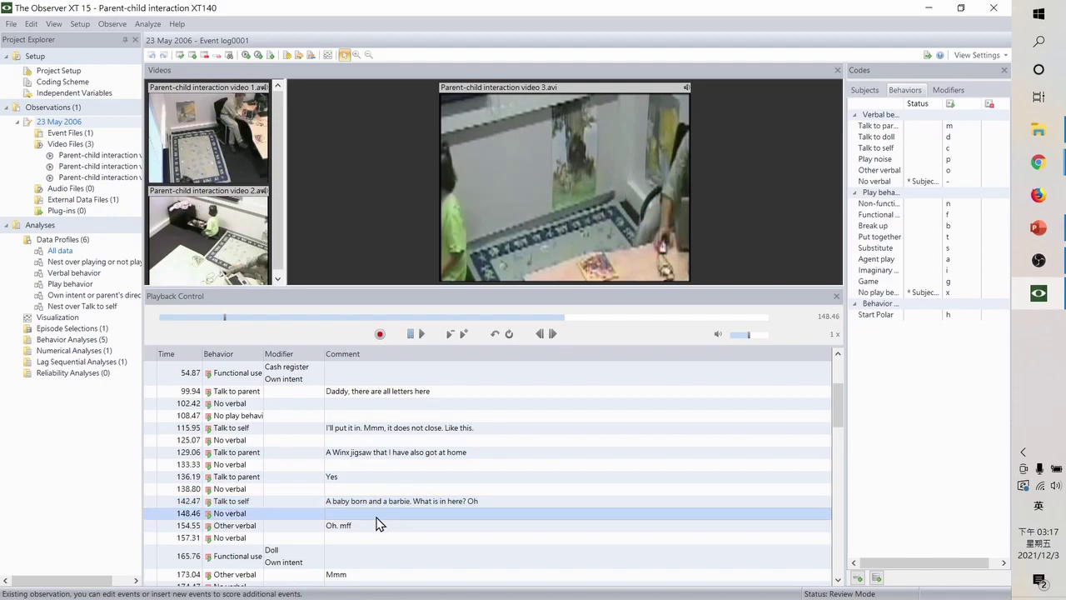
{"action": "left_click", "coordinate": [378, 538]}
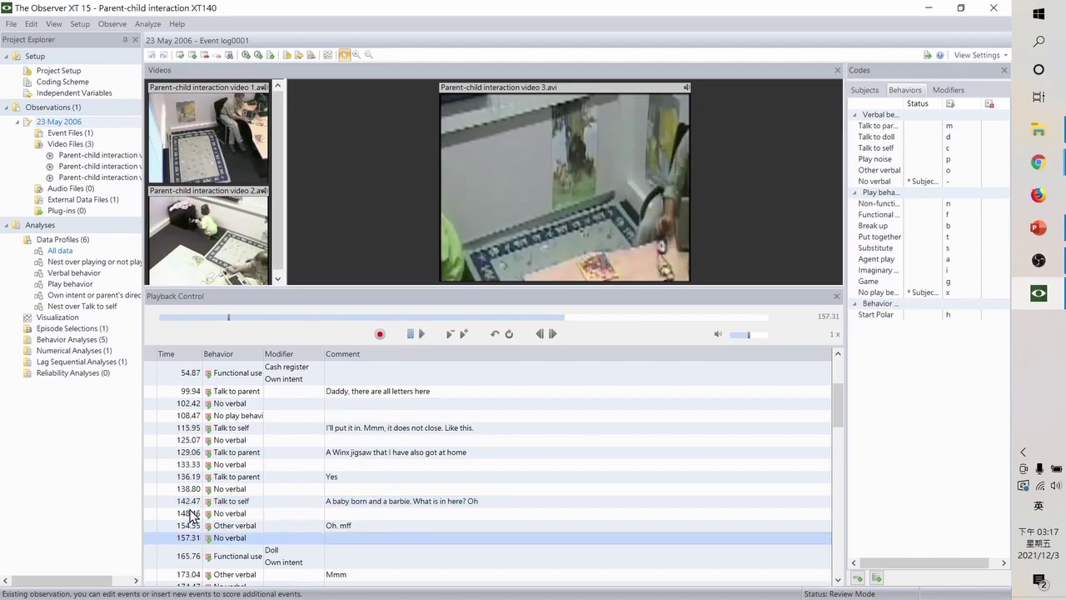
- Review the remaining scored events down to the Stop event of the log
{"action": "scroll", "coordinate": [249, 483], "scroll_direction": "down", "scroll_amount": 6}
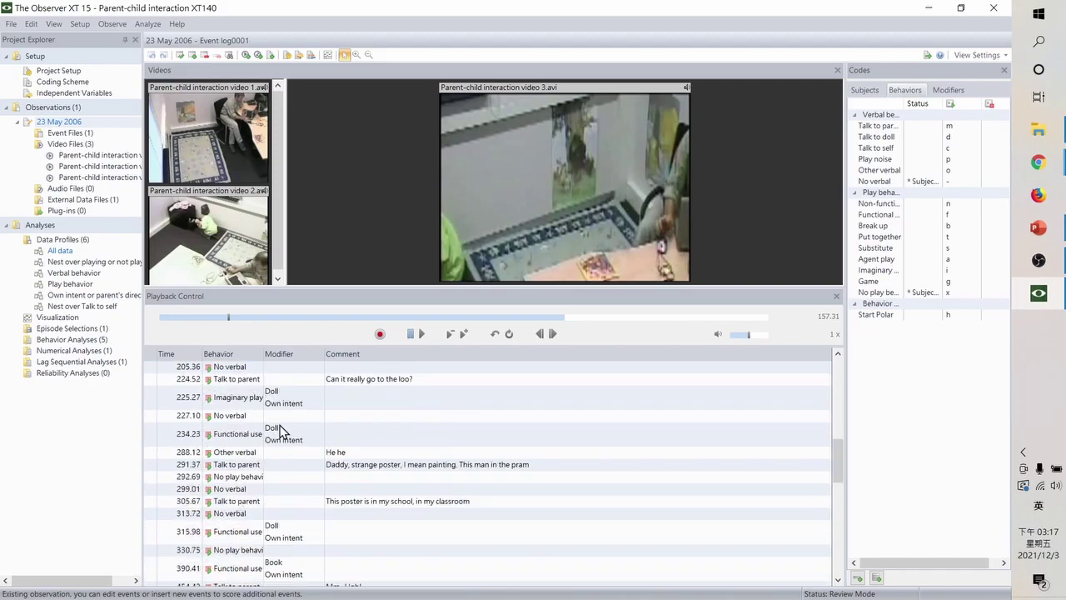
{"action": "scroll", "coordinate": [314, 477], "scroll_direction": "down", "scroll_amount": 10}
{"action": "scroll", "coordinate": [314, 477], "scroll_direction": "down", "scroll_amount": 3}
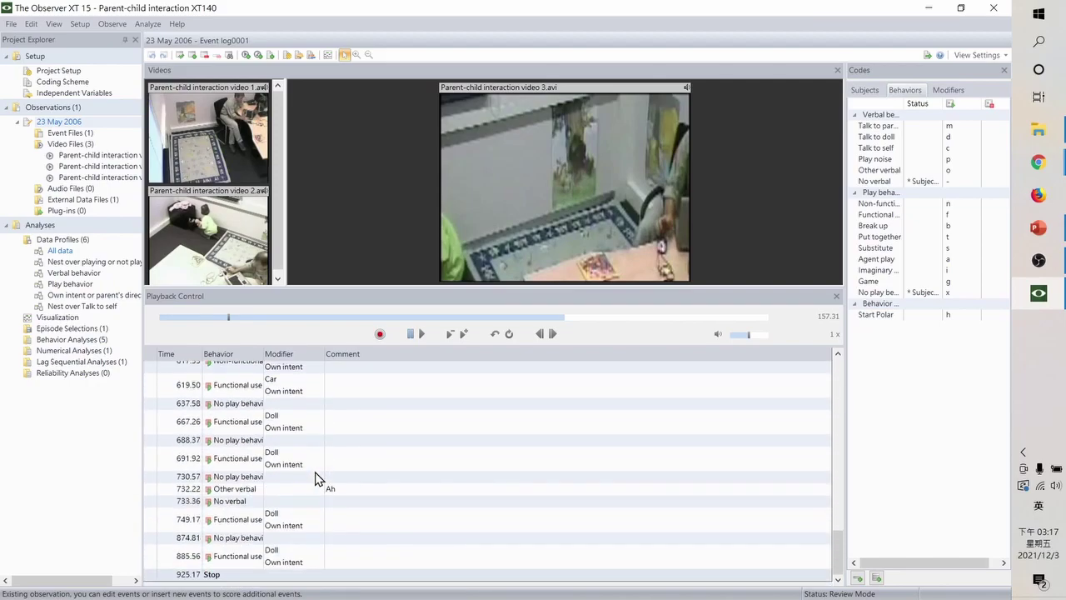
- Open the All data profile among the project's analysis data profiles
{"action": "left_click", "coordinate": [34, 230]}
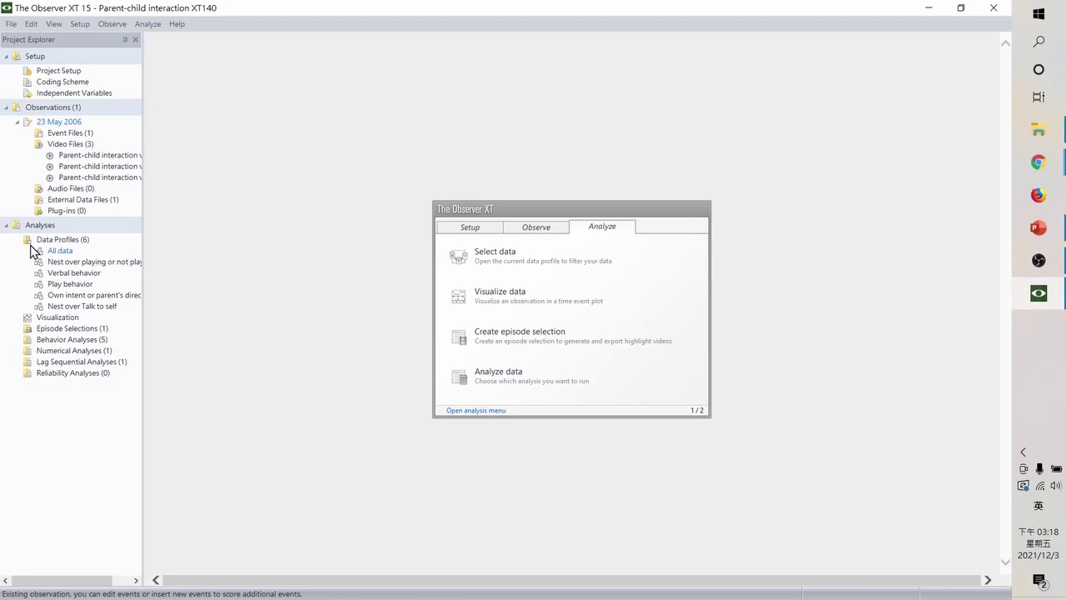
{"action": "double_click", "coordinate": [32, 243]}
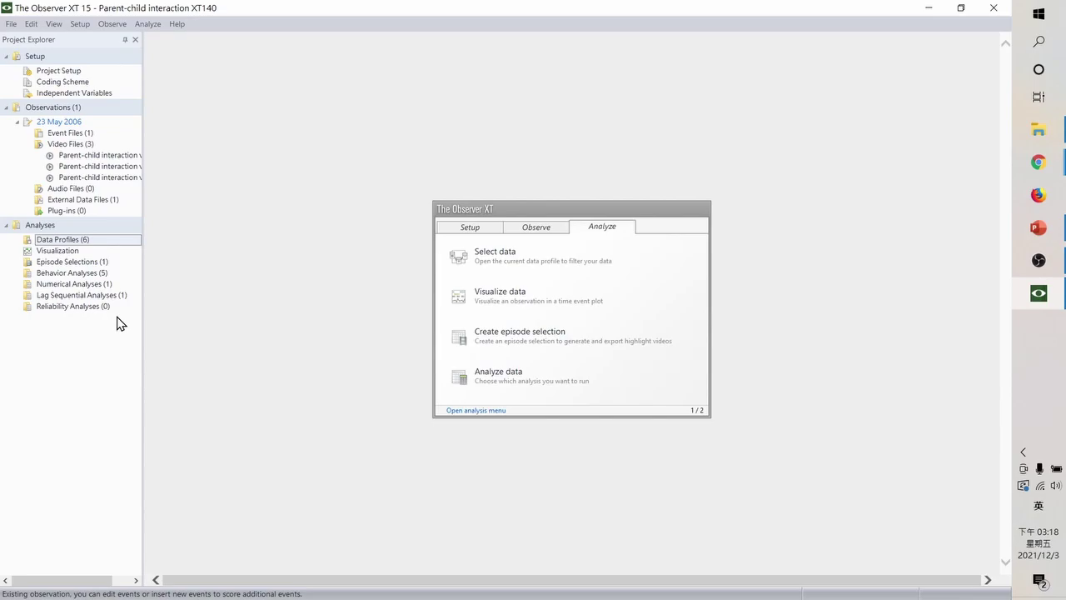
{"action": "double_click", "coordinate": [71, 240]}
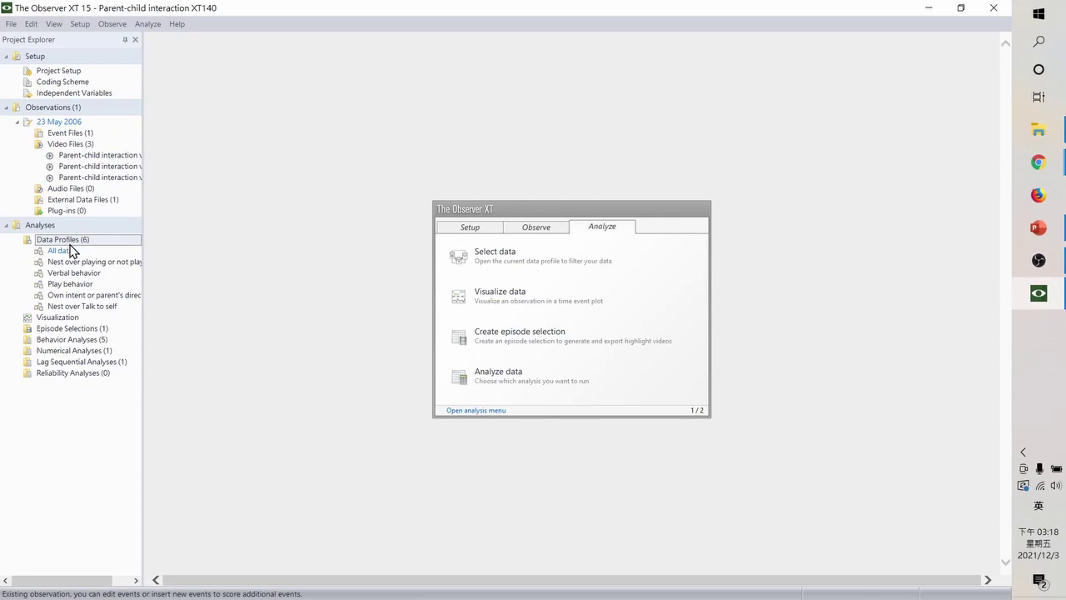
{"action": "double_click", "coordinate": [74, 250]}
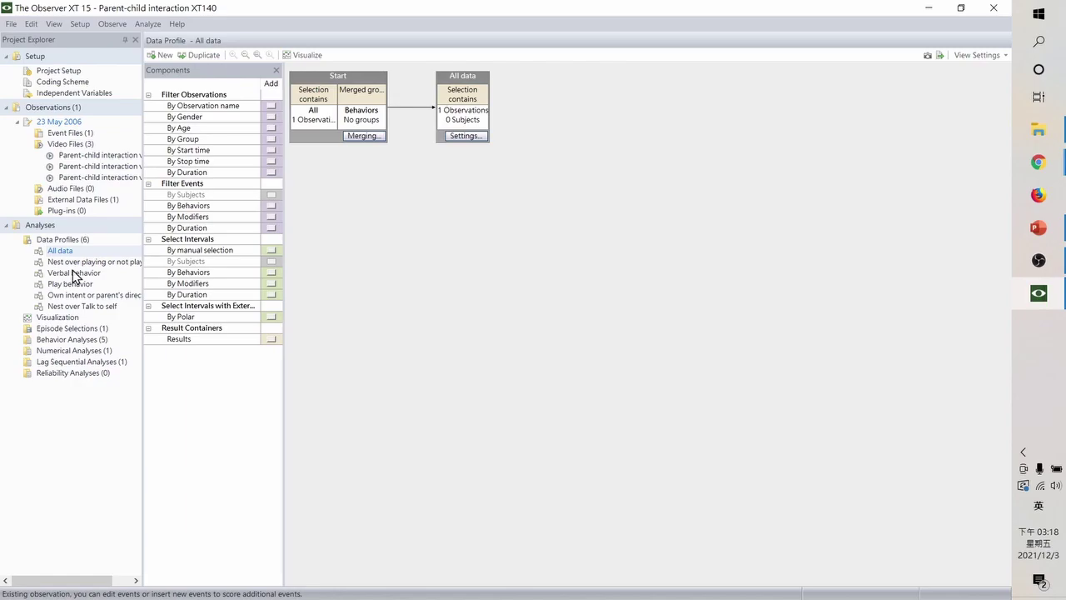
- Open the visualization of observation 23 May 2006 and dock its videos above the playback control at a reduced height
{"action": "double_click", "coordinate": [56, 317]}
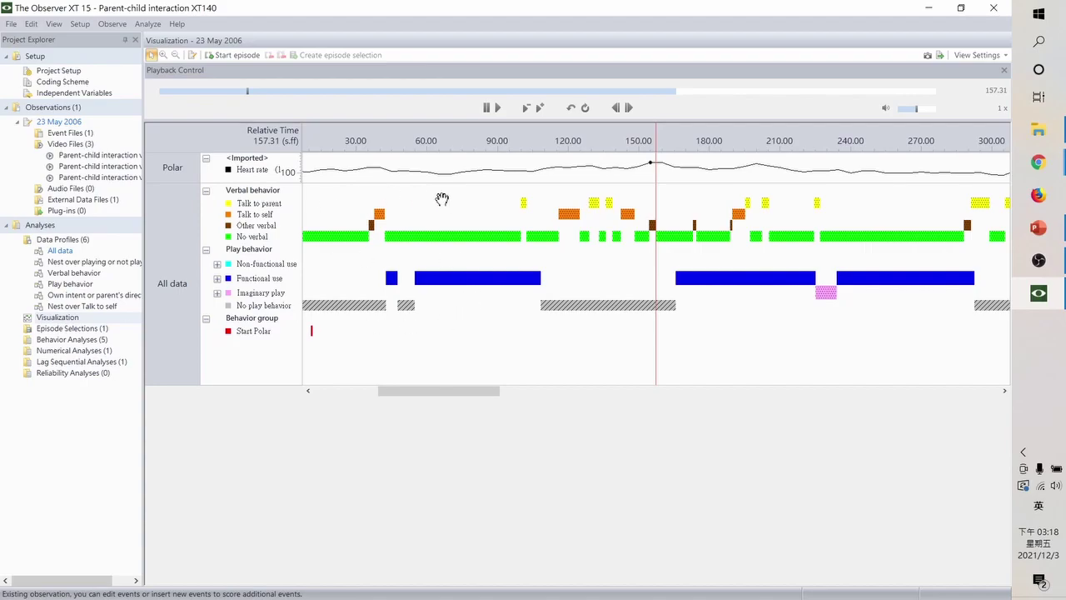
{"action": "mouse_move", "coordinate": [400, 402]}
{"action": "left_mouse_down"}
{"action": "mouse_move", "coordinate": [333, 397]}
{"action": "mouse_move", "coordinate": [395, 393]}
{"action": "left_mouse_up"}
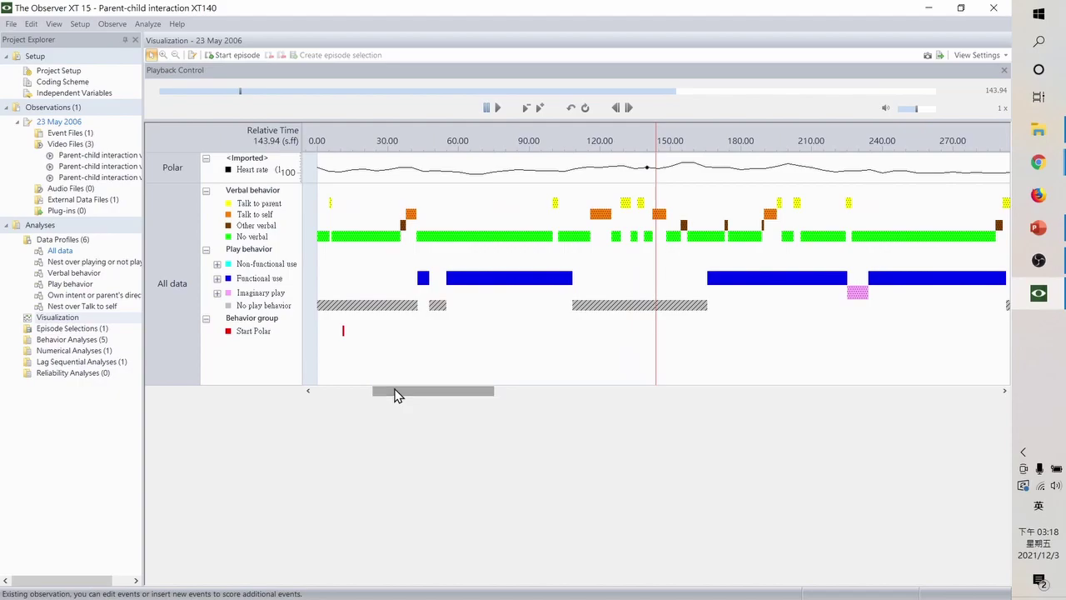
{"action": "left_click", "coordinate": [976, 55]}
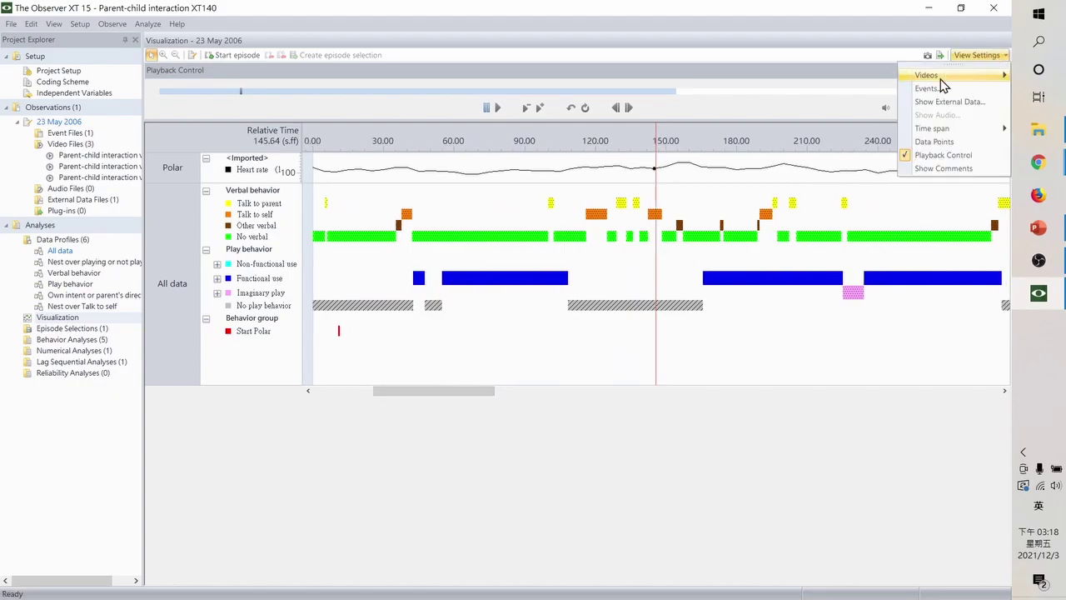
{"action": "mouse_move", "coordinate": [939, 78]}
{"action": "left_click", "coordinate": [820, 79]}
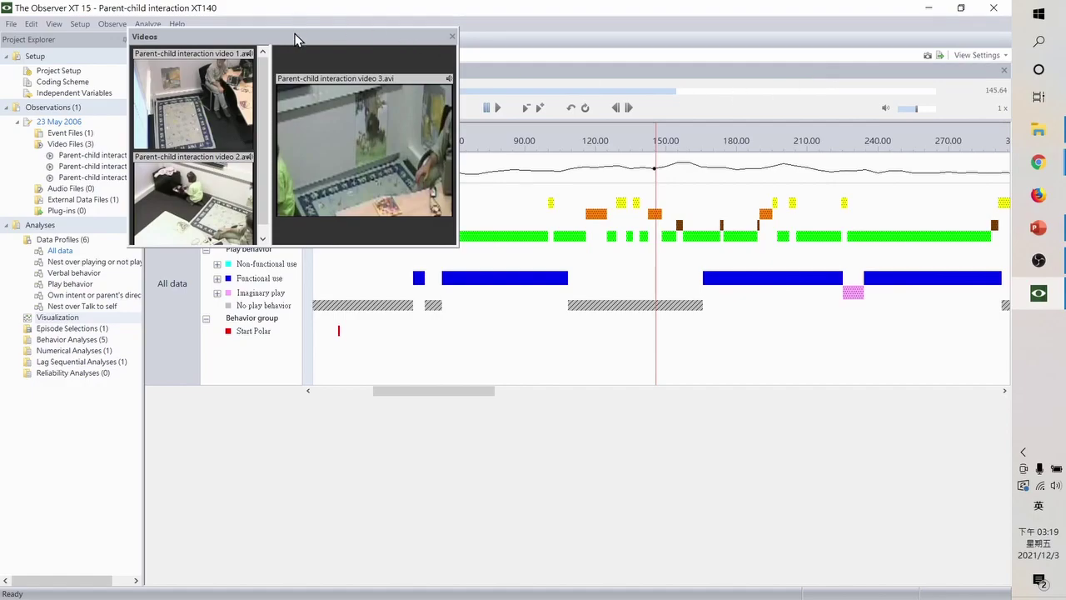
{"action": "left_click_drag", "start_coordinate": [296, 39], "coordinate": [582, 75]}
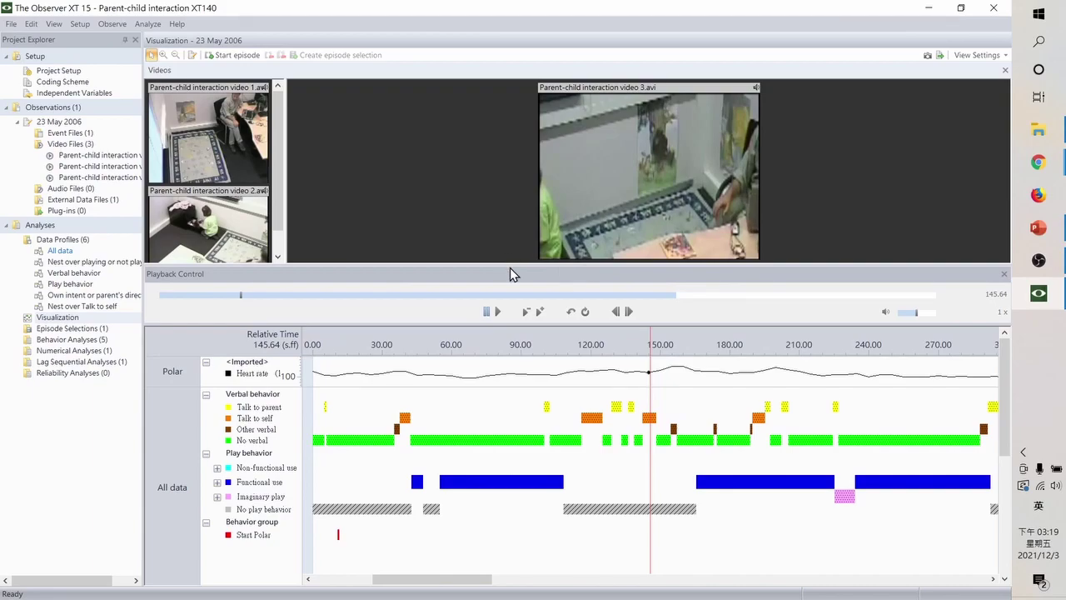
{"action": "left_click_drag", "start_coordinate": [509, 267], "coordinate": [507, 243]}
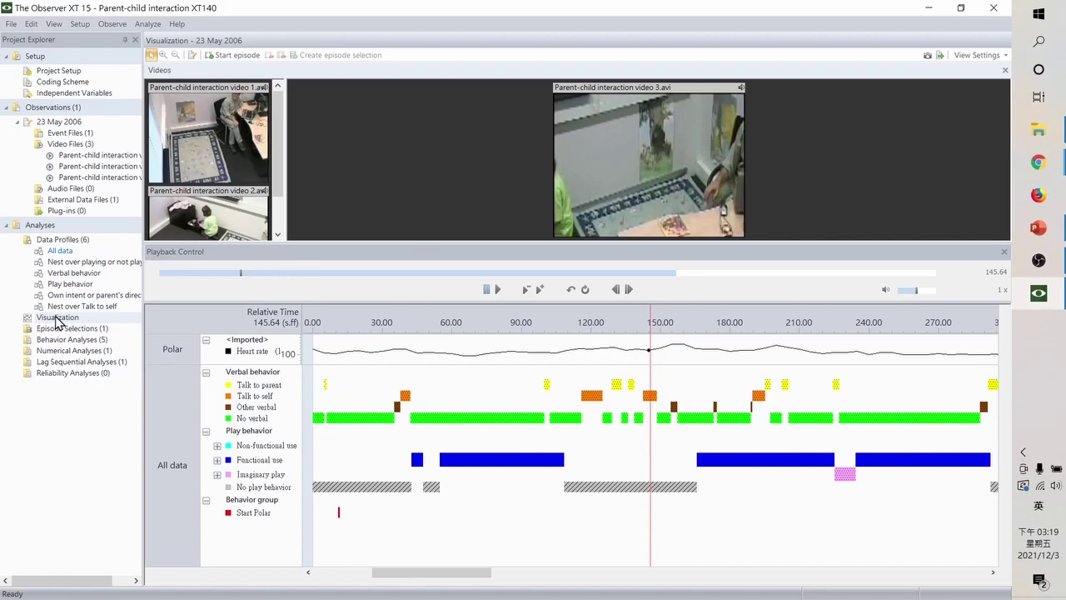
- Compare the All data profile with its visualization, playing observation 23 May 2006 briefly to follow the coded events on the timeline
{"action": "left_click", "coordinate": [54, 254]}
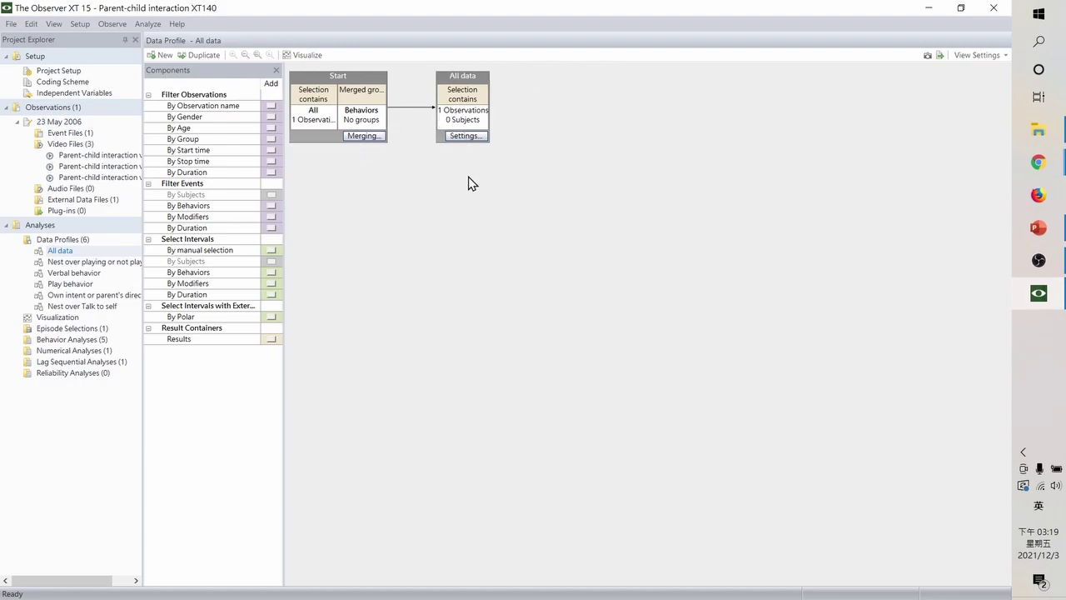
{"action": "left_click", "coordinate": [53, 317]}
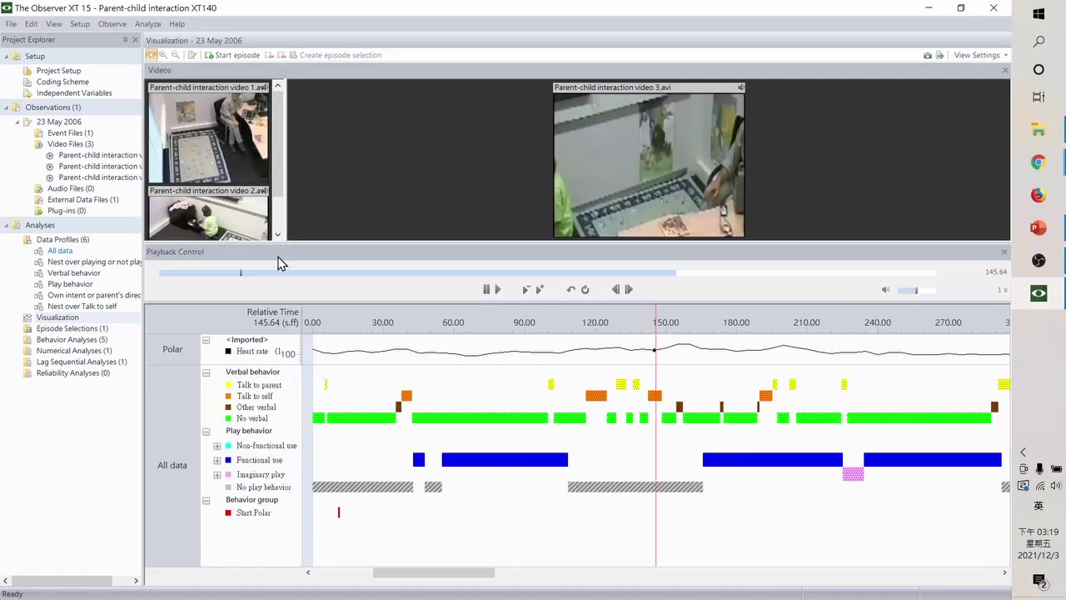
{"action": "left_click", "coordinate": [497, 288]}
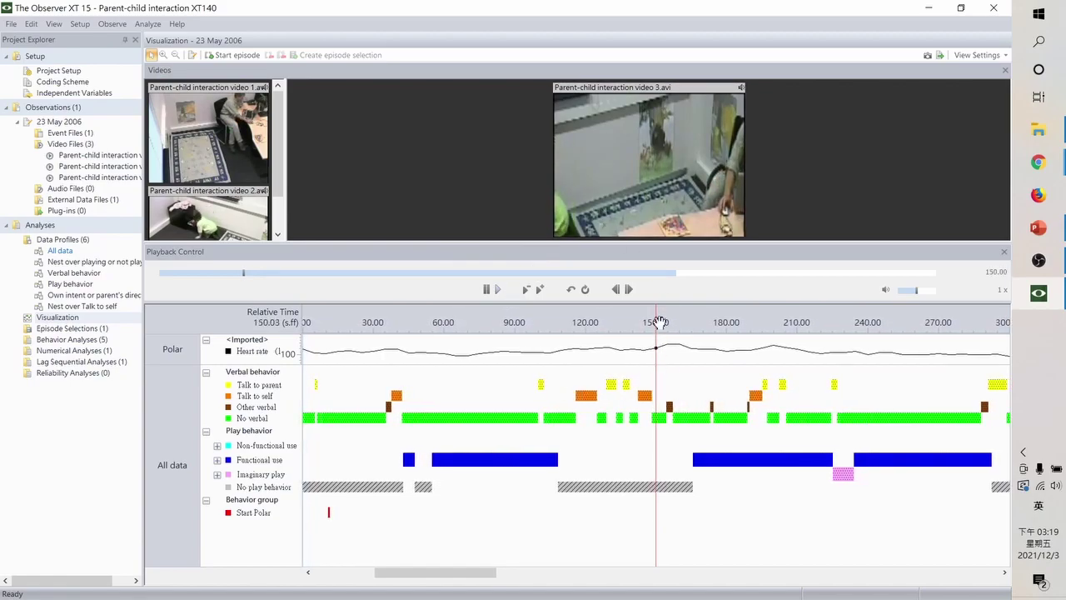
{"action": "left_click", "coordinate": [487, 289]}
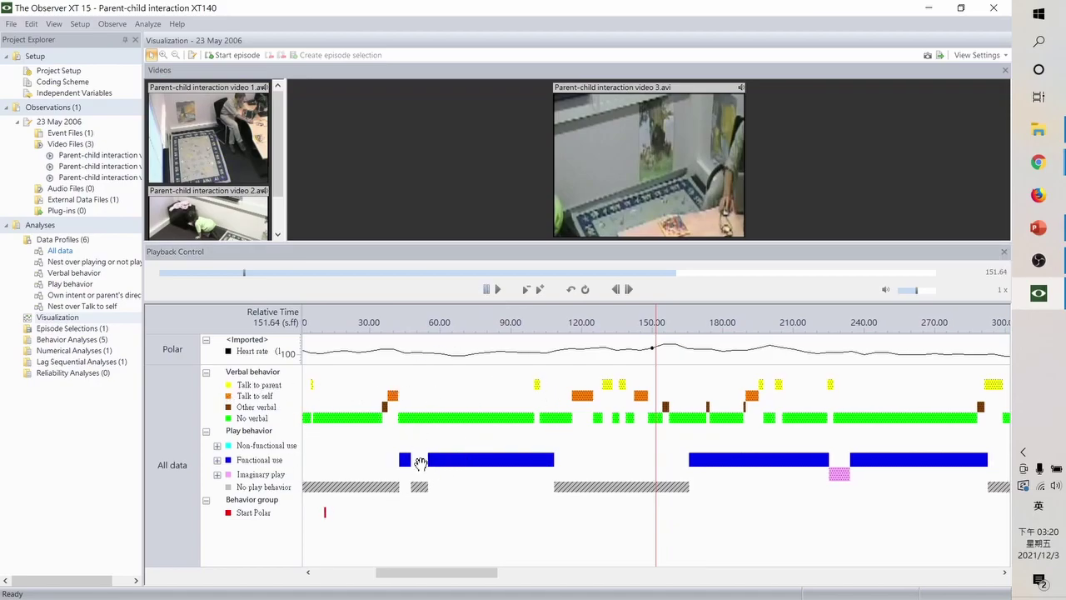
{"action": "mouse_move", "coordinate": [464, 581]}
{"action": "left_mouse_down"}
{"action": "mouse_move", "coordinate": [428, 578]}
{"action": "mouse_move", "coordinate": [468, 576]}
{"action": "left_mouse_up"}
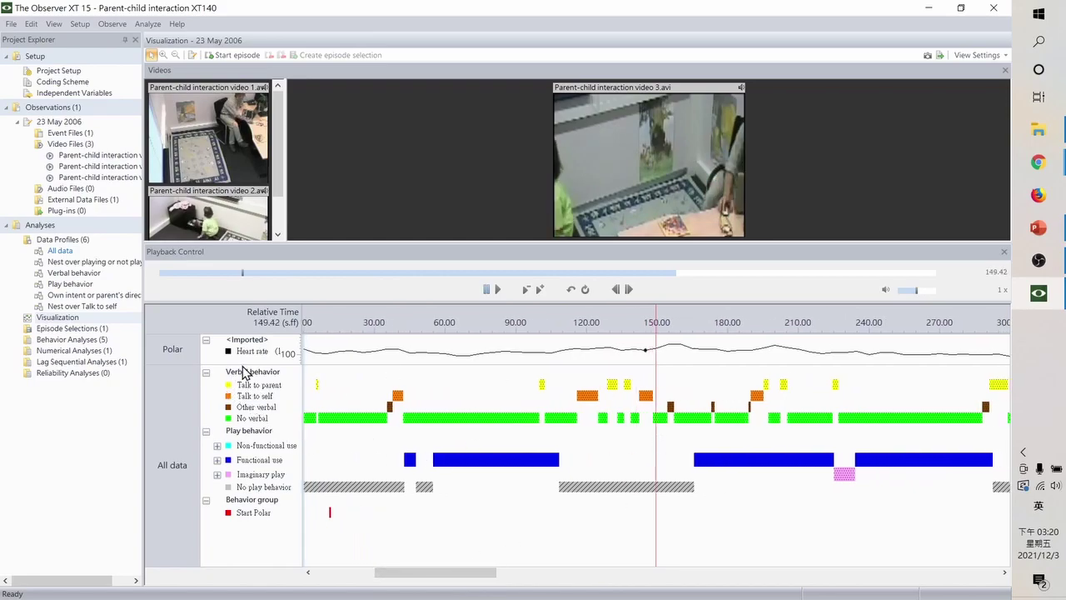
- Expand the modifiers of Imaginary play, Functional use and Non-functional use in the visualization and inspect them along the timeline
{"action": "left_click", "coordinate": [217, 474]}
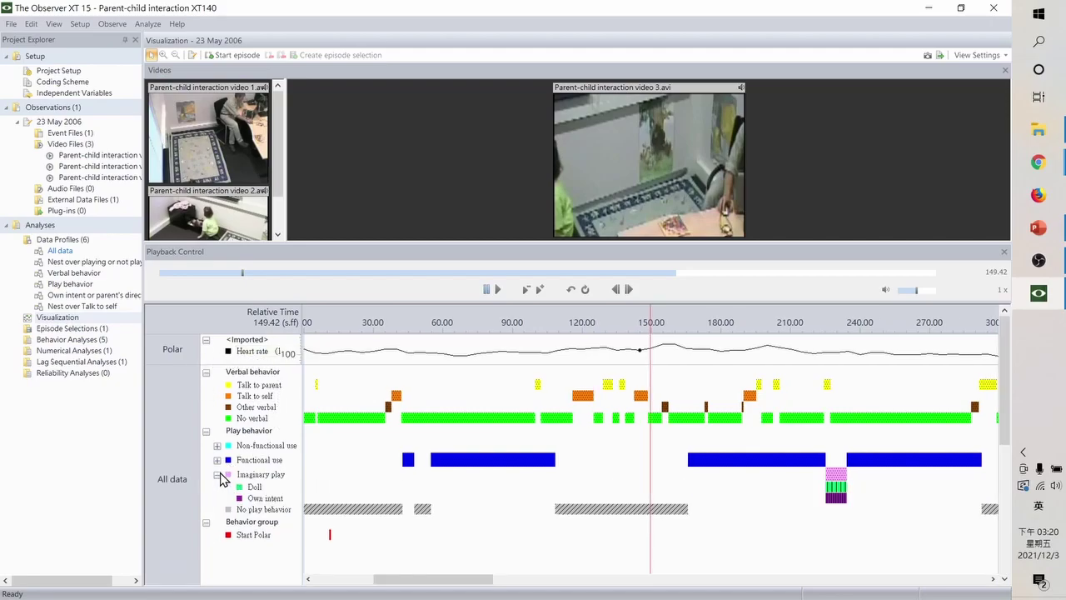
{"action": "left_click", "coordinate": [217, 460]}
{"action": "left_click", "coordinate": [217, 447]}
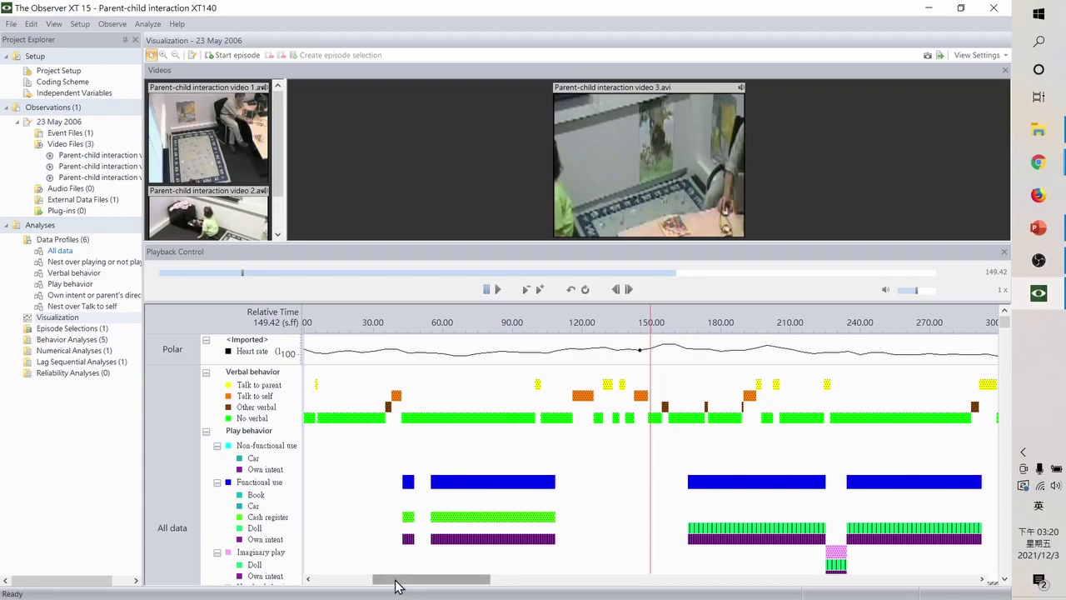
{"action": "mouse_move", "coordinate": [411, 582]}
{"action": "left_mouse_down"}
{"action": "mouse_move", "coordinate": [711, 583]}
{"action": "mouse_move", "coordinate": [380, 591]}
{"action": "mouse_move", "coordinate": [402, 591]}
{"action": "left_mouse_up"}
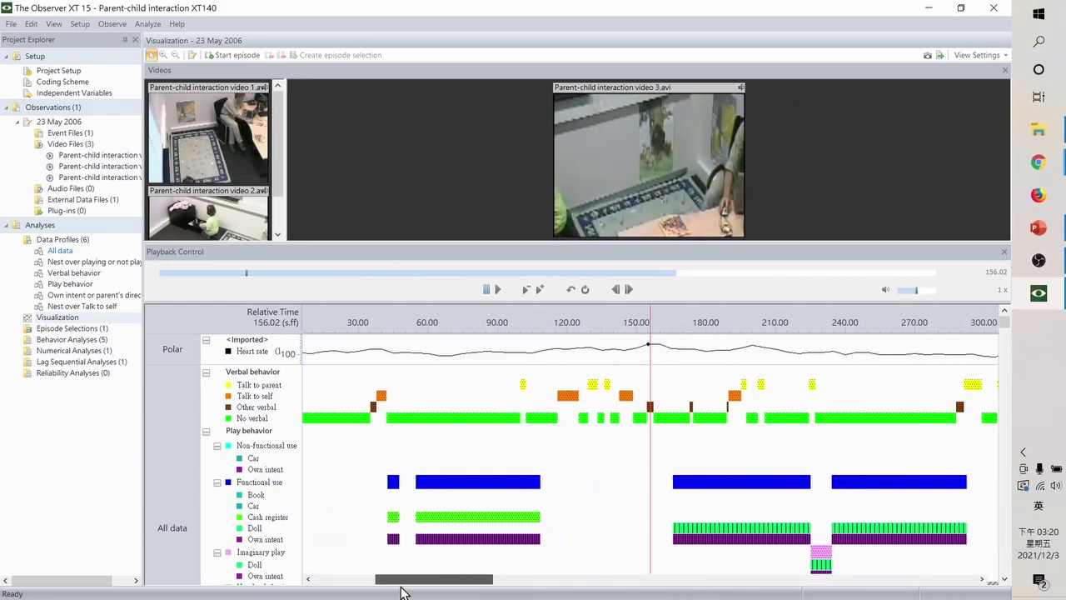
- Review the data profiles Nest over playing or not playing and Verbal behavior, including the latter's behavior filter
{"action": "double_click", "coordinate": [50, 240]}
{"action": "double_click", "coordinate": [62, 241]}
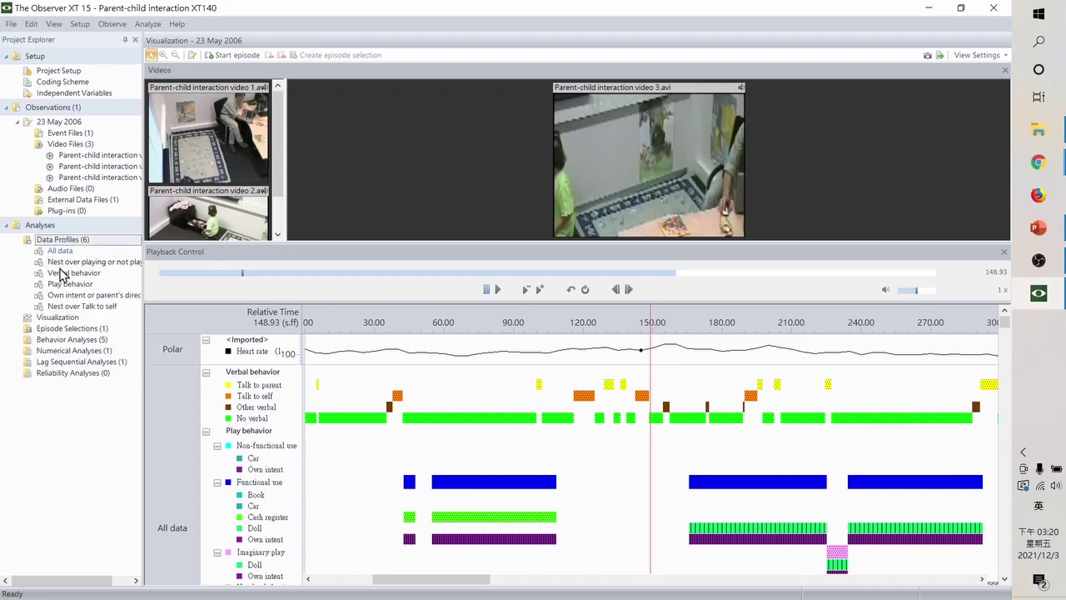
{"action": "left_click", "coordinate": [62, 261]}
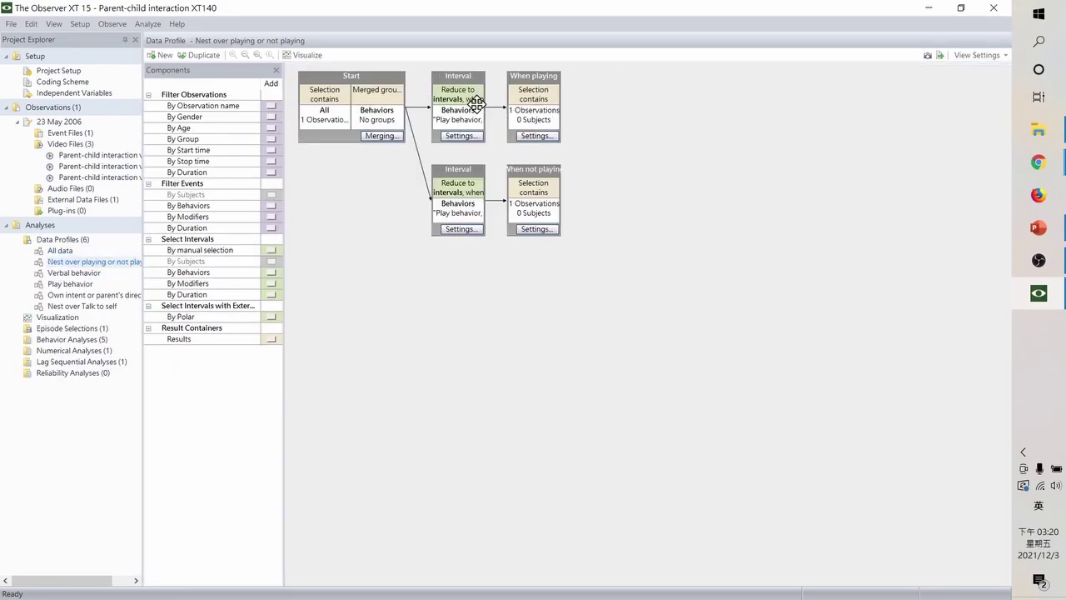
{"action": "left_click", "coordinate": [90, 263]}
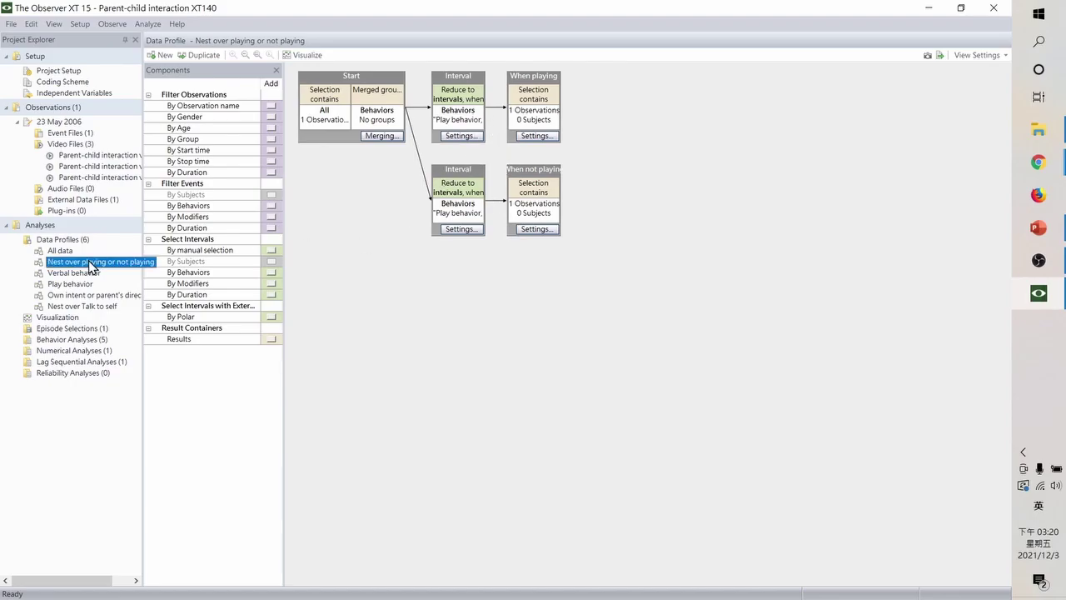
{"action": "left_click", "coordinate": [79, 273]}
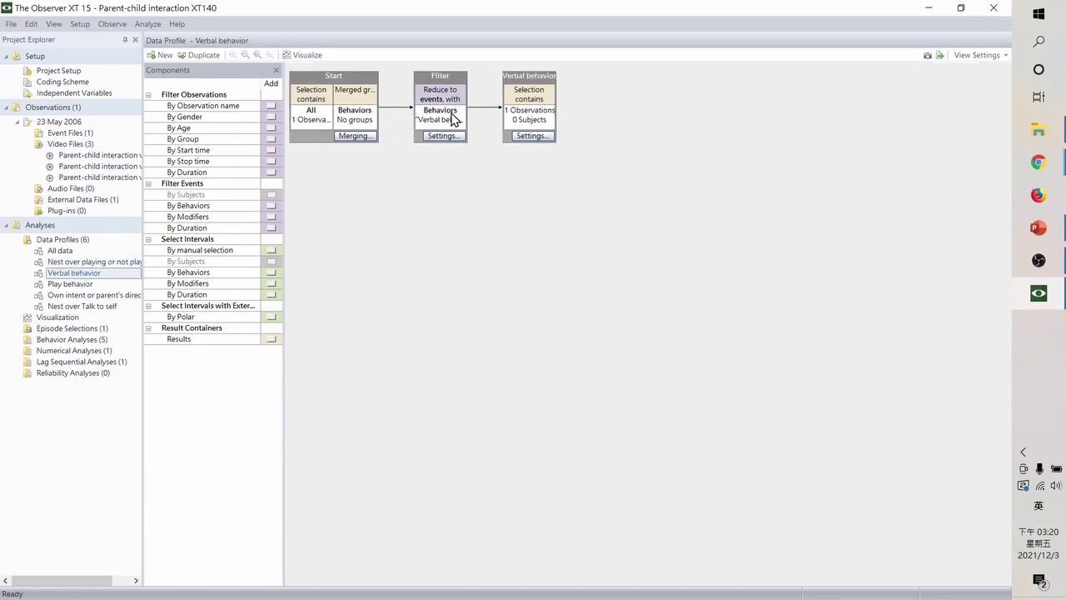
{"action": "left_click", "coordinate": [453, 100]}
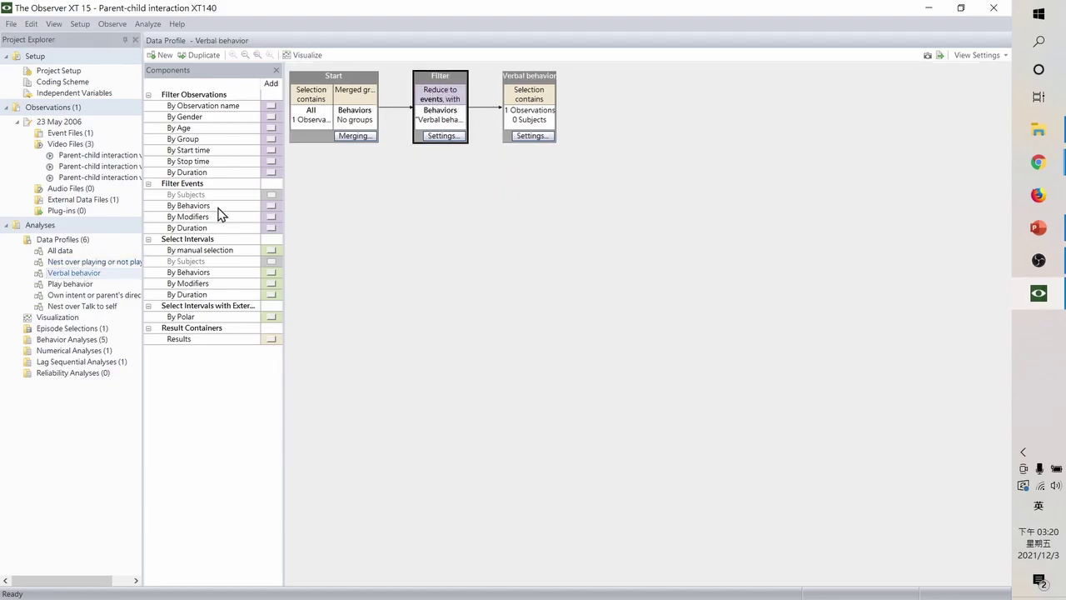
- Start a behavior event filter in the All data profile and deselect every behavior group in it
{"action": "left_click", "coordinate": [60, 251]}
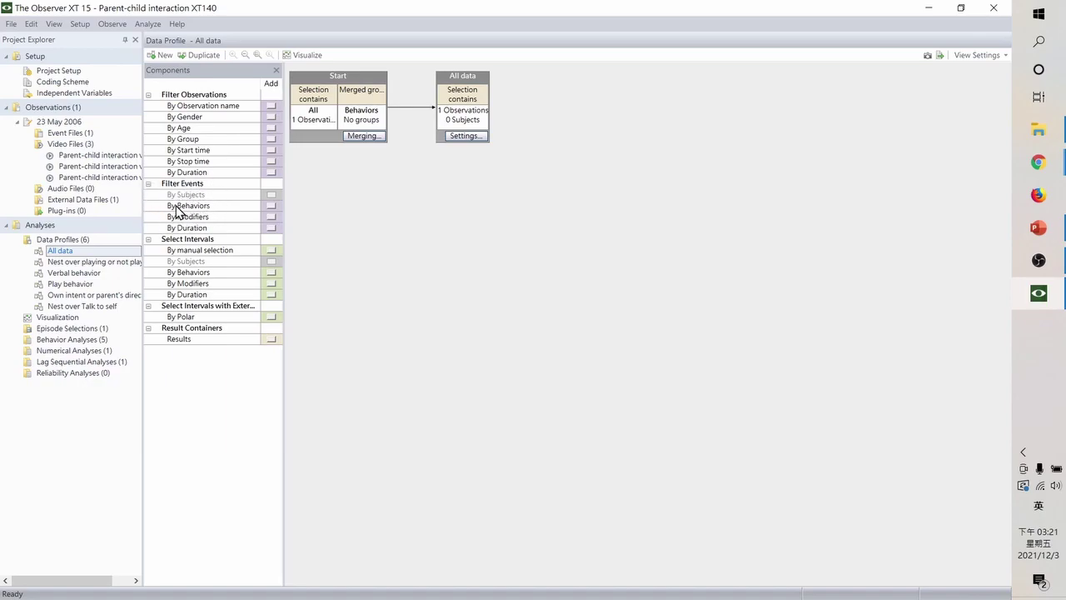
{"action": "left_click", "coordinate": [271, 205]}
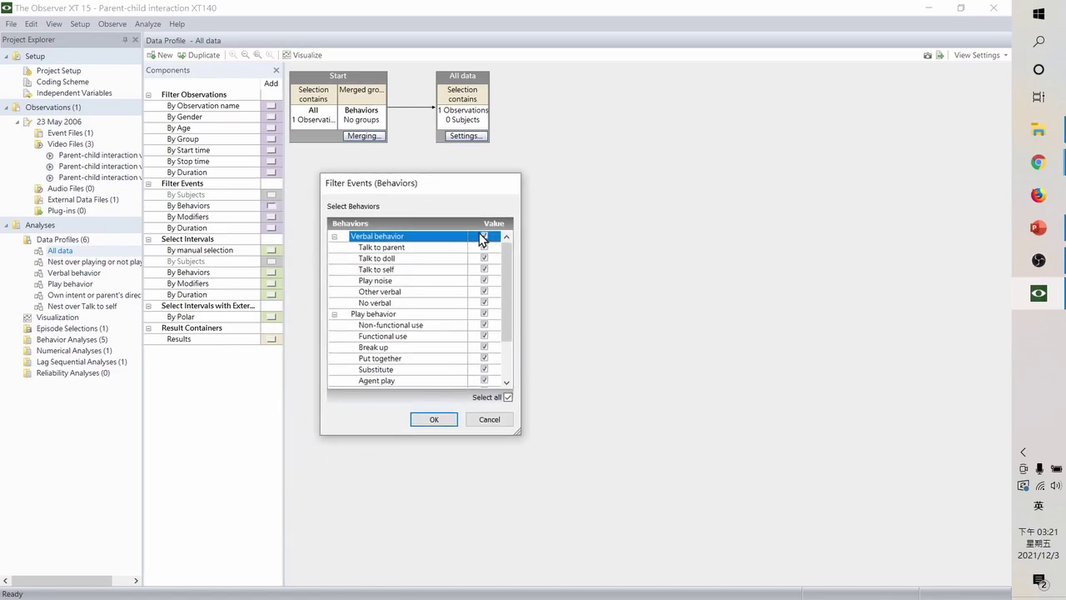
{"action": "left_click", "coordinate": [483, 236]}
{"action": "left_click", "coordinate": [484, 313]}
{"action": "scroll", "coordinate": [508, 333], "scroll_direction": "down", "scroll_amount": 2}
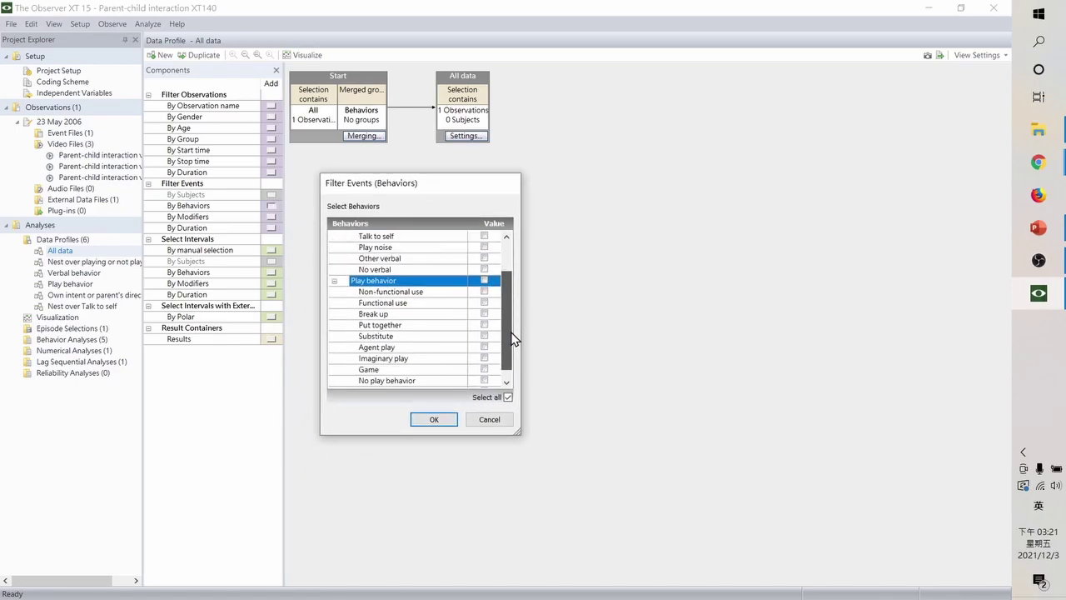
{"action": "scroll", "coordinate": [512, 339], "scroll_direction": "down", "scroll_amount": 1}
{"action": "left_click", "coordinate": [487, 370]}
{"action": "scroll", "coordinate": [435, 350], "scroll_direction": "up", "scroll_amount": 3}
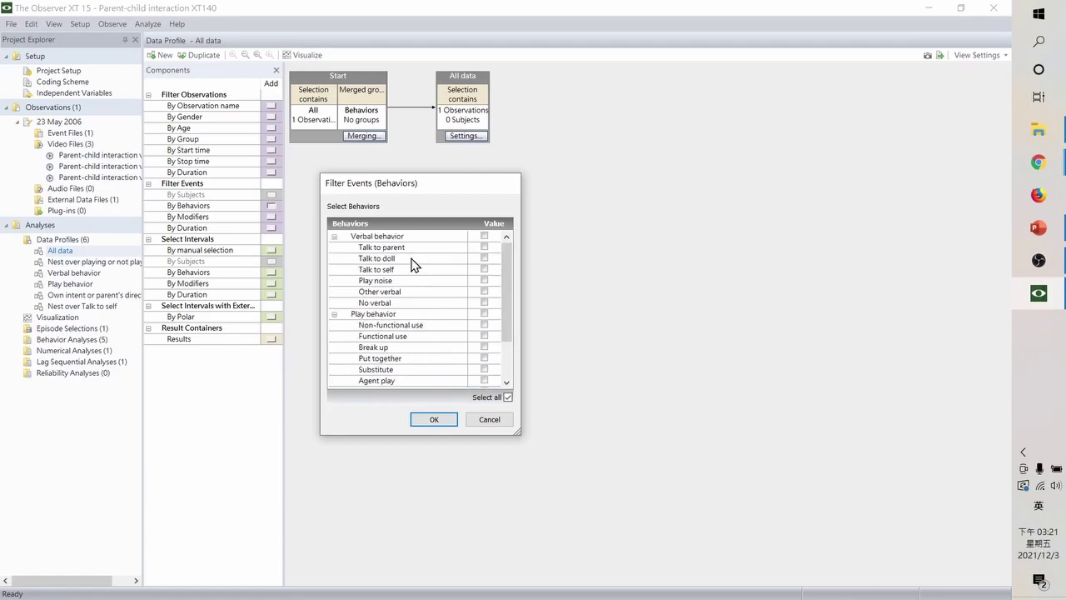
- Add the filter with only Talk to parent, Functional use, Break up, Put together, Substitute and Agent play selected
{"action": "left_click", "coordinate": [484, 247]}
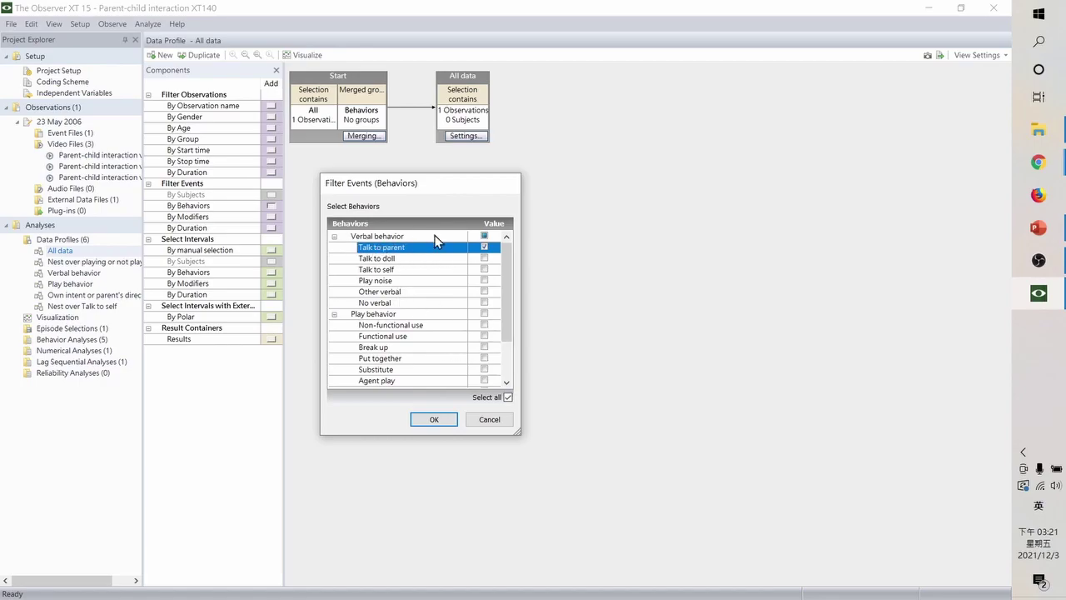
{"action": "left_click", "coordinate": [485, 335]}
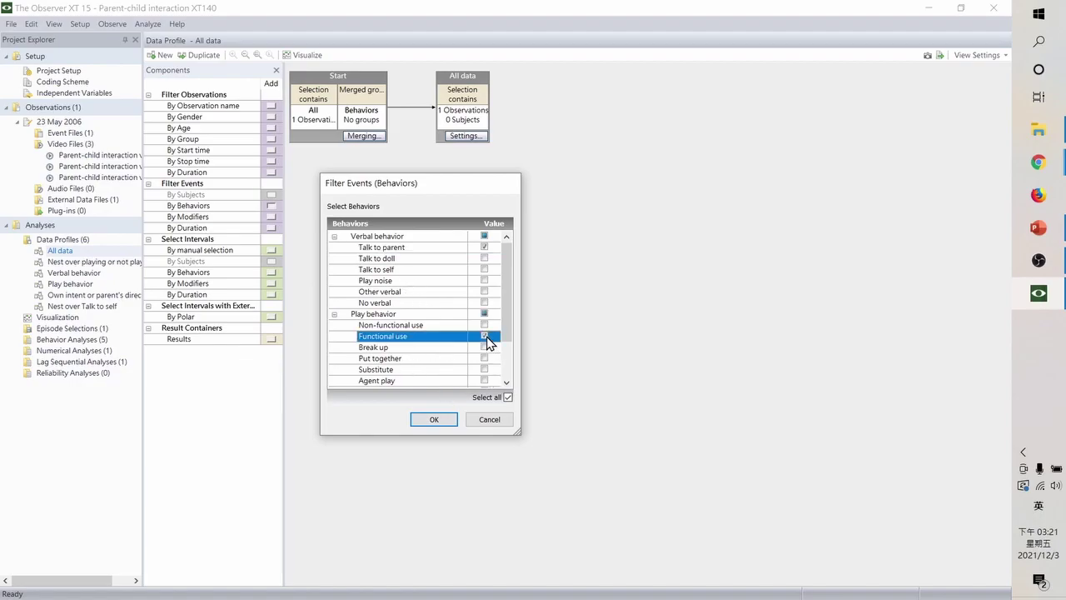
{"action": "left_click", "coordinate": [486, 348]}
{"action": "left_click", "coordinate": [484, 358]}
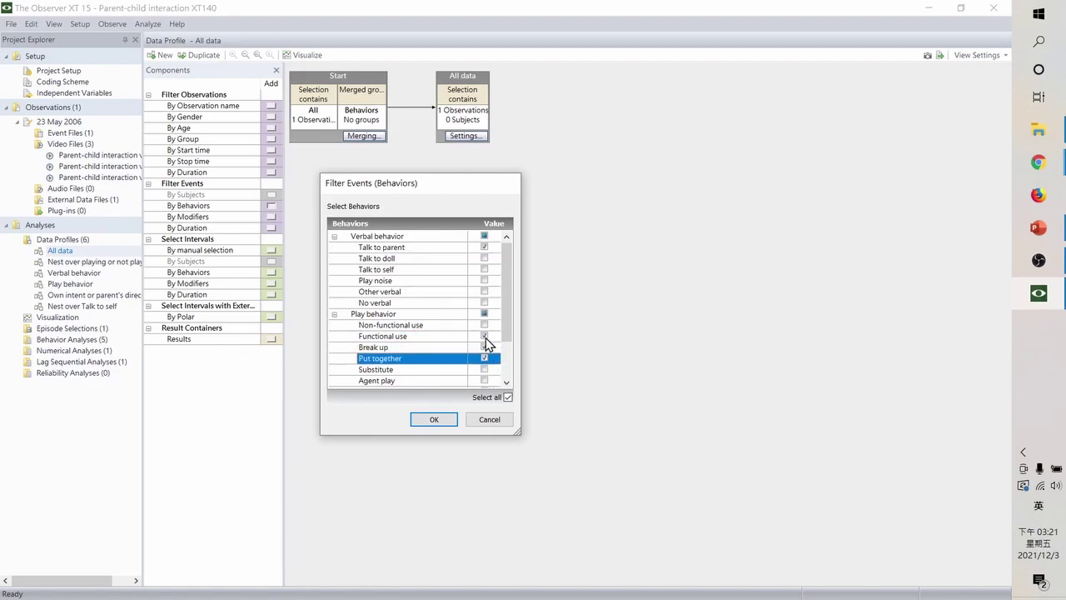
{"action": "left_click", "coordinate": [484, 369]}
{"action": "left_click", "coordinate": [485, 380]}
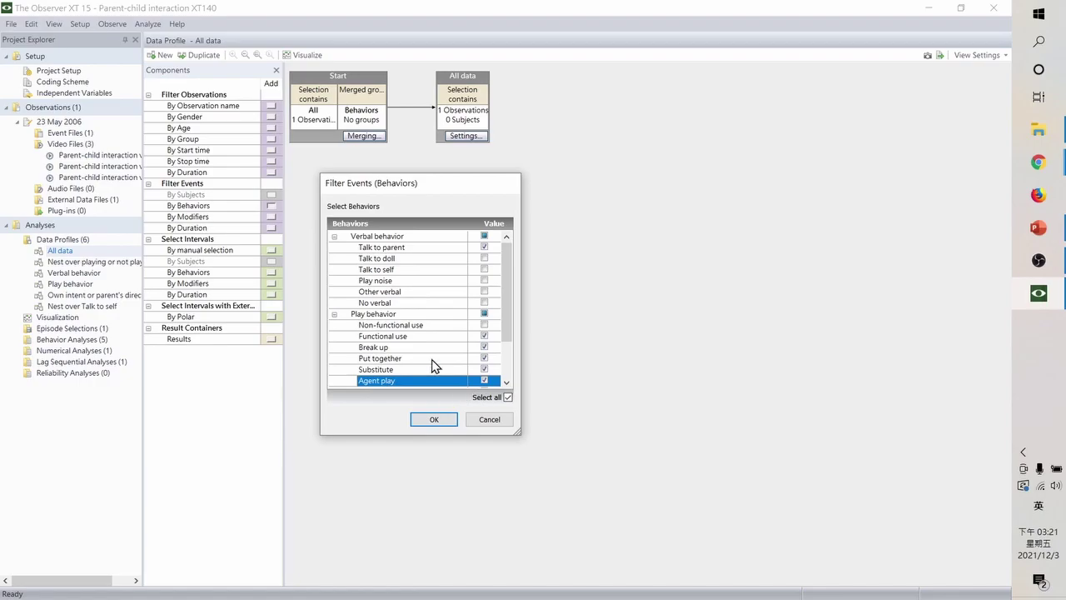
{"action": "left_click", "coordinate": [446, 419]}
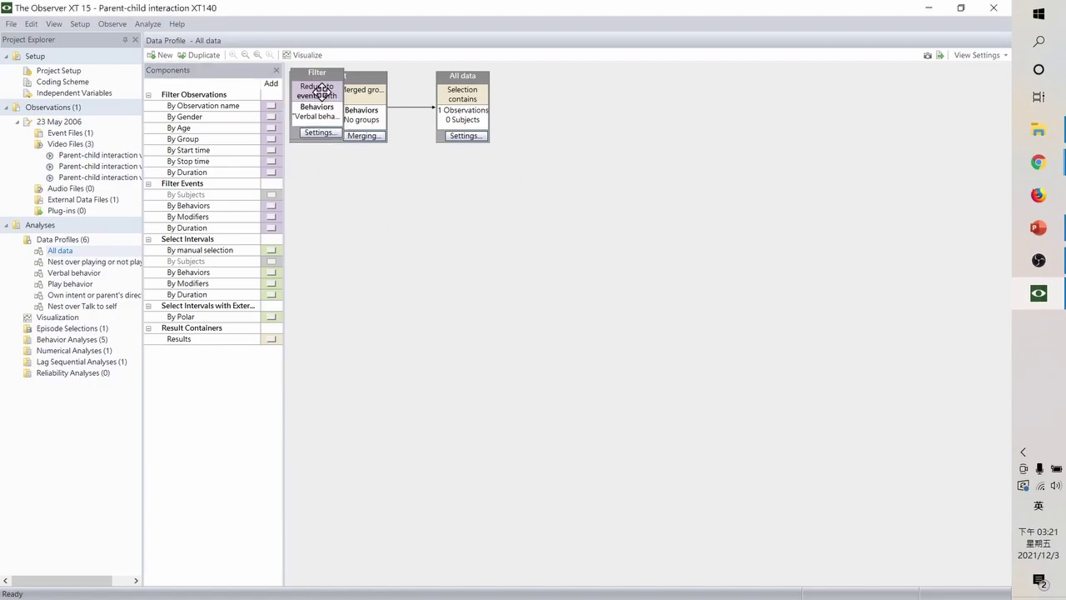
- Insert the new filter into the connection between the Start and All data boxes, spacing the boxes apart
{"action": "left_click_drag", "start_coordinate": [331, 100], "coordinate": [484, 233]}
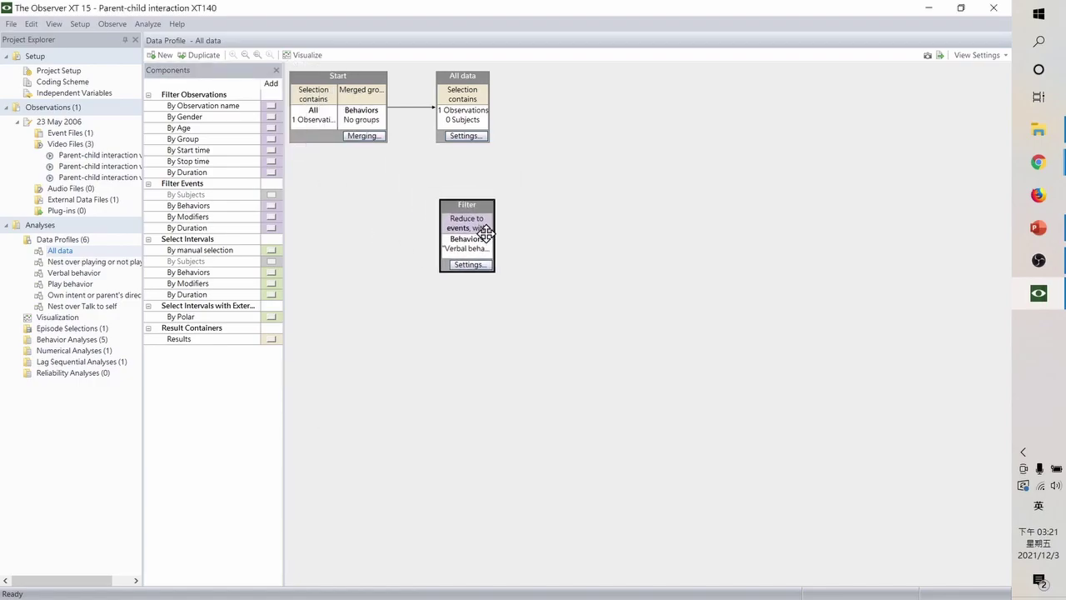
{"action": "left_click", "coordinate": [405, 108]}
{"action": "left_click_drag", "start_coordinate": [494, 253], "coordinate": [657, 116]}
{"action": "left_click_drag", "start_coordinate": [479, 223], "coordinate": [483, 121]}
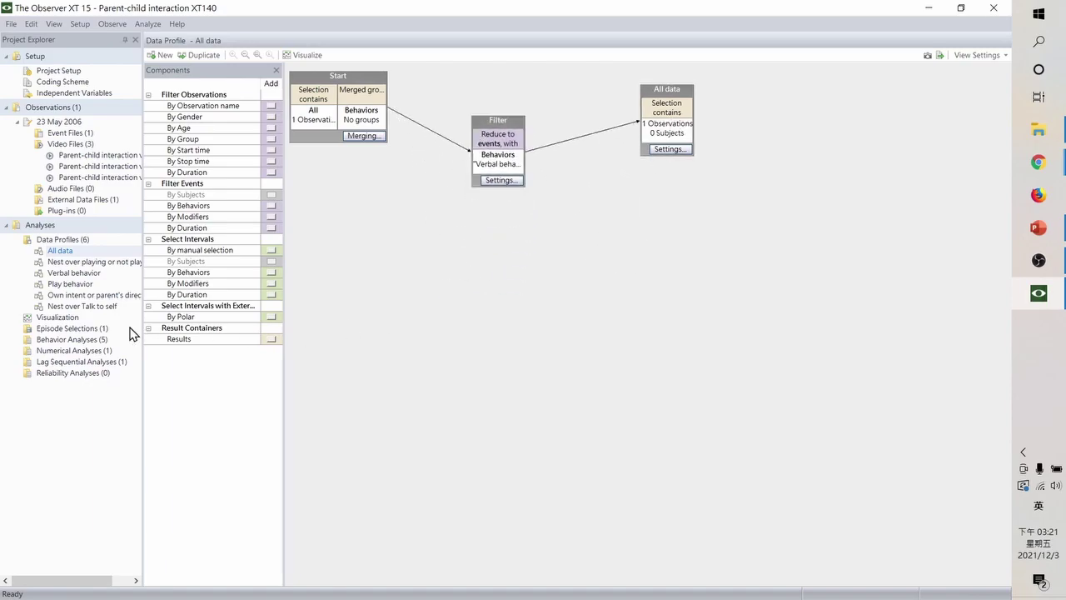
- Check the filtered visualization with Functional use expanded against the behaviors selected in the All data profile's filter
{"action": "left_click", "coordinate": [57, 318]}
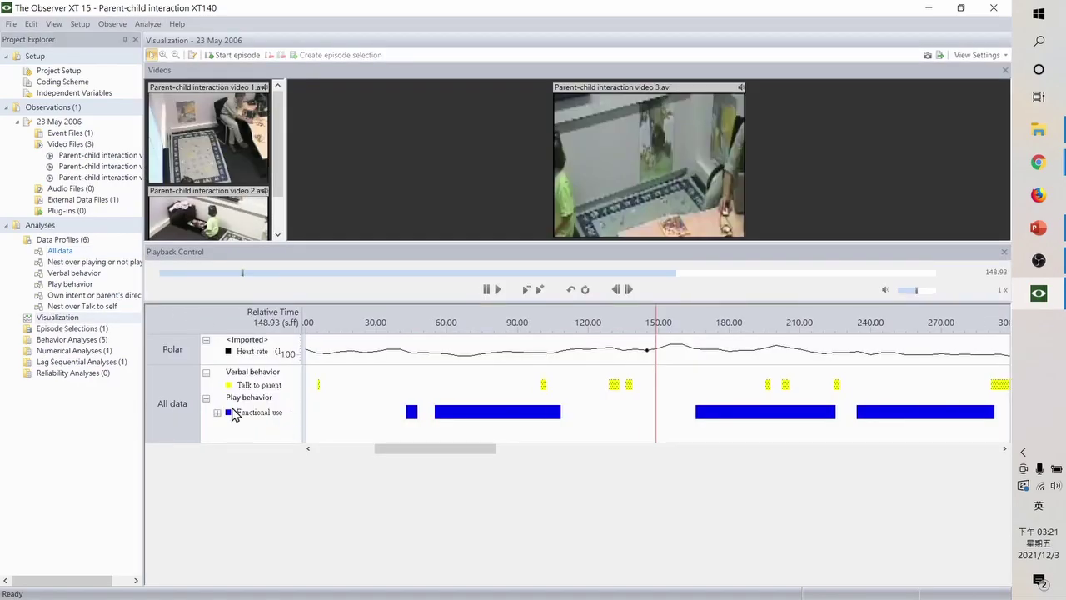
{"action": "left_click", "coordinate": [217, 412]}
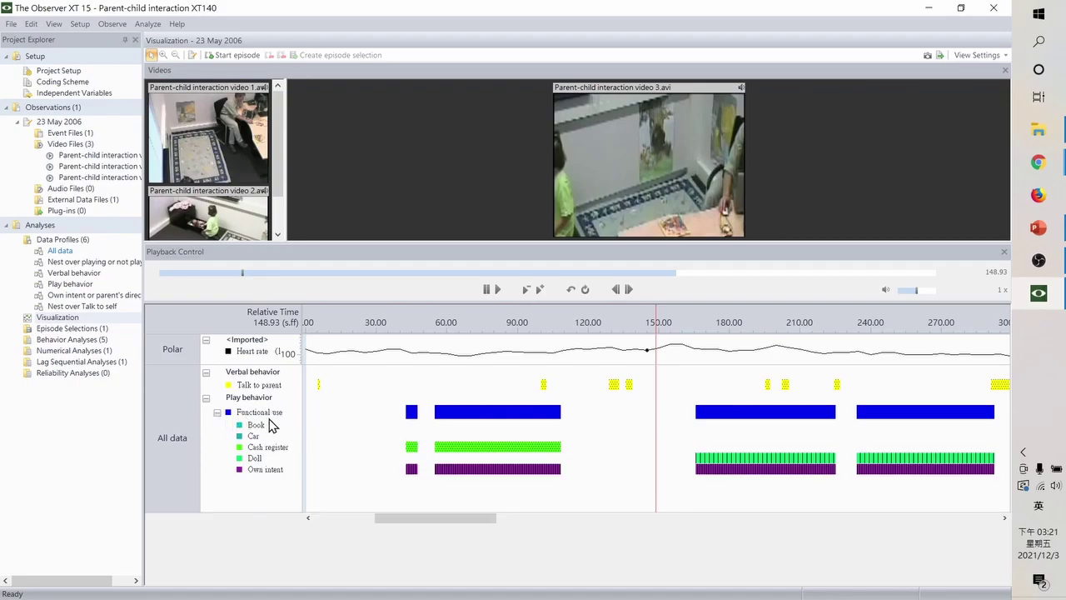
{"action": "left_click", "coordinate": [61, 251]}
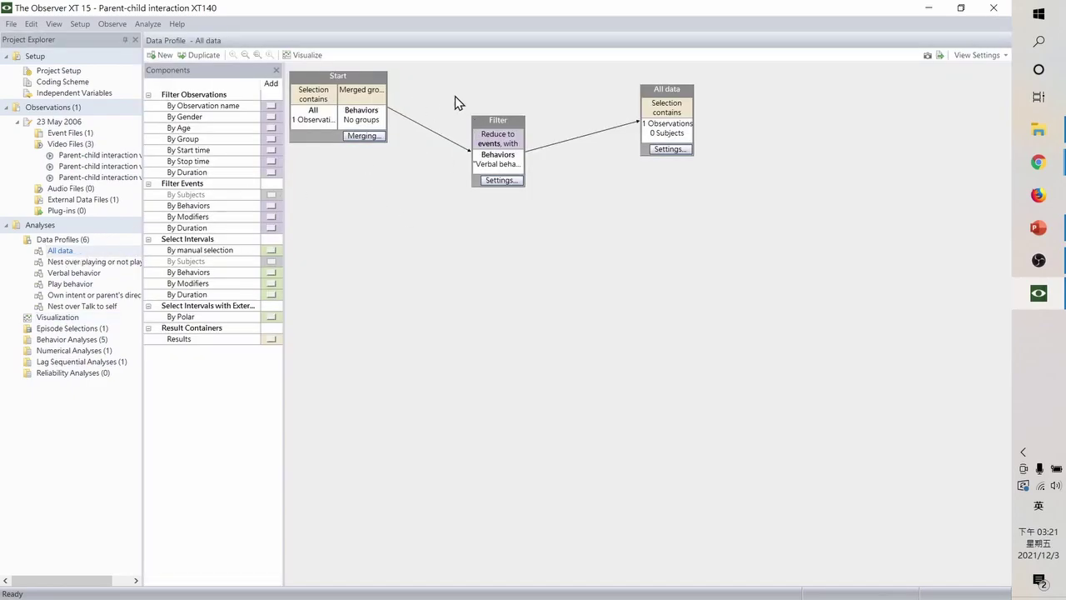
{"action": "left_click", "coordinate": [493, 179]}
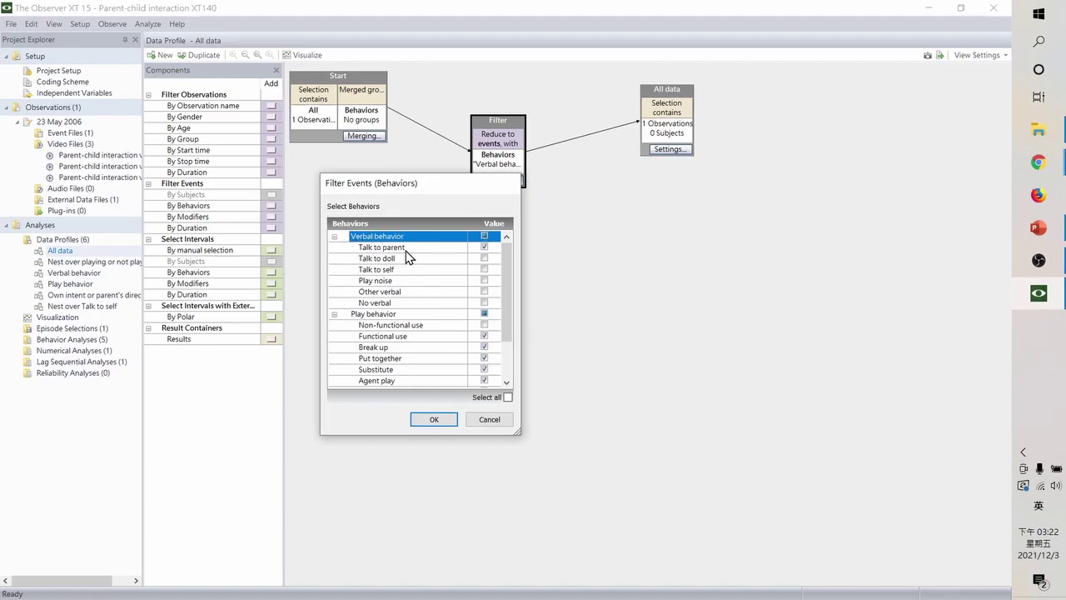
{"action": "scroll", "coordinate": [415, 277], "scroll_direction": "down", "scroll_amount": 1}
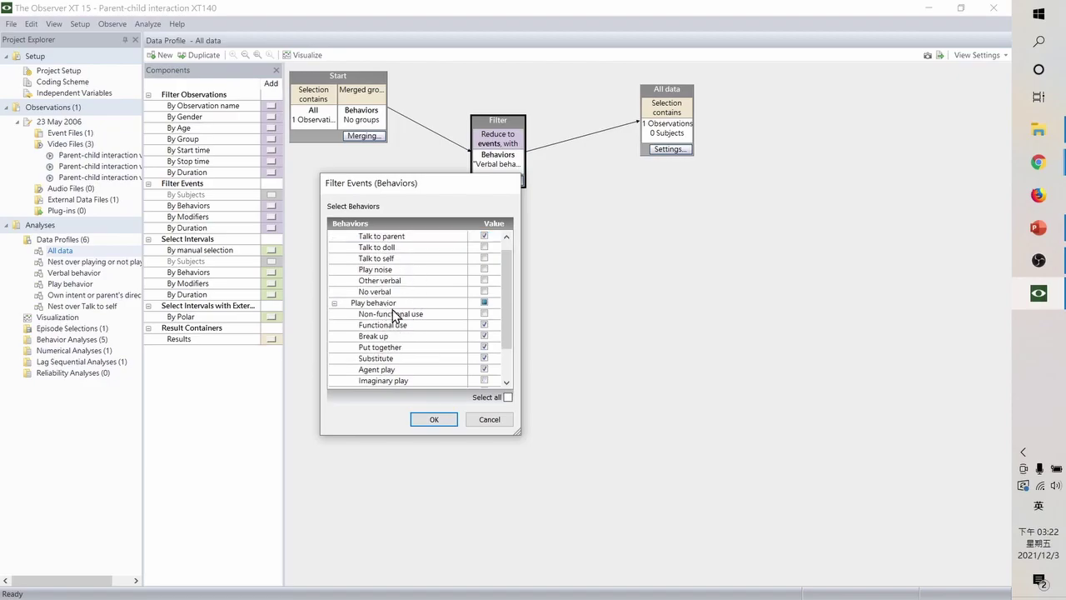
{"action": "scroll", "coordinate": [366, 308], "scroll_direction": "down", "scroll_amount": 1}
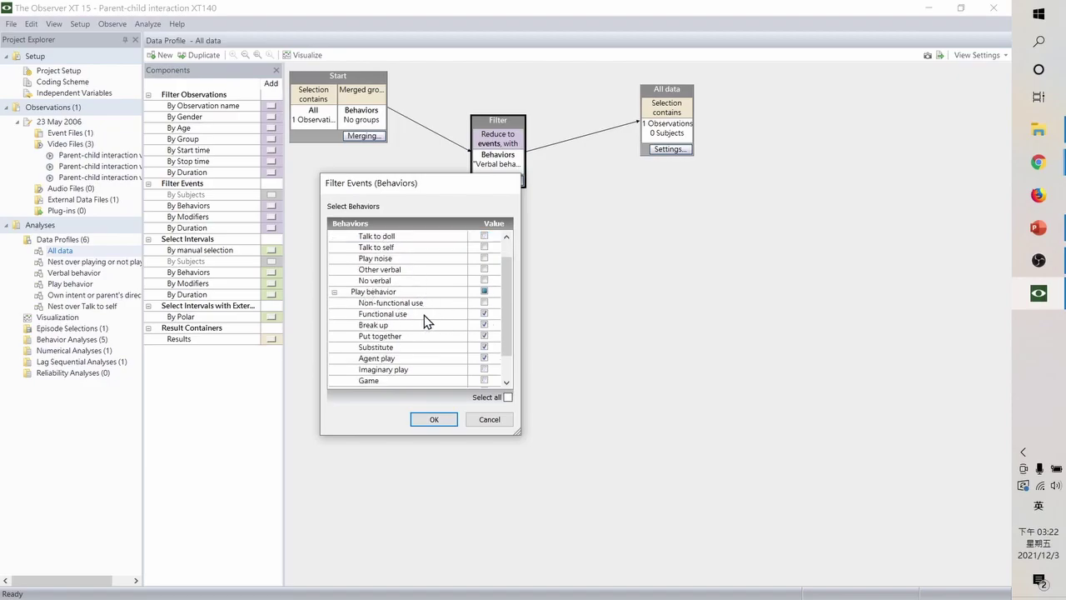
{"action": "left_click", "coordinate": [434, 420]}
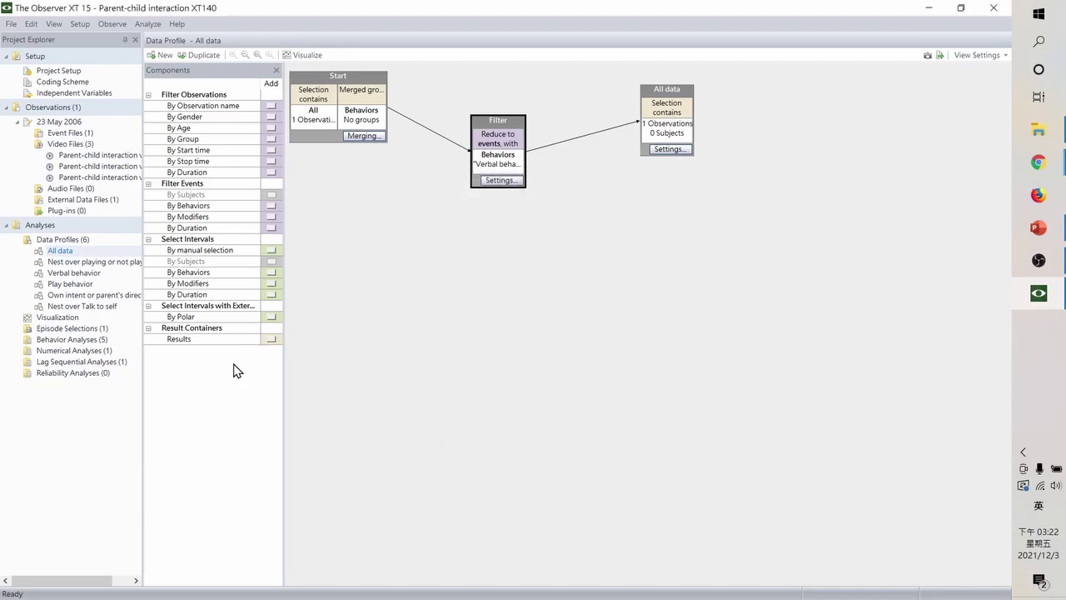
- Reopen the visualization, expand the Functional use modifiers and examine the filtered events along the timeline
{"action": "left_click", "coordinate": [43, 317]}
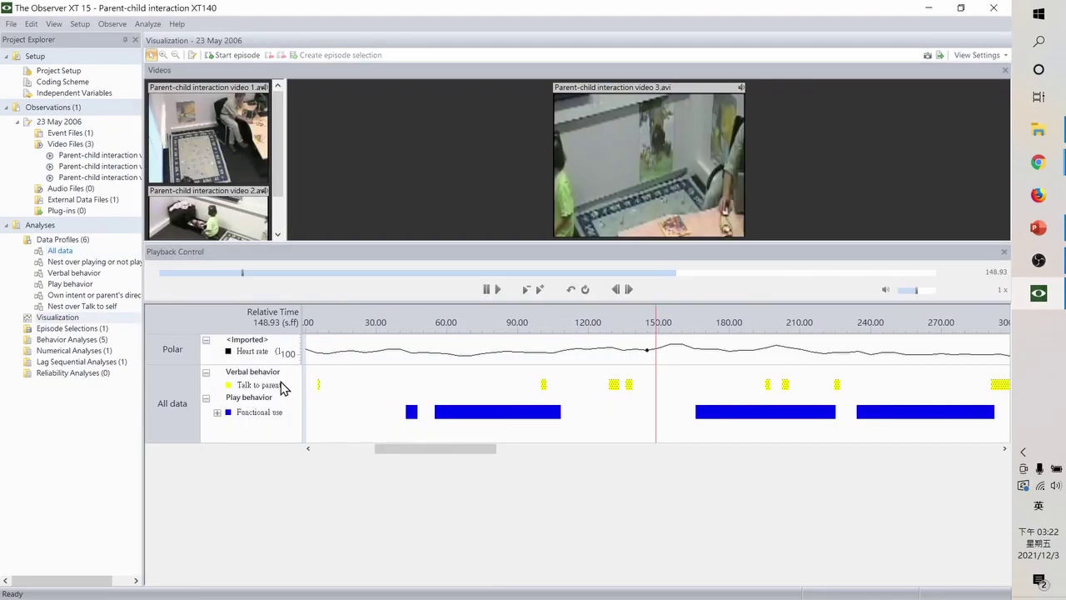
{"action": "left_click", "coordinate": [216, 412]}
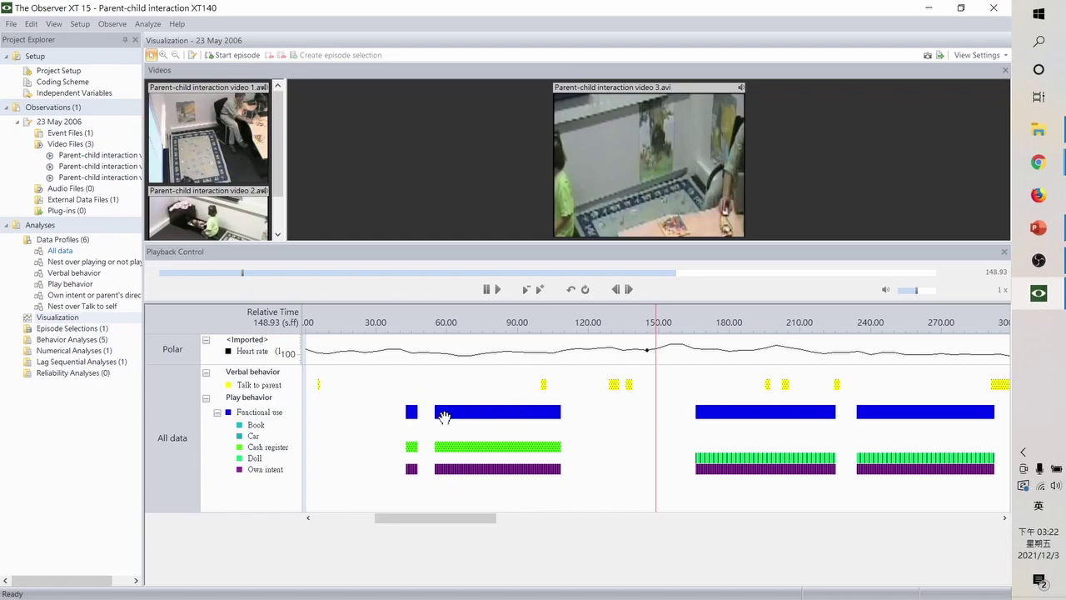
{"action": "mouse_move", "coordinate": [422, 522]}
{"action": "left_mouse_down"}
{"action": "mouse_move", "coordinate": [673, 524]}
{"action": "mouse_move", "coordinate": [409, 525]}
{"action": "mouse_move", "coordinate": [423, 519]}
{"action": "left_mouse_up"}
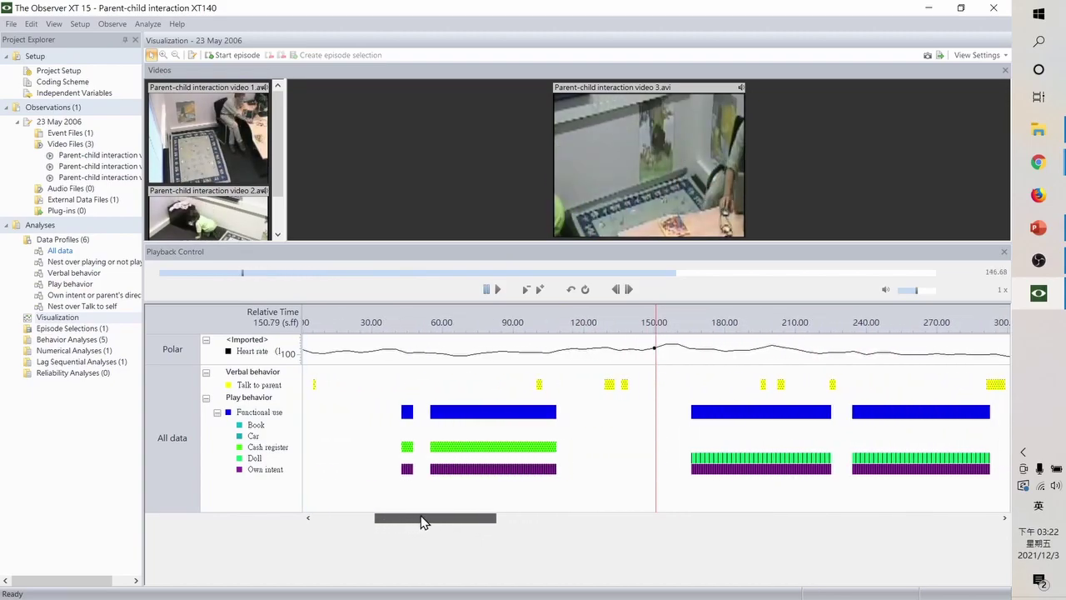
- Recheck the All data profile and export its filtered data from the visualization as an Excel workbook into the project's Export folder
{"action": "double_click", "coordinate": [59, 250]}
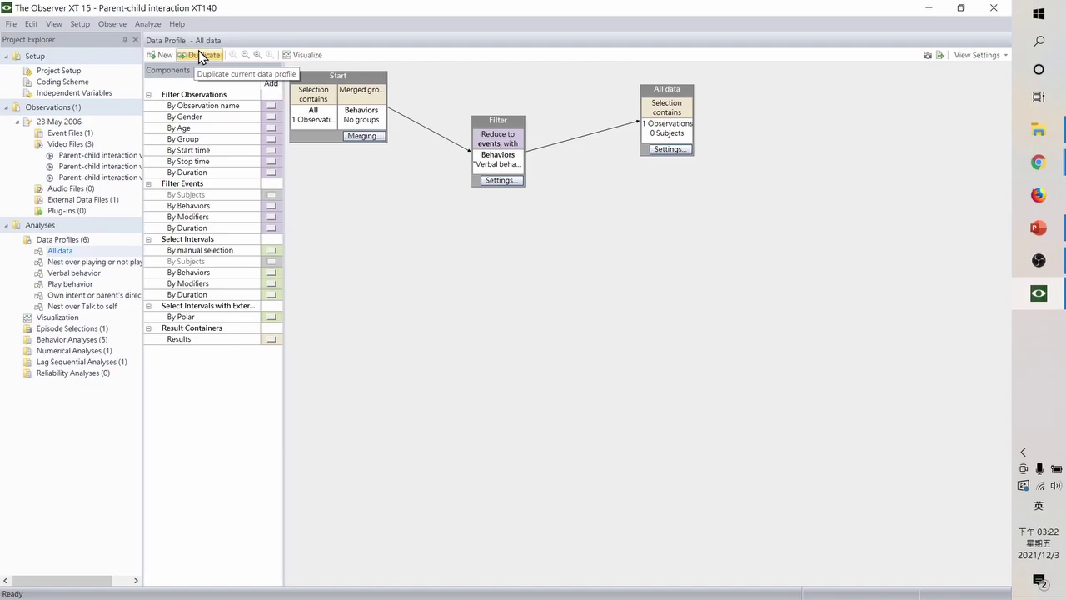
{"action": "left_click", "coordinate": [58, 317]}
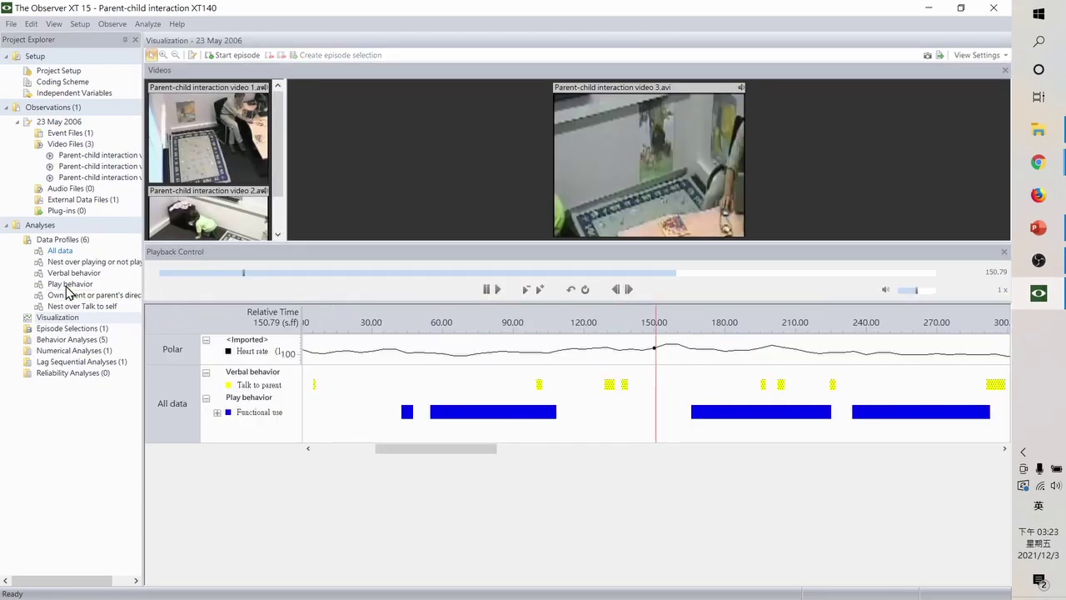
{"action": "left_click", "coordinate": [939, 55]}
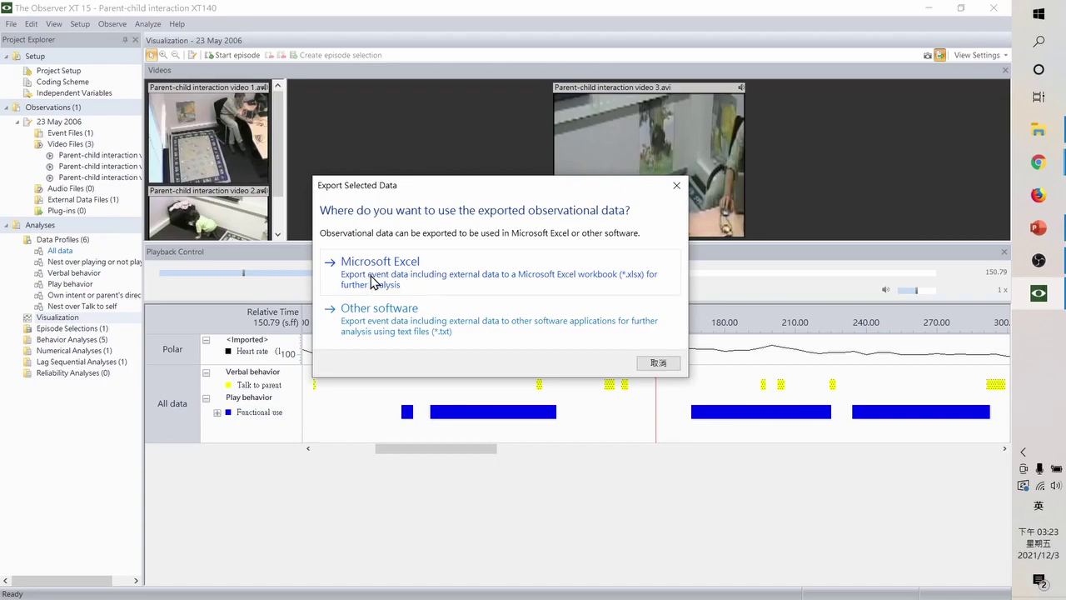
{"action": "left_click_drag", "start_coordinate": [425, 194], "coordinate": [406, 122]}
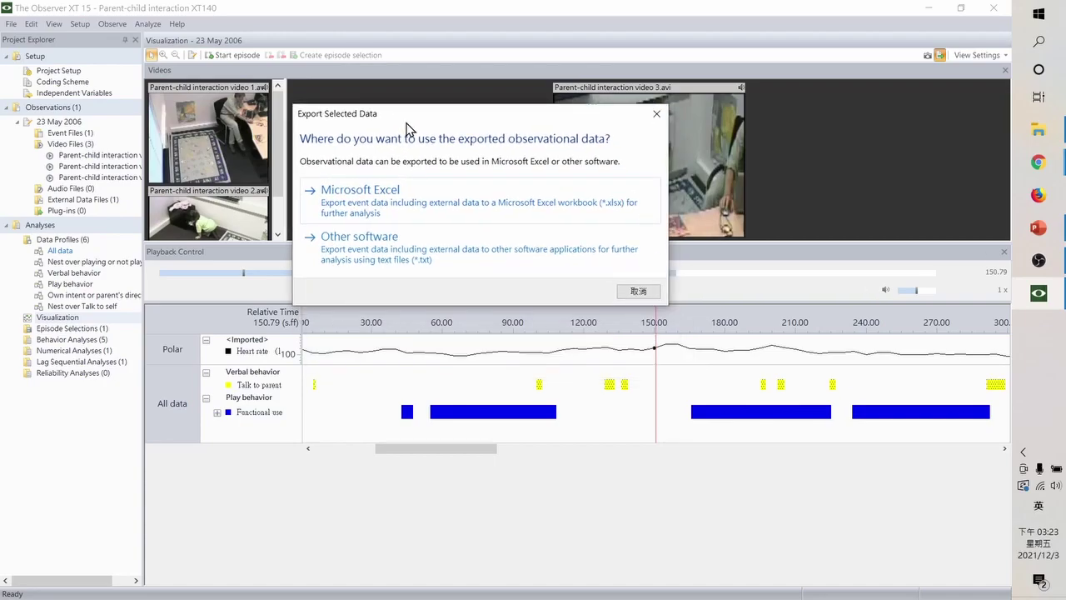
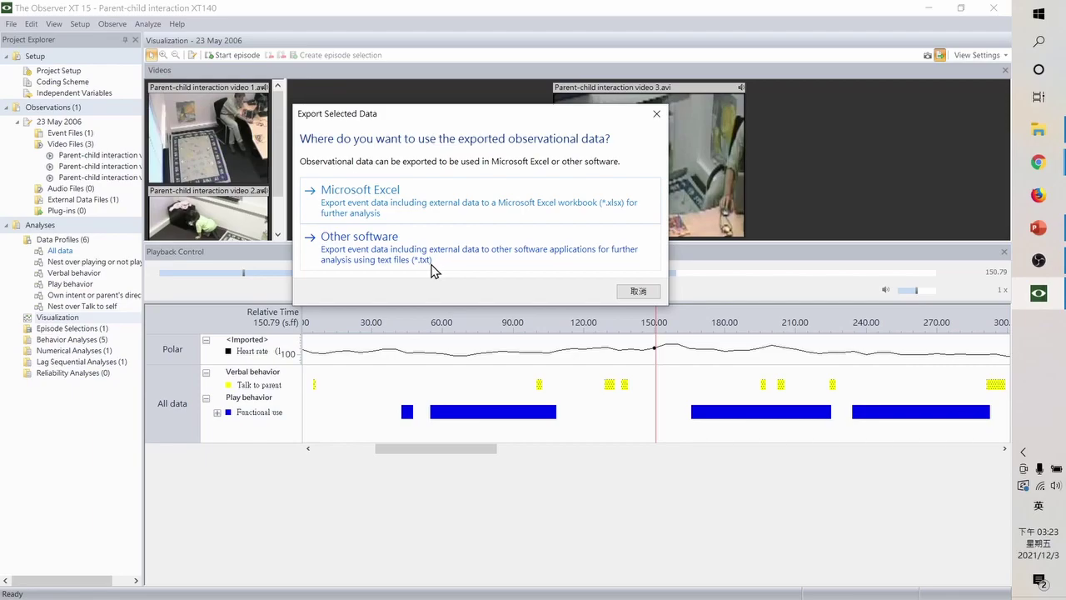
{"action": "left_click", "coordinate": [491, 209]}
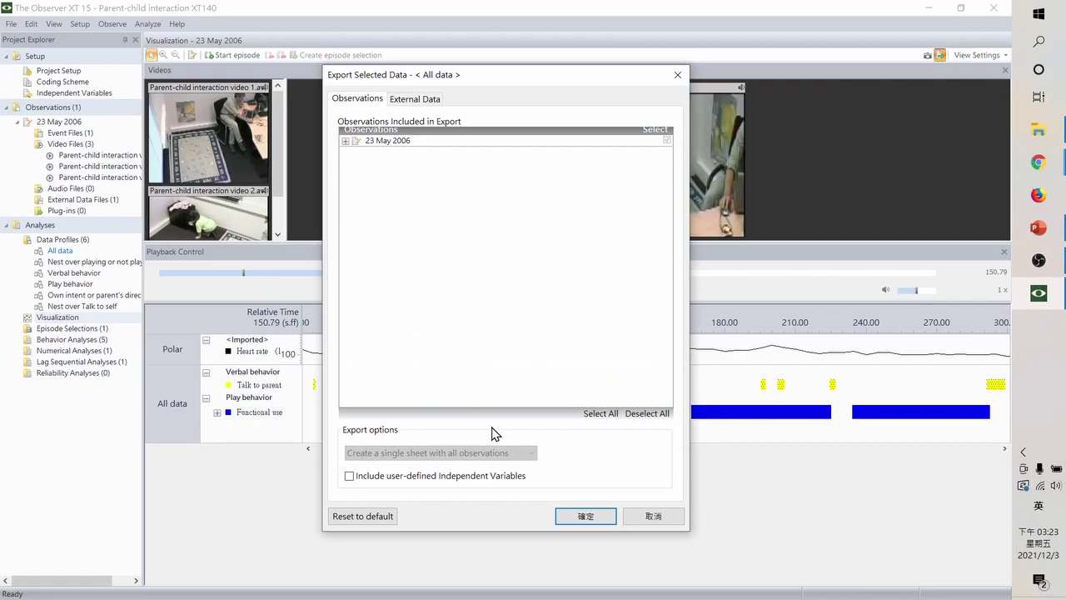
{"action": "left_click", "coordinate": [587, 518]}
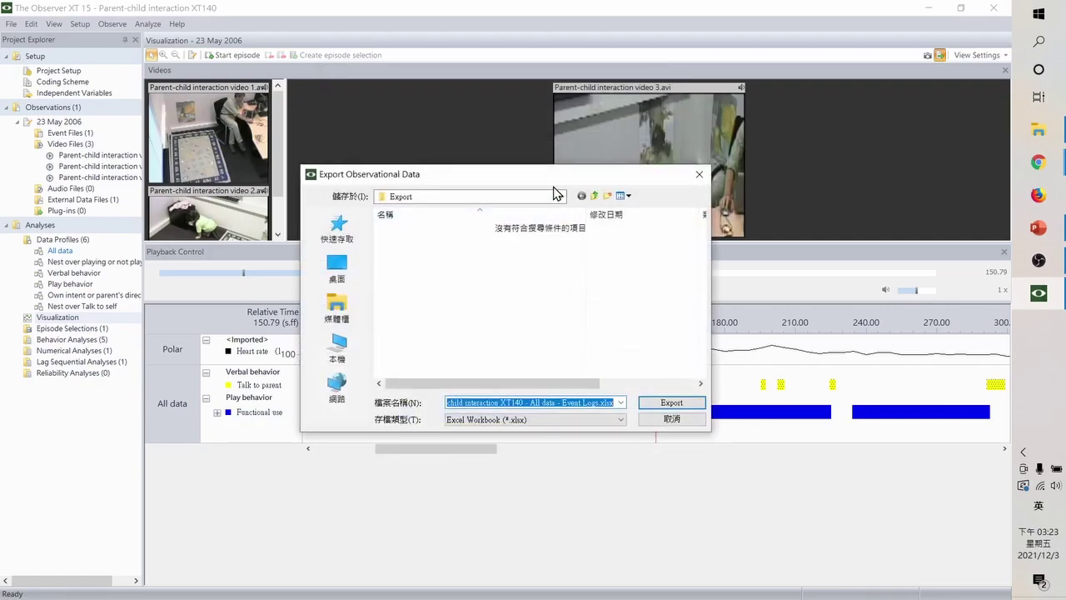
{"action": "left_click", "coordinate": [563, 197]}
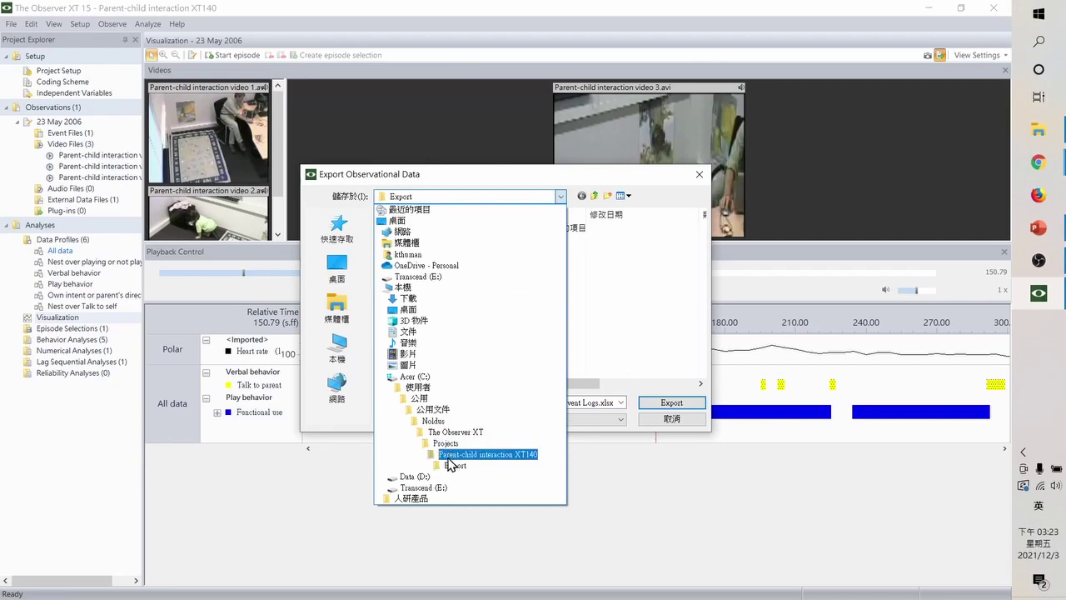
{"action": "left_click", "coordinate": [463, 467]}
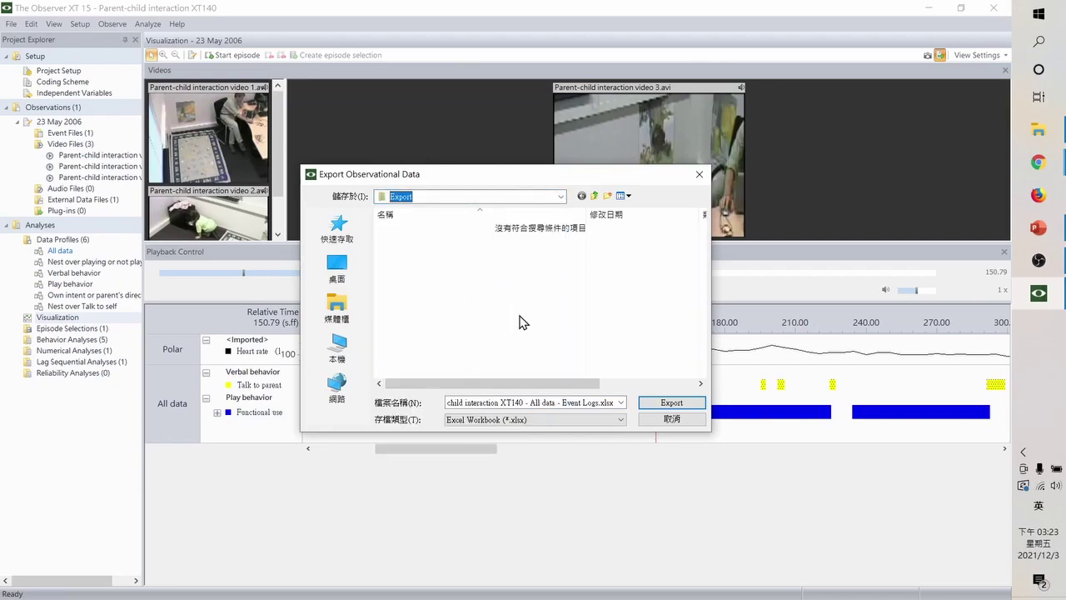
{"action": "left_click", "coordinate": [646, 406]}
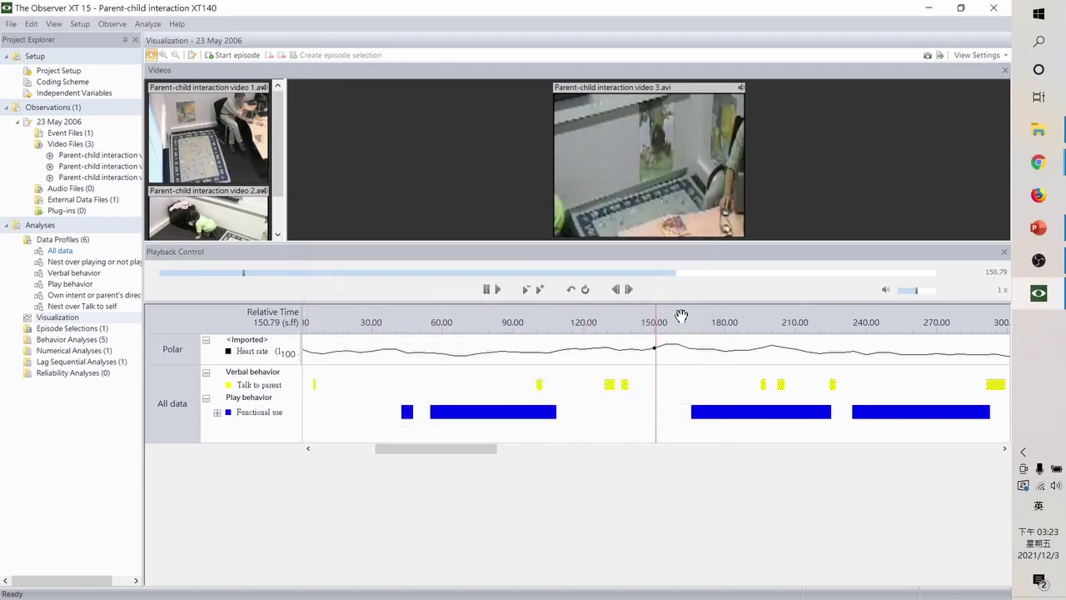
- Switch to a new File Explorer window and browse to the Noldus folder in the public documents (公用文件) on drive C
{"action": "right_click", "coordinate": [1046, 131]}
{"action": "left_click", "coordinate": [878, 465]}
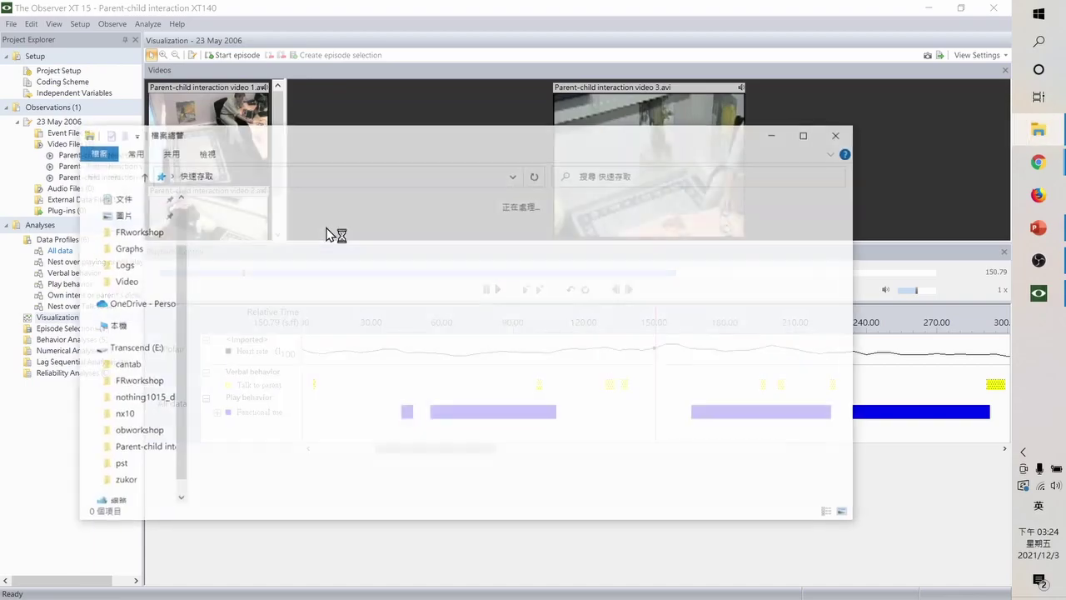
{"action": "left_click", "coordinate": [108, 386]}
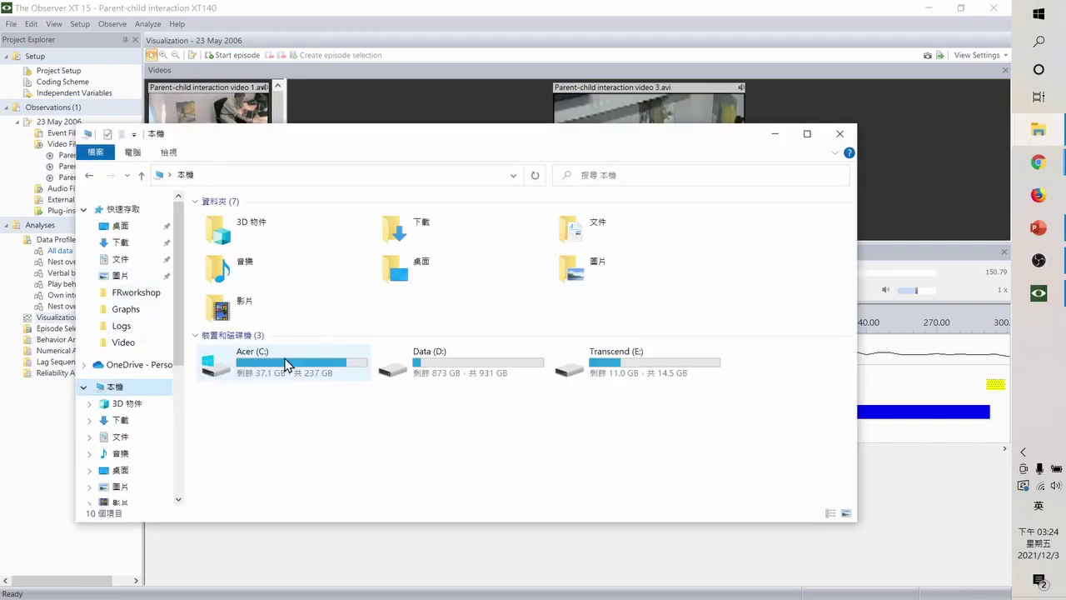
{"action": "double_click", "coordinate": [285, 366]}
{"action": "double_click", "coordinate": [247, 370]}
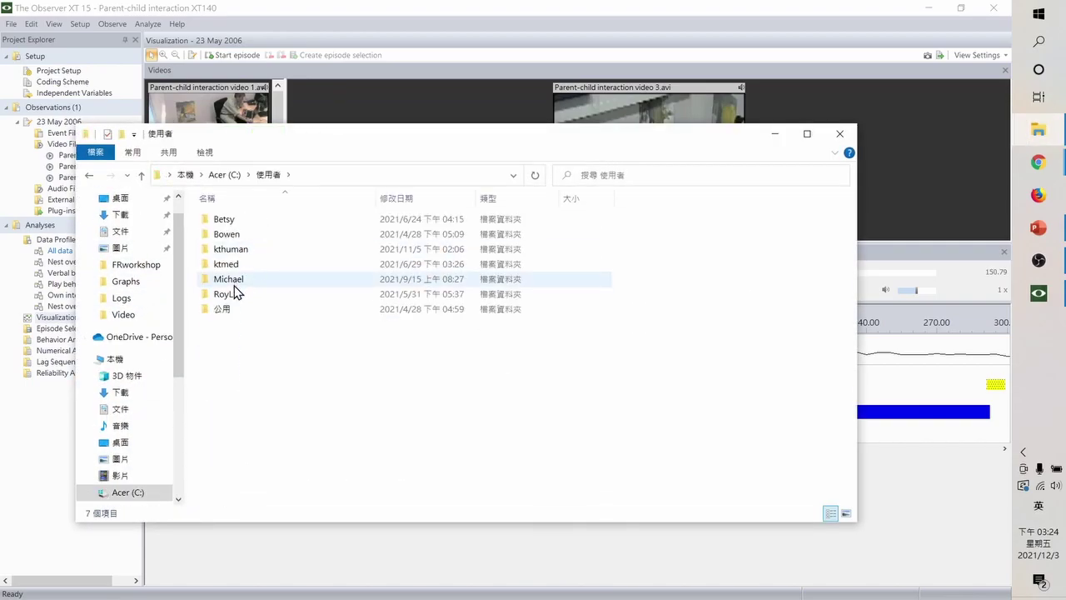
{"action": "double_click", "coordinate": [236, 307]}
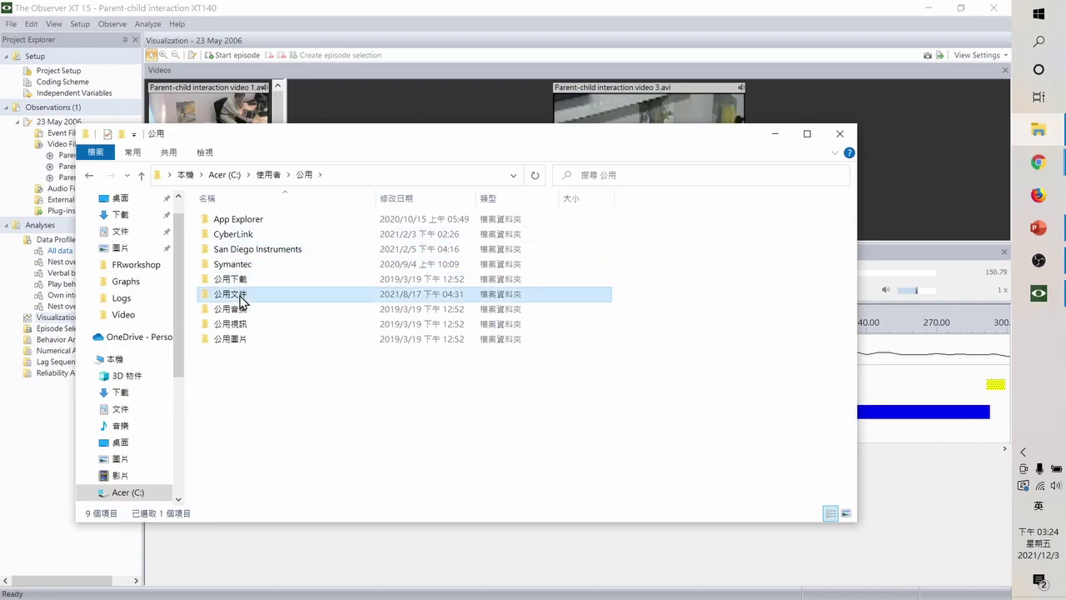
{"action": "double_click", "coordinate": [240, 294]}
{"action": "double_click", "coordinate": [252, 254]}
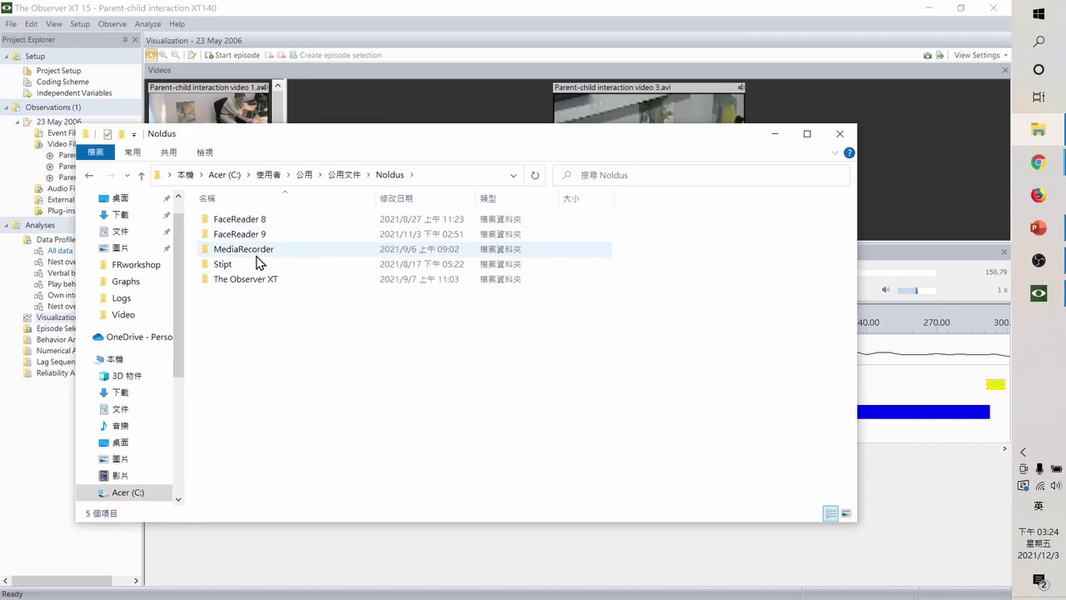
- Browse through The Observer XT and Projects to Parent-child interaction XT140's Export folder and open the exported event log workbook in Excel
{"action": "left_click", "coordinate": [261, 248]}
{"action": "left_click", "coordinate": [268, 281]}
{"action": "double_click", "coordinate": [269, 279]}
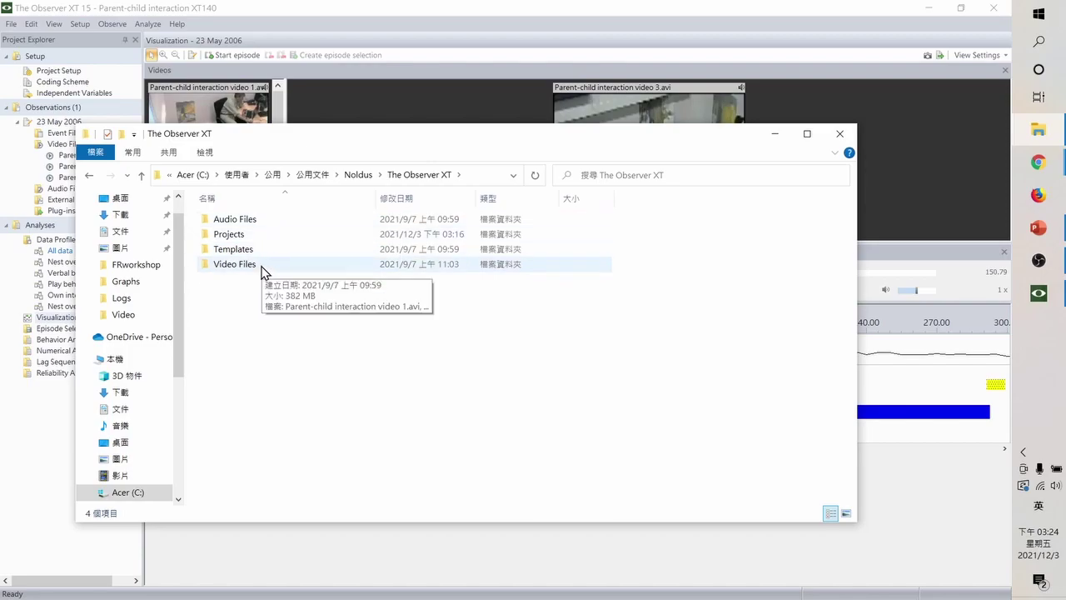
{"action": "double_click", "coordinate": [266, 236]}
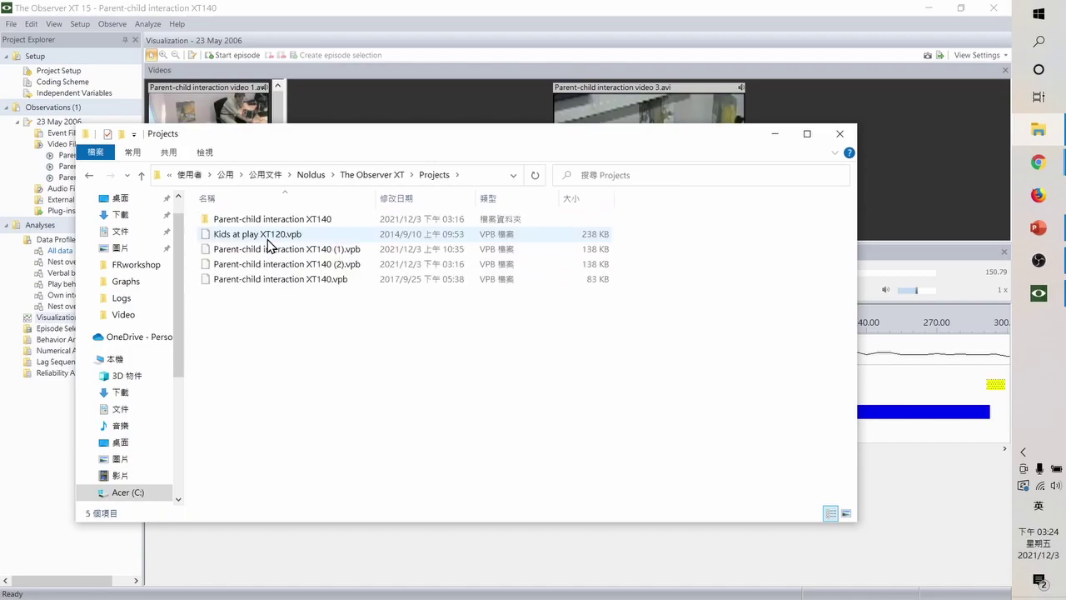
{"action": "double_click", "coordinate": [278, 221]}
{"action": "double_click", "coordinate": [266, 271]}
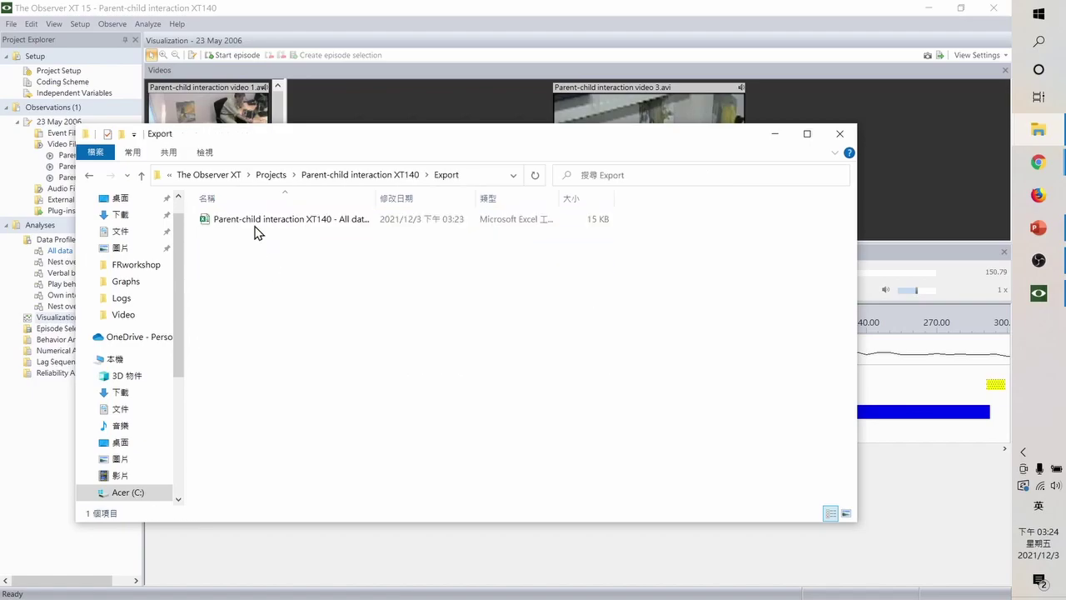
{"action": "double_click", "coordinate": [259, 223]}
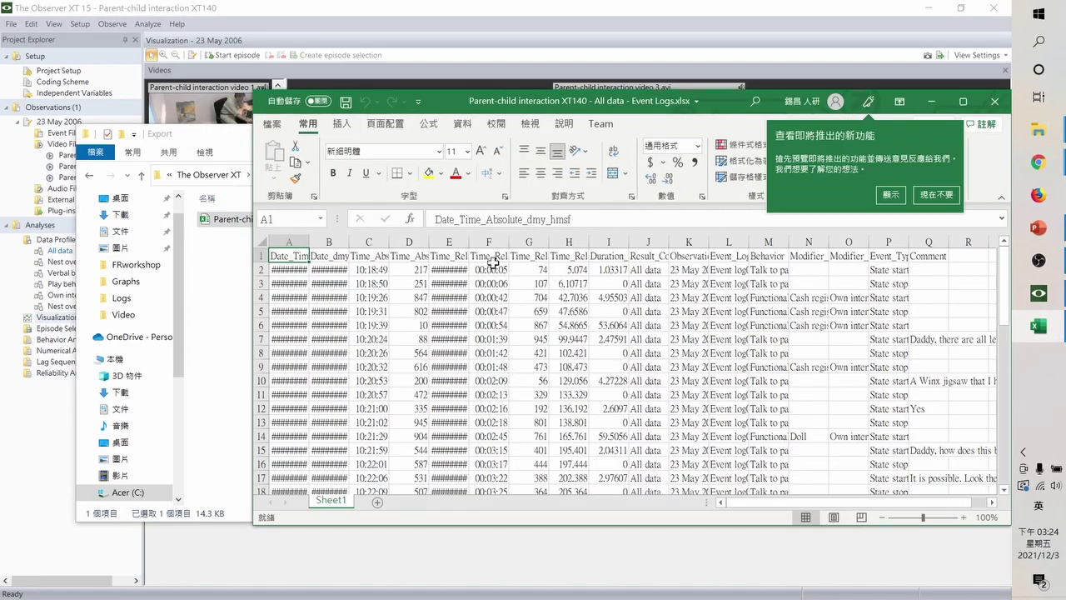
- Maximize the workbook window and adjust the widths of columns A and B to make their date and time values readable
{"action": "left_click", "coordinate": [703, 97]}
{"action": "double_click", "coordinate": [716, 95]}
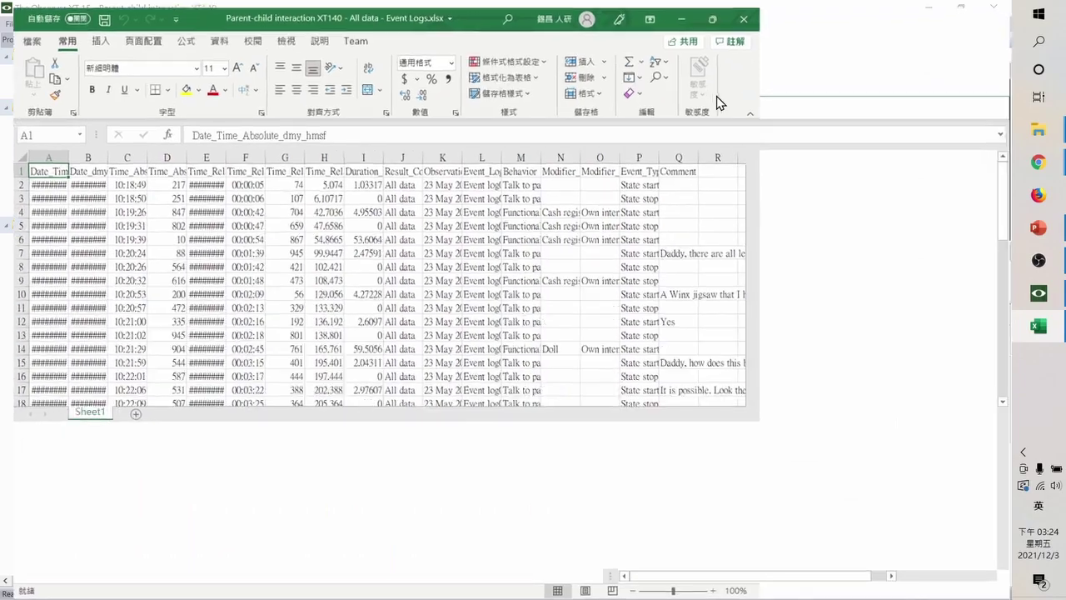
{"action": "left_click_drag", "start_coordinate": [55, 152], "coordinate": [76, 147]}
{"action": "double_click", "coordinate": [76, 147]}
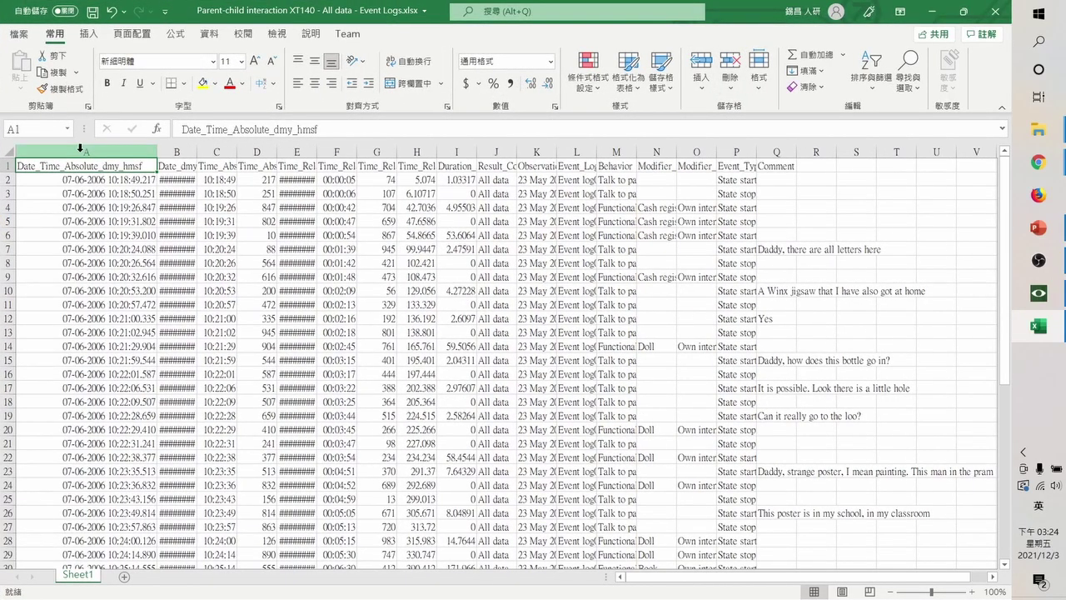
{"action": "double_click", "coordinate": [198, 150]}
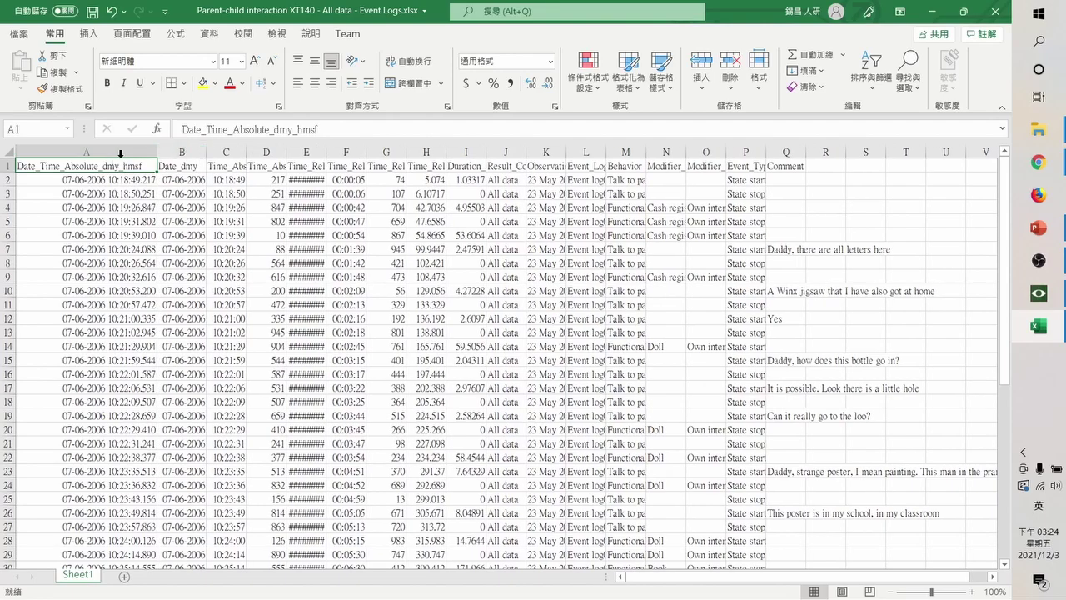
{"action": "left_click_drag", "start_coordinate": [156, 148], "coordinate": [113, 152]}
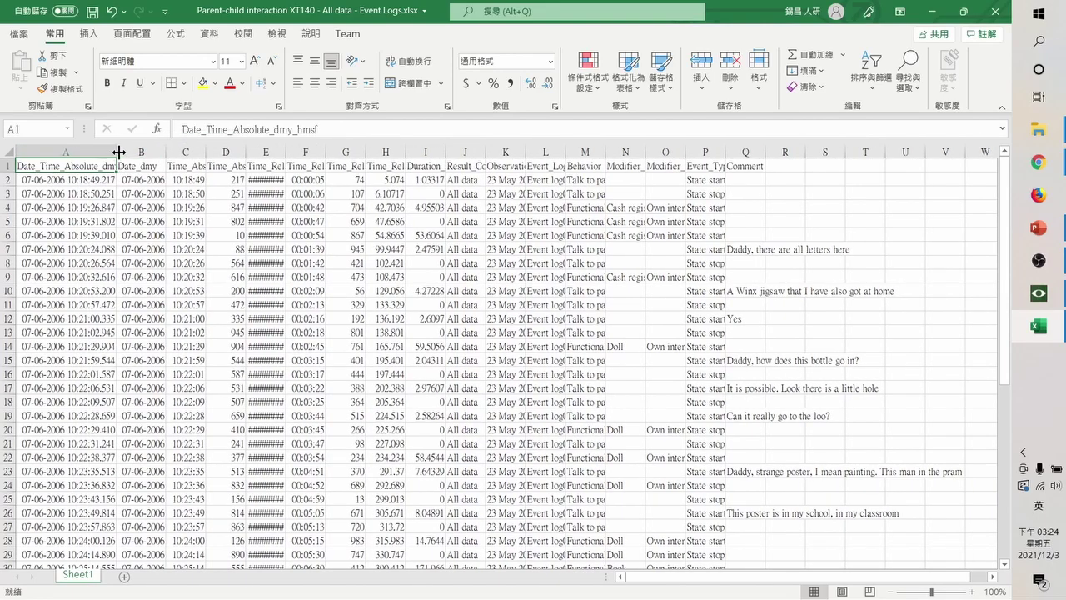
- Examine the exported date, absolute time, relative time and duration columns, using the first event row as the example
{"action": "left_click", "coordinate": [141, 151]}
{"action": "left_click", "coordinate": [186, 152]}
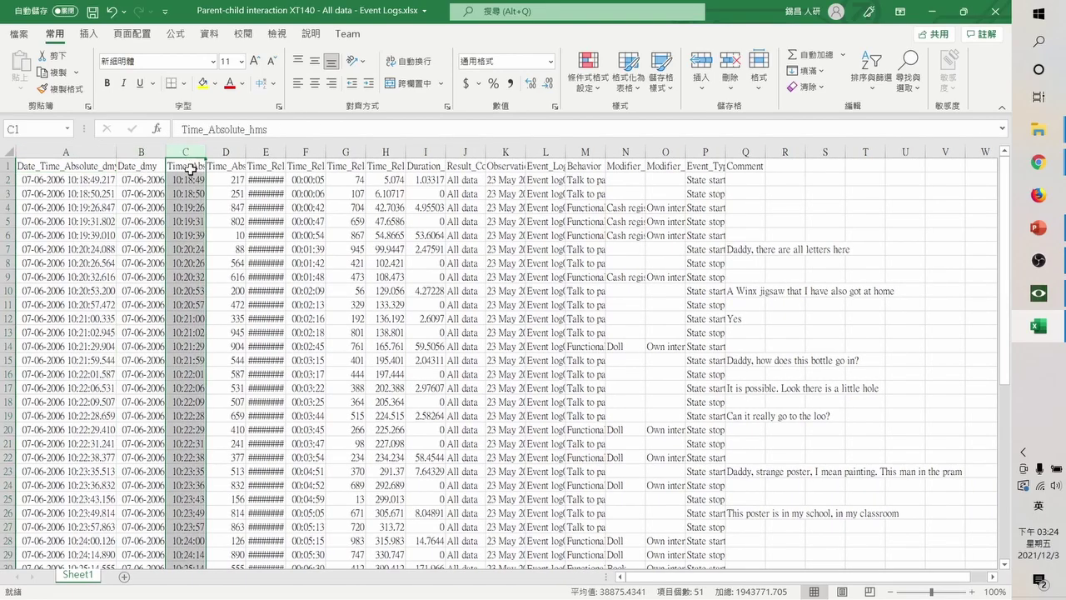
{"action": "left_click", "coordinate": [228, 166]}
{"action": "left_click", "coordinate": [277, 178]}
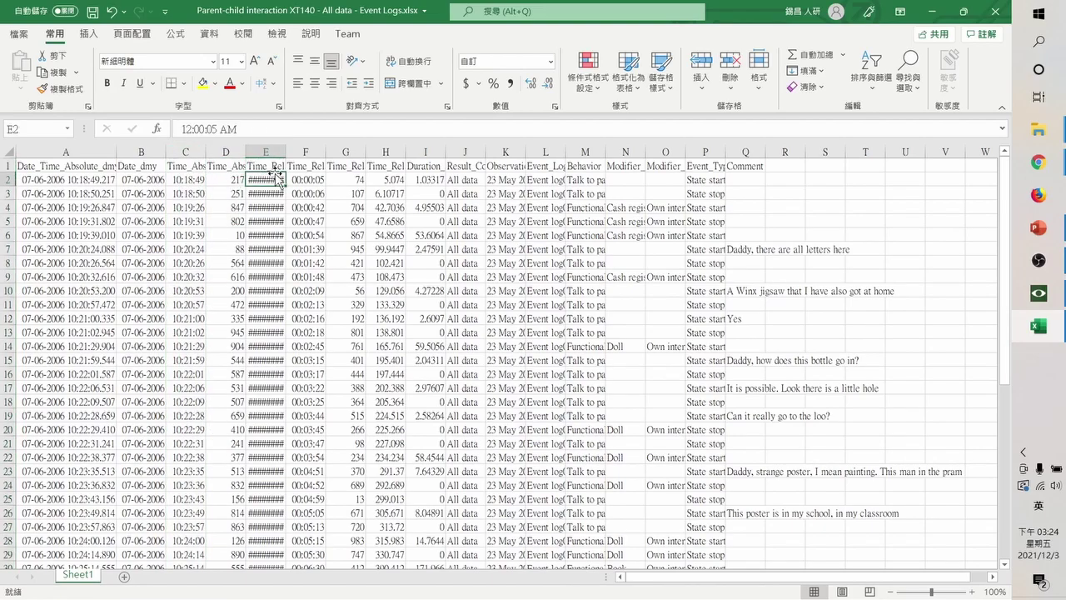
{"action": "left_click", "coordinate": [270, 165]}
{"action": "left_click", "coordinate": [265, 181]}
{"action": "left_click", "coordinate": [180, 177]}
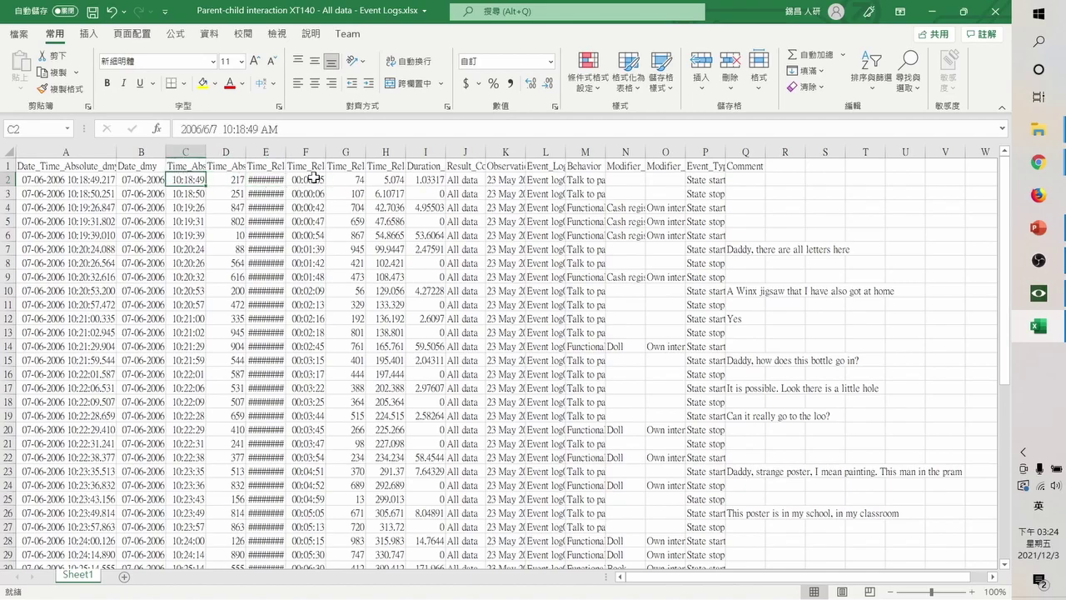
{"action": "left_click", "coordinate": [313, 178]}
{"action": "left_click", "coordinate": [348, 178]}
{"action": "left_click", "coordinate": [386, 178]}
{"action": "left_click", "coordinate": [425, 179]}
{"action": "left_click", "coordinate": [470, 180]}
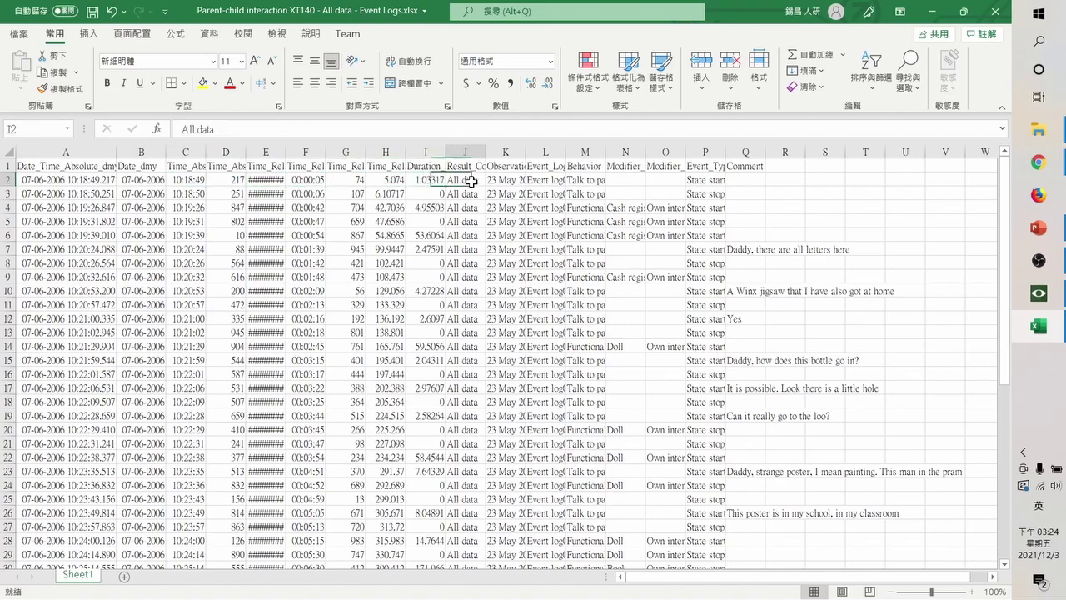
- Inspect the headings of the result container, observation, event log and behavior columns, and the first row's event log entry
{"action": "left_click", "coordinate": [472, 165]}
{"action": "left_click", "coordinate": [502, 163]}
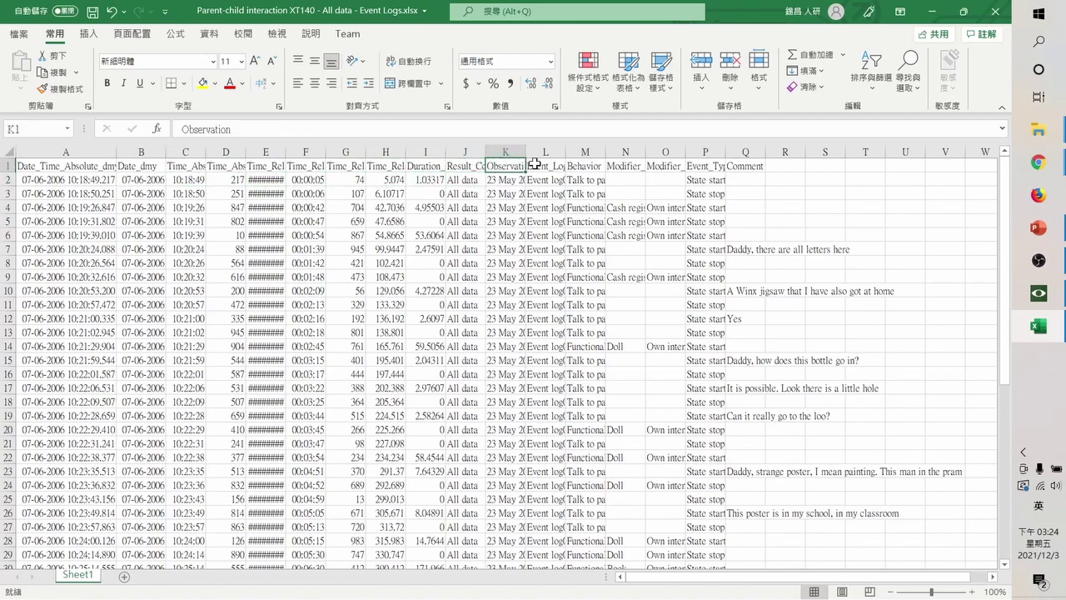
{"action": "left_click", "coordinate": [538, 164]}
{"action": "left_click", "coordinate": [587, 165]}
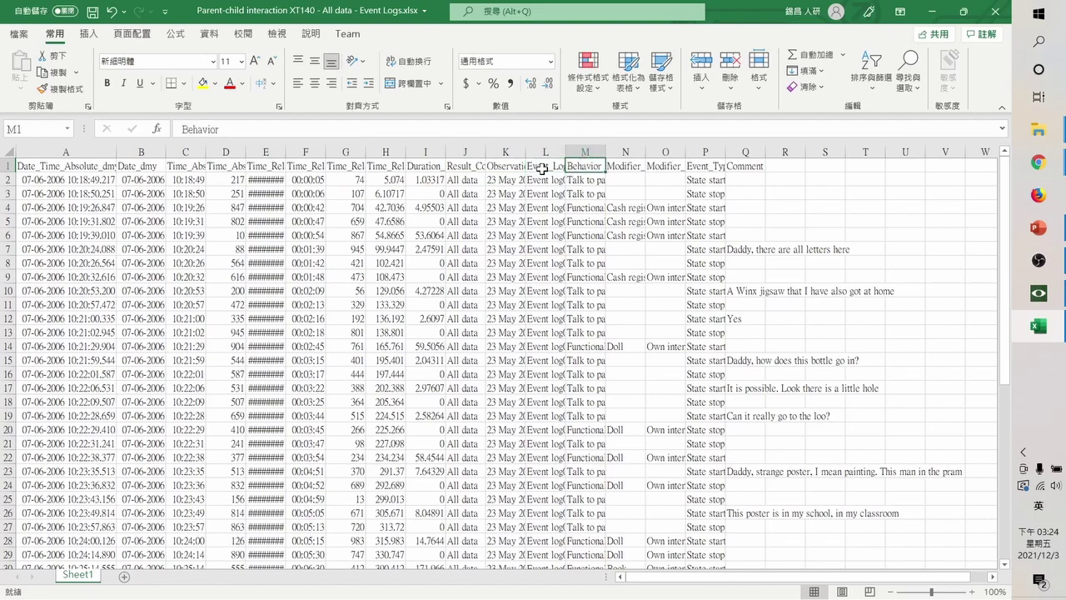
{"action": "left_click", "coordinate": [542, 169]}
{"action": "left_click", "coordinate": [551, 181]}
- Examine the Behavior column's first entries, the row 4 modifiers and the Event_Type column of the exported event log
{"action": "left_click", "coordinate": [582, 175]}
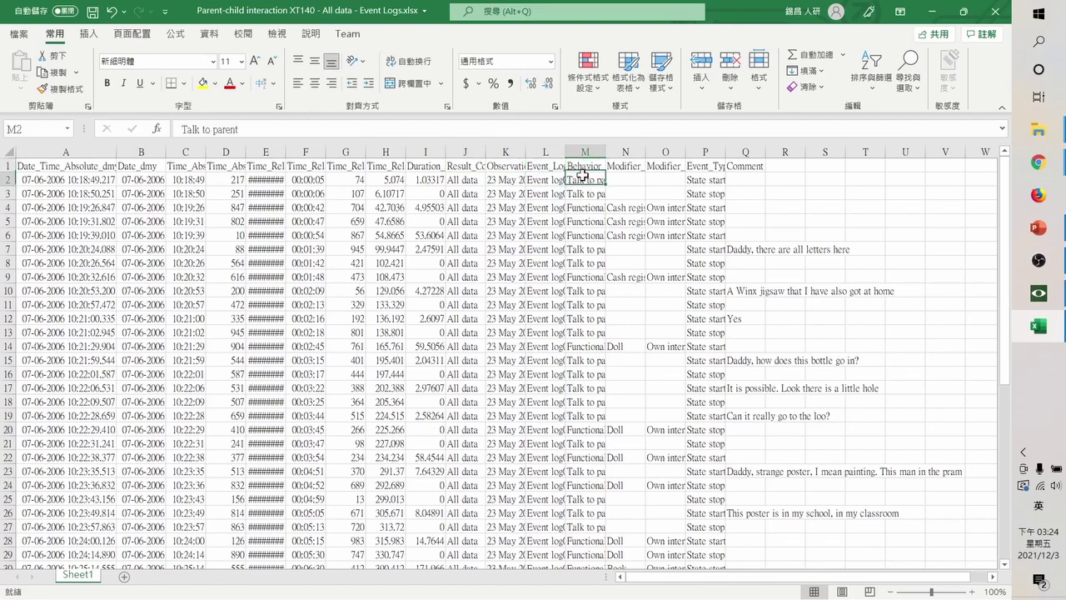
{"action": "left_click", "coordinate": [589, 194]}
{"action": "left_click", "coordinate": [593, 210]}
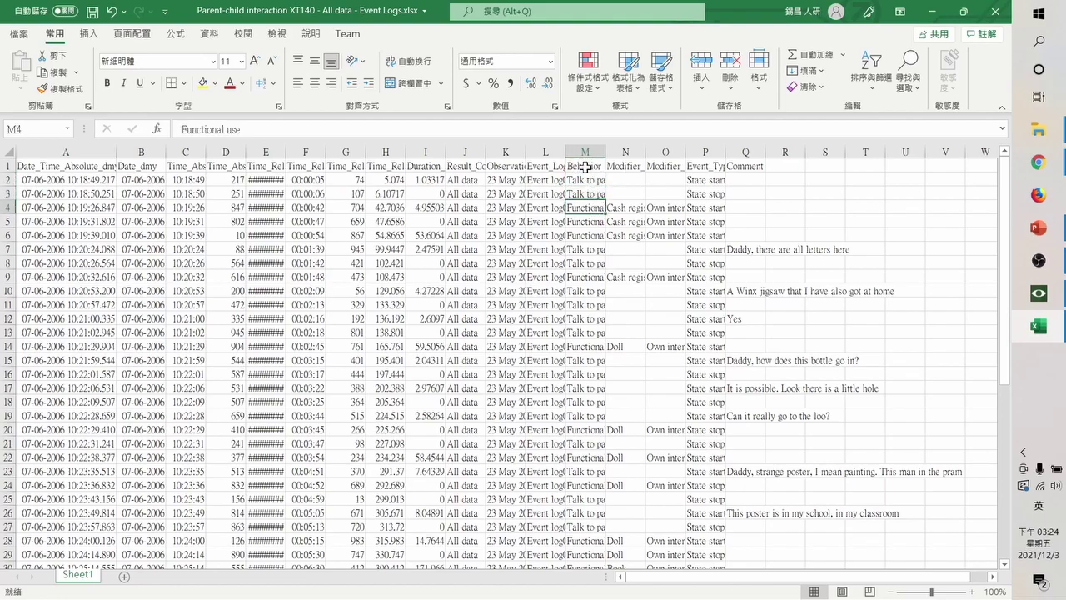
{"action": "left_click", "coordinate": [626, 209]}
{"action": "left_click", "coordinate": [662, 208]}
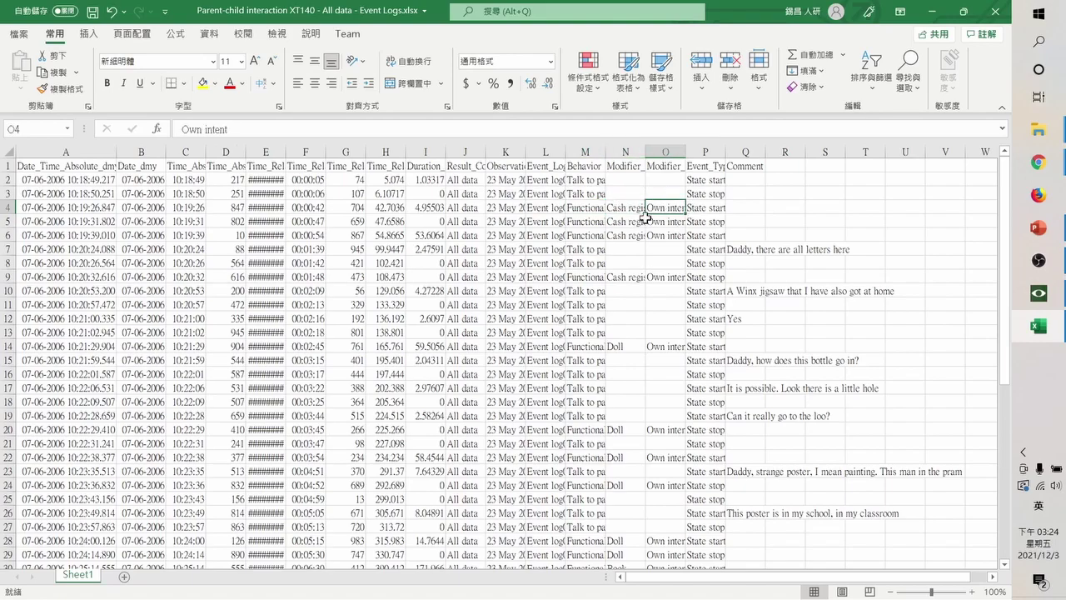
{"action": "left_click", "coordinate": [716, 169]}
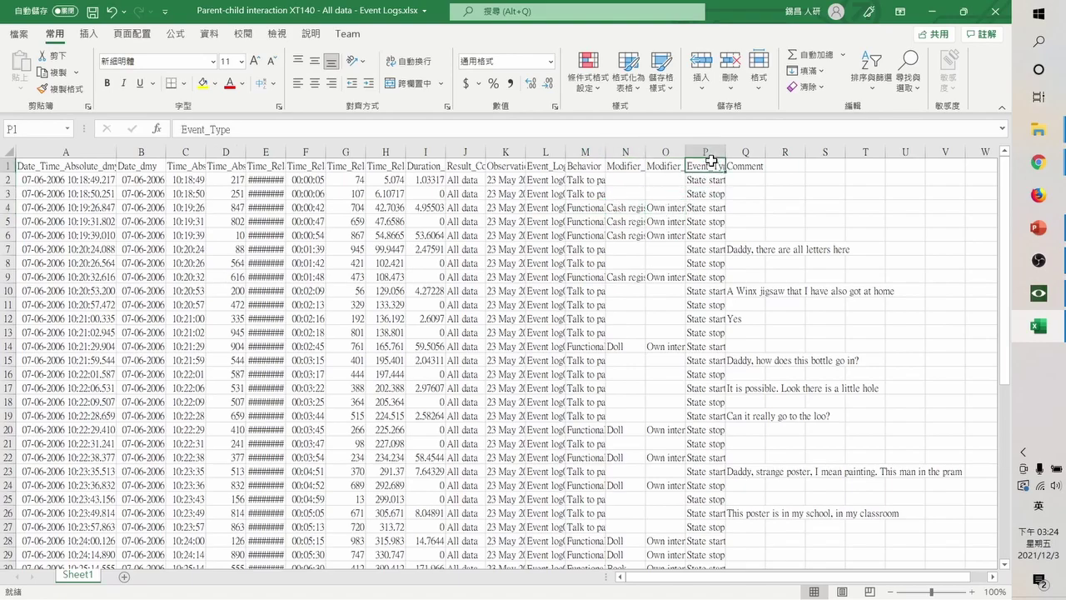
{"action": "left_click", "coordinate": [711, 180]}
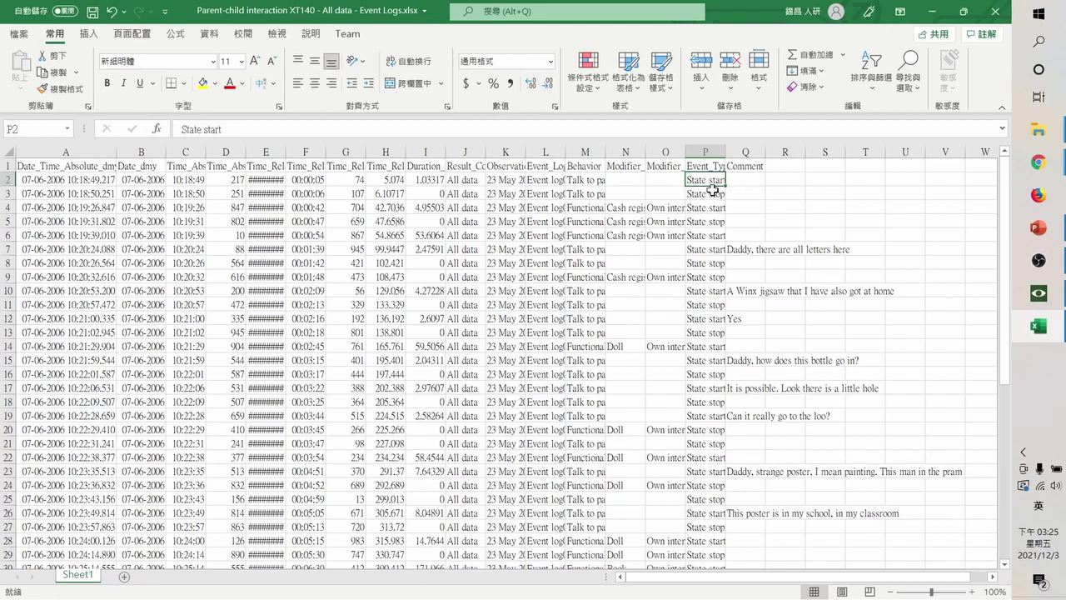
{"action": "left_click", "coordinate": [576, 164]}
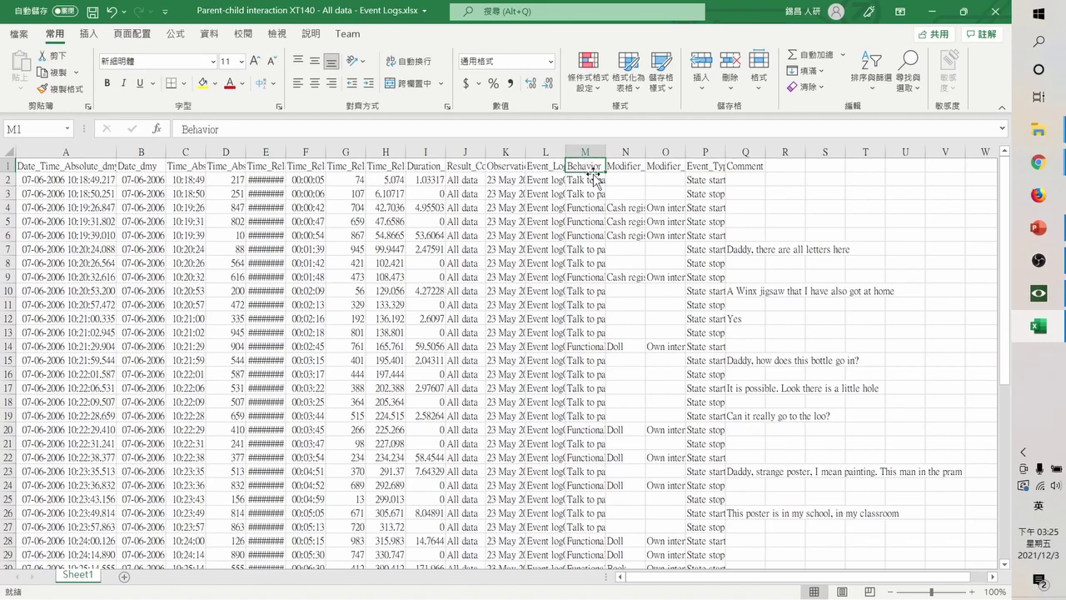
- Examine the Event_Type and Comment columns, including the spoken text in row 7 and the remaining comments down the sheet
{"action": "left_click", "coordinate": [704, 167]}
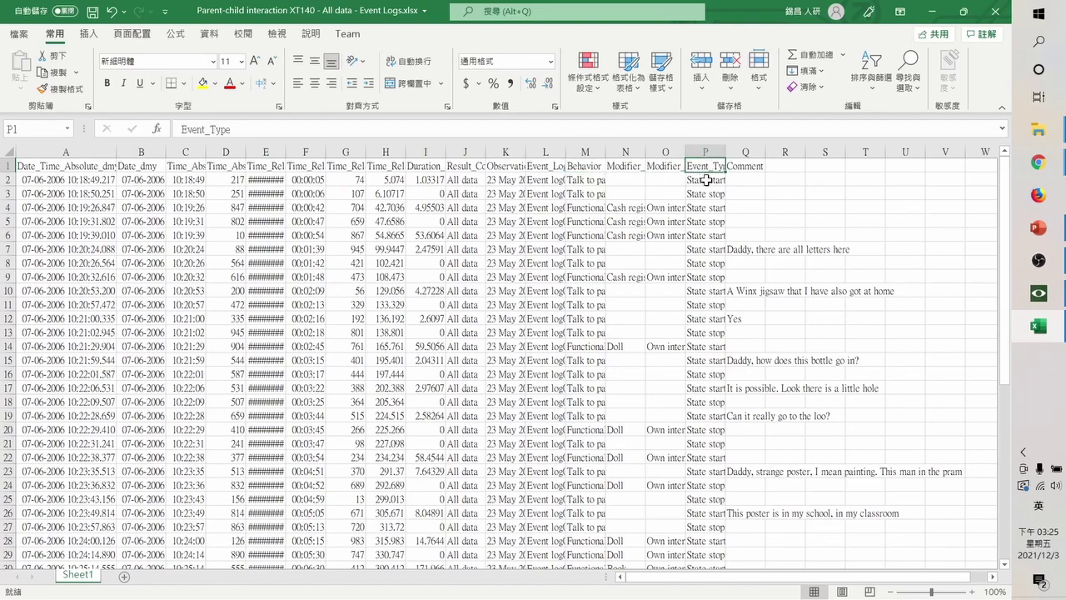
{"action": "left_click", "coordinate": [740, 179]}
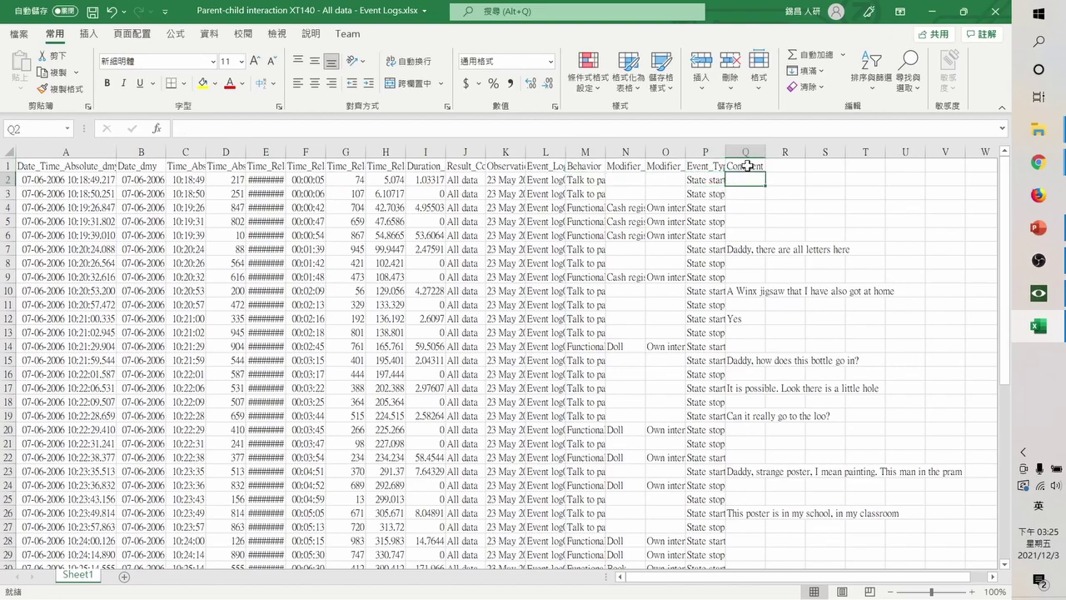
{"action": "left_click", "coordinate": [747, 166]}
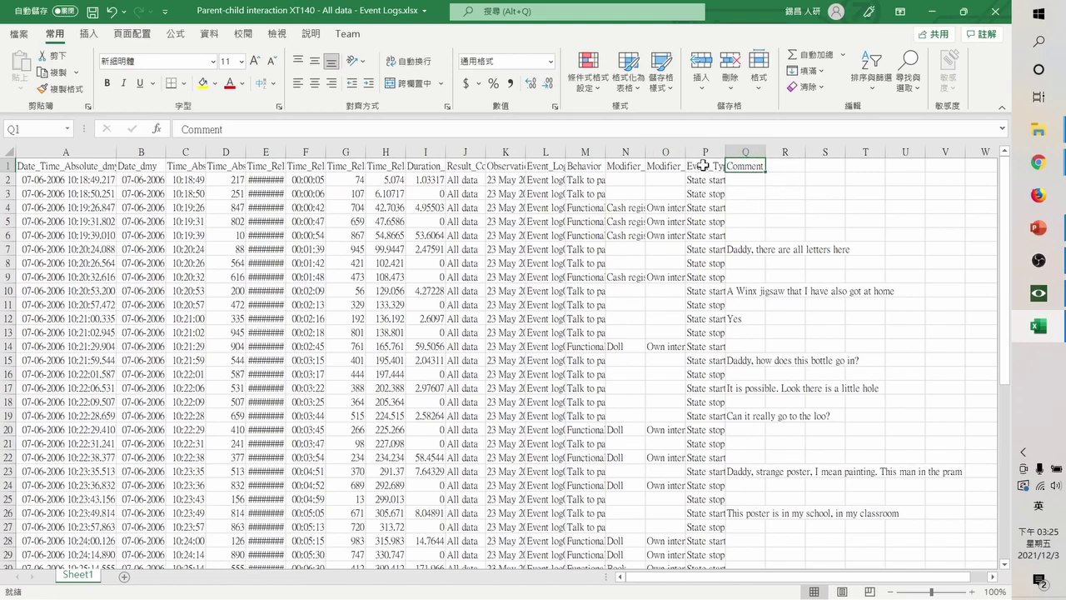
{"action": "left_click", "coordinate": [754, 248]}
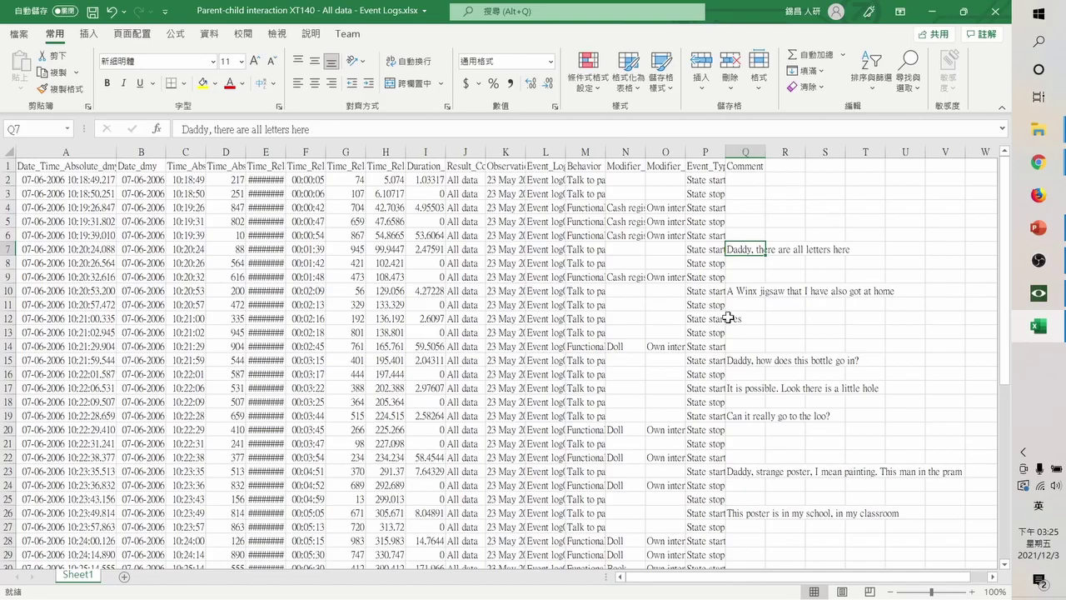
{"action": "scroll", "coordinate": [749, 344], "scroll_direction": "down", "scroll_amount": 18}
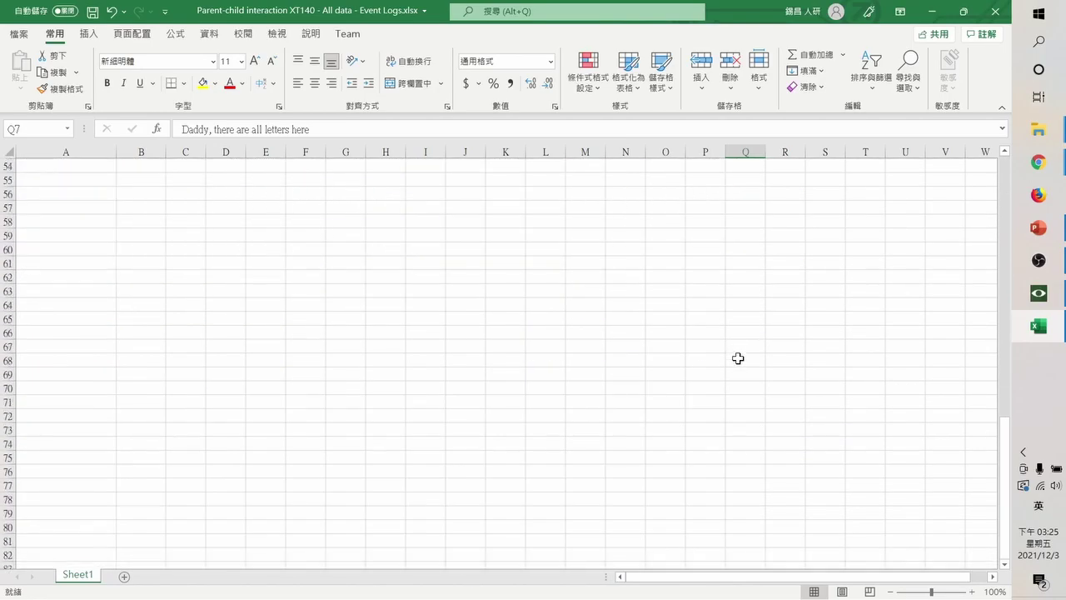
{"action": "scroll", "coordinate": [738, 358], "scroll_direction": "up", "scroll_amount": 8}
{"action": "scroll", "coordinate": [738, 358], "scroll_direction": "up", "scroll_amount": 9}
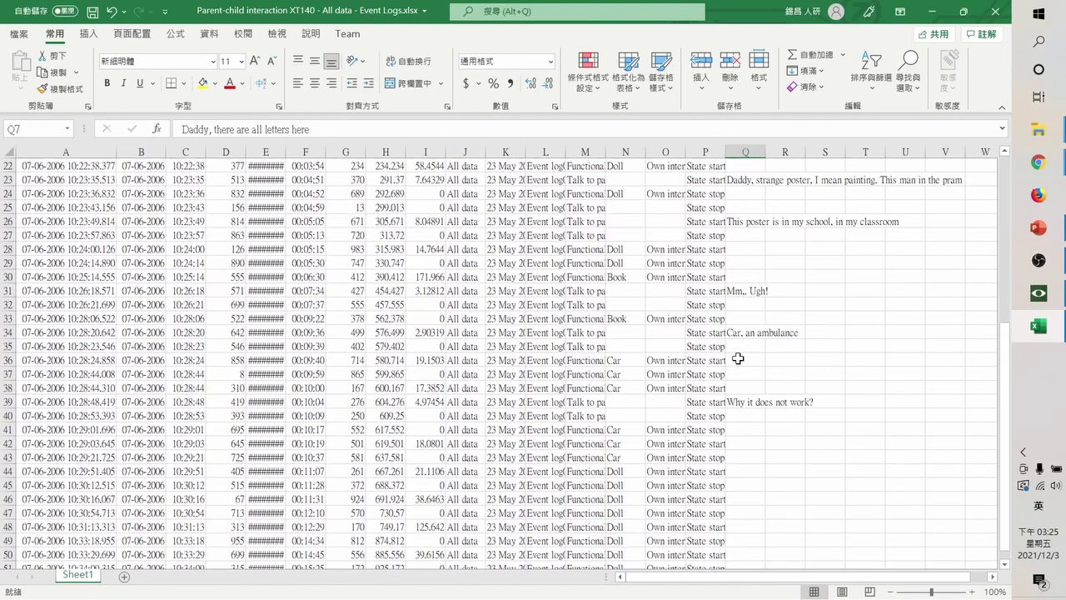
{"action": "scroll", "coordinate": [738, 358], "scroll_direction": "up", "scroll_amount": 1}
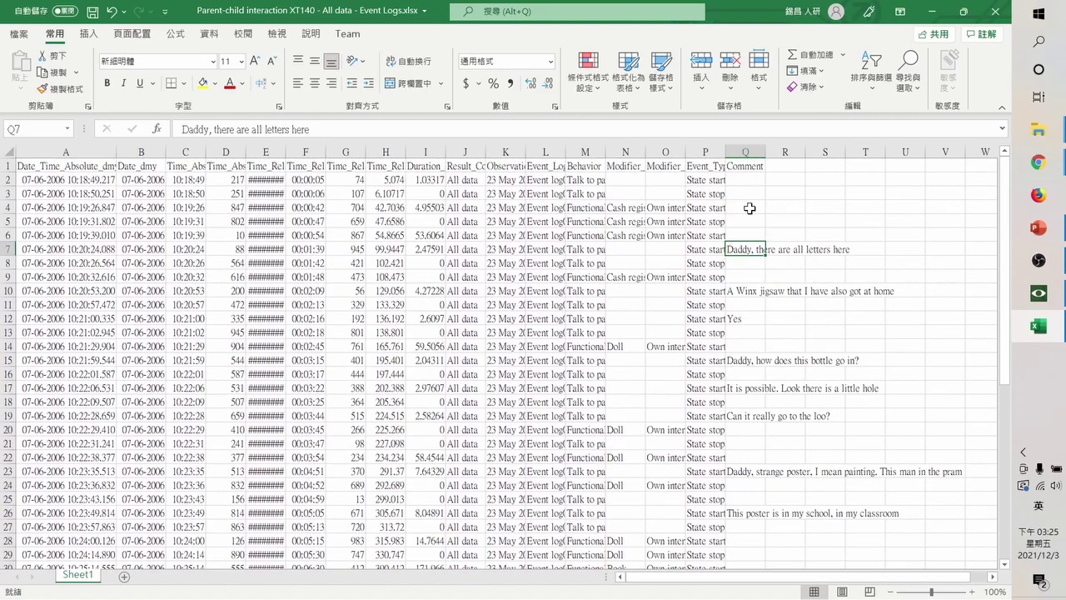
- Close the exported workbook, return to The Observer XT and open the existing Episode Selection of the project
{"action": "left_click", "coordinate": [993, 12]}
{"action": "left_click", "coordinate": [505, 329]}
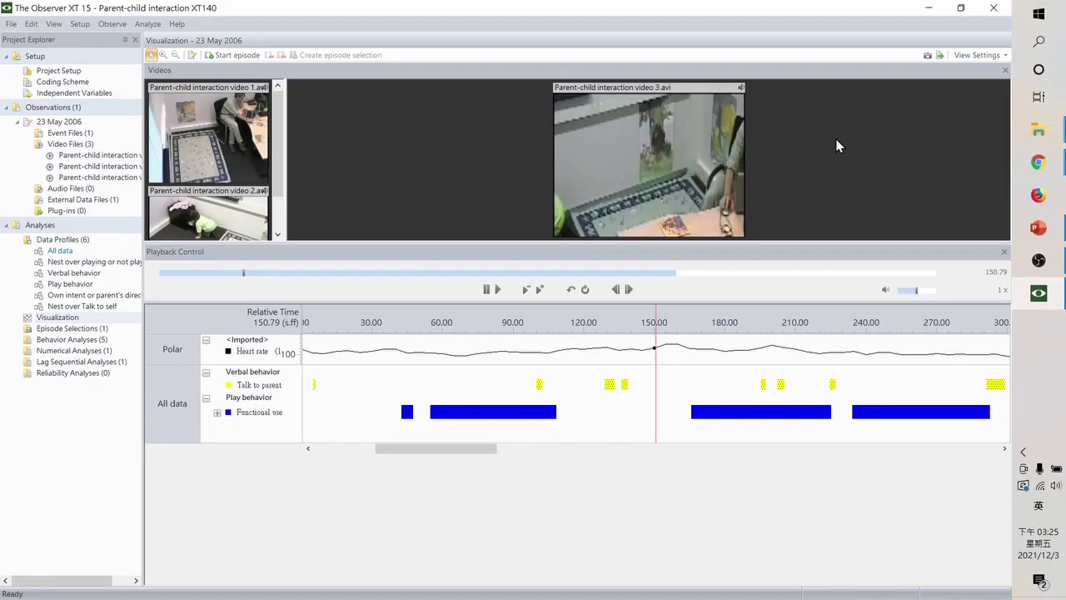
{"action": "double_click", "coordinate": [74, 329]}
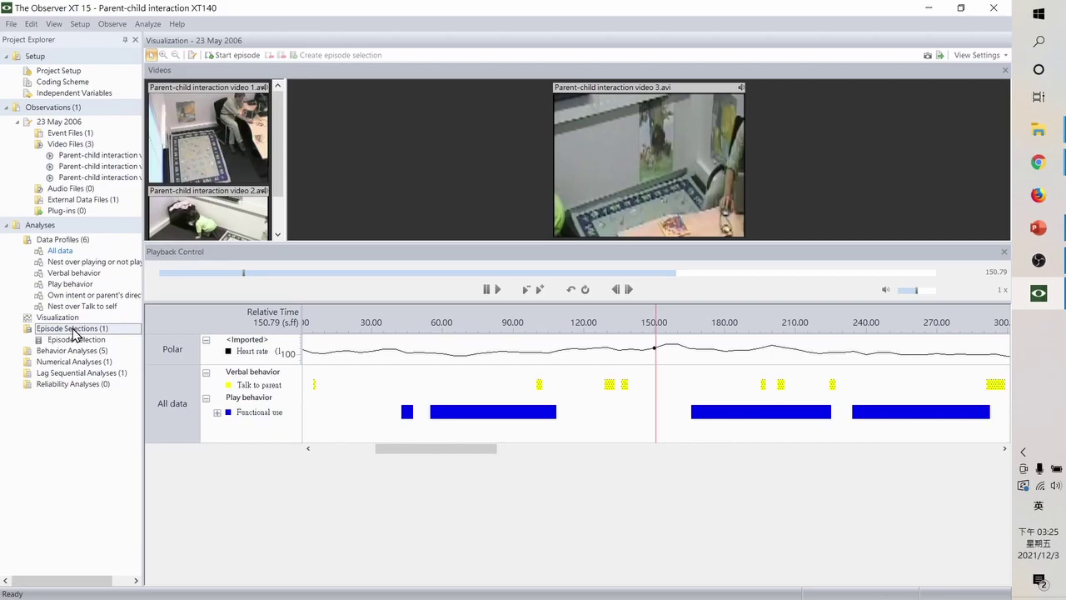
{"action": "double_click", "coordinate": [42, 240]}
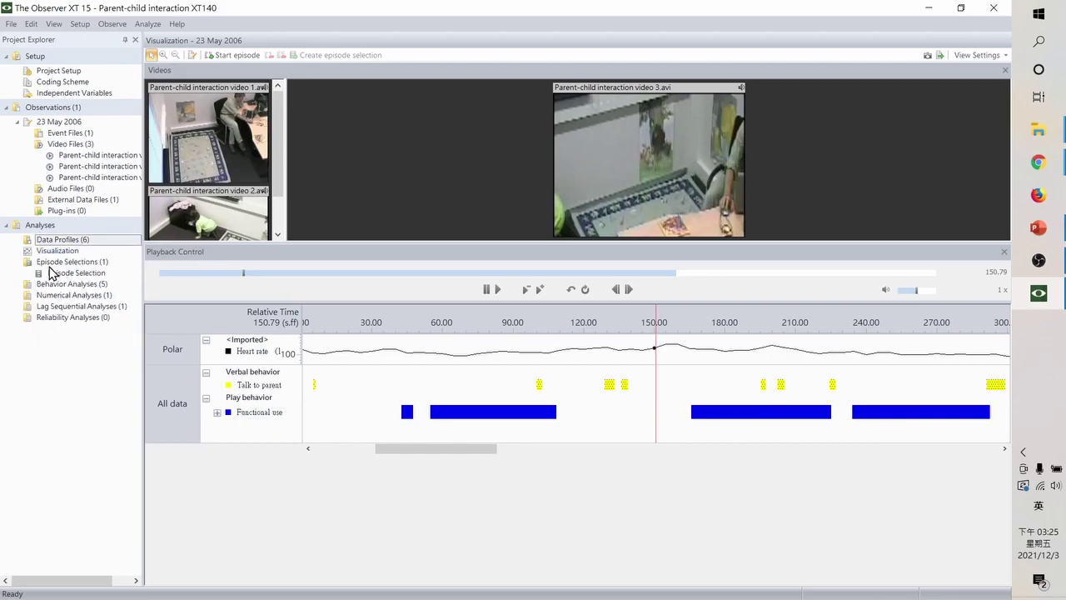
{"action": "double_click", "coordinate": [52, 274]}
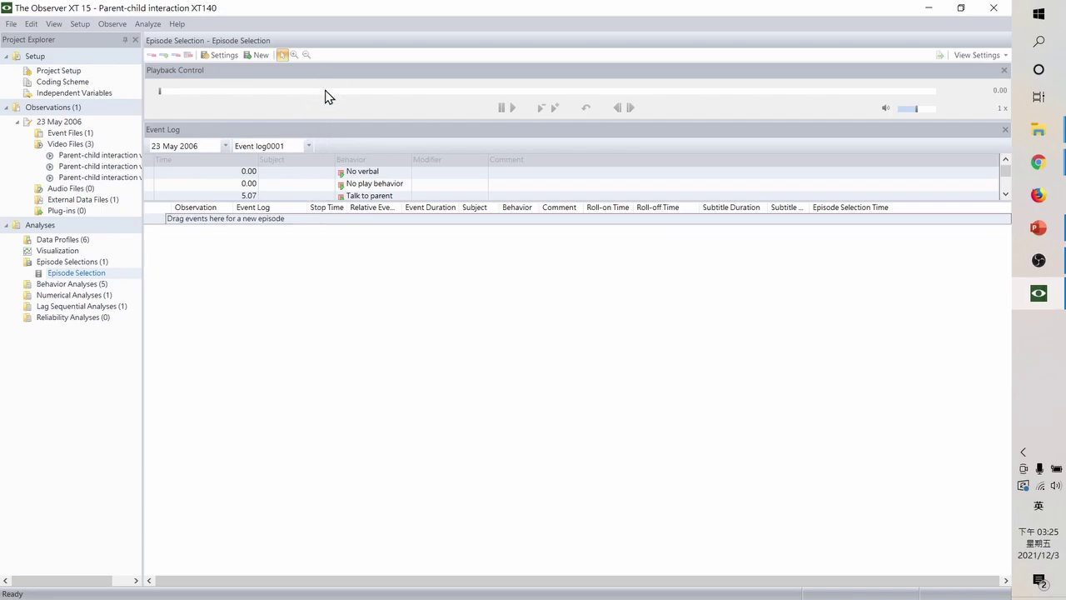
- Hide and redisplay the event log in the episode selection, and check which video display options are offered
{"action": "left_click", "coordinate": [974, 55]}
{"action": "left_click", "coordinate": [942, 74]}
{"action": "left_click", "coordinate": [959, 53]}
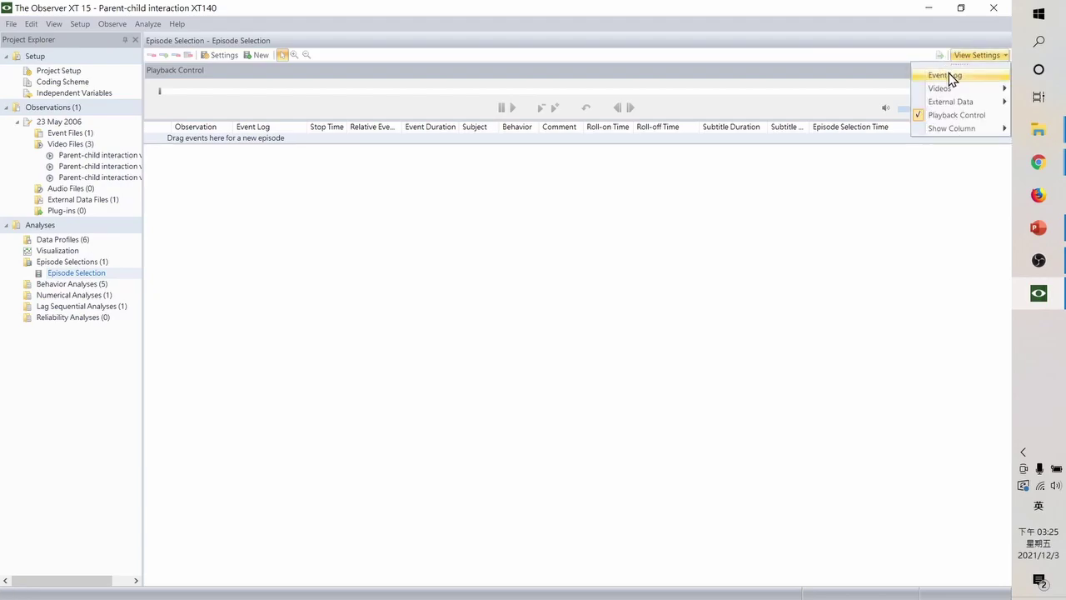
{"action": "left_click", "coordinate": [949, 74]}
{"action": "left_click", "coordinate": [966, 54]}
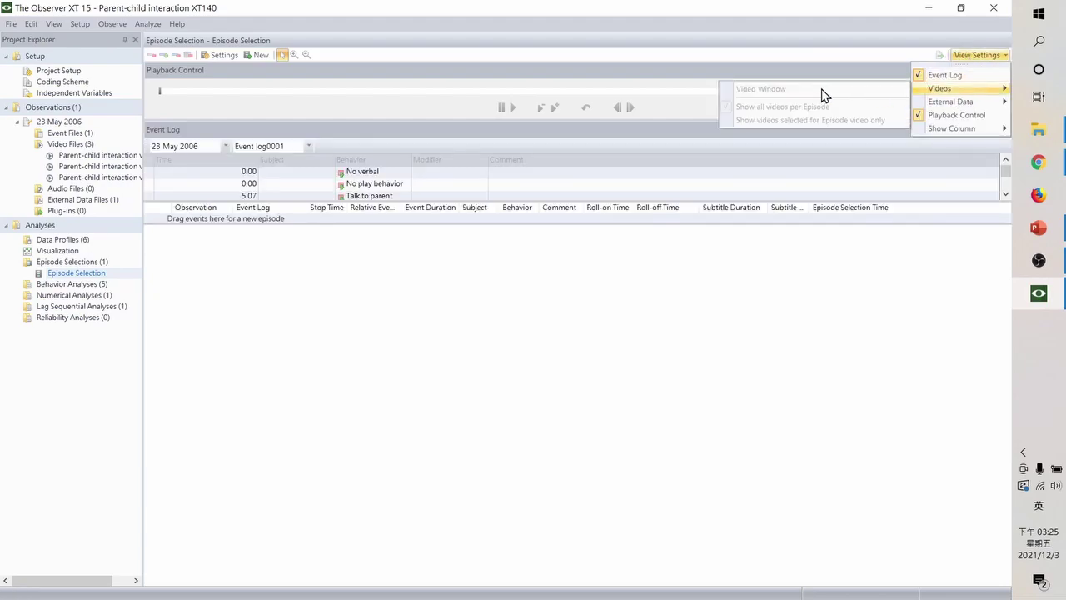
{"action": "left_click", "coordinate": [384, 242]}
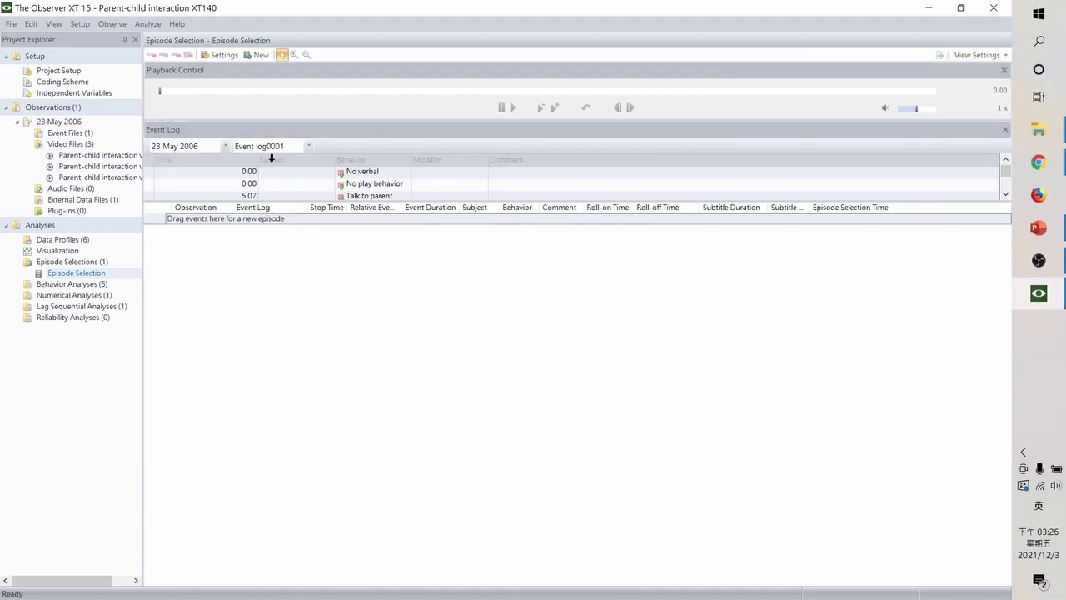
- Create a new episode from the "Talk to parent" event at 5.07 in the 23 May 2006 event log
{"action": "left_click", "coordinate": [370, 172]}
{"action": "left_click", "coordinate": [382, 196]}
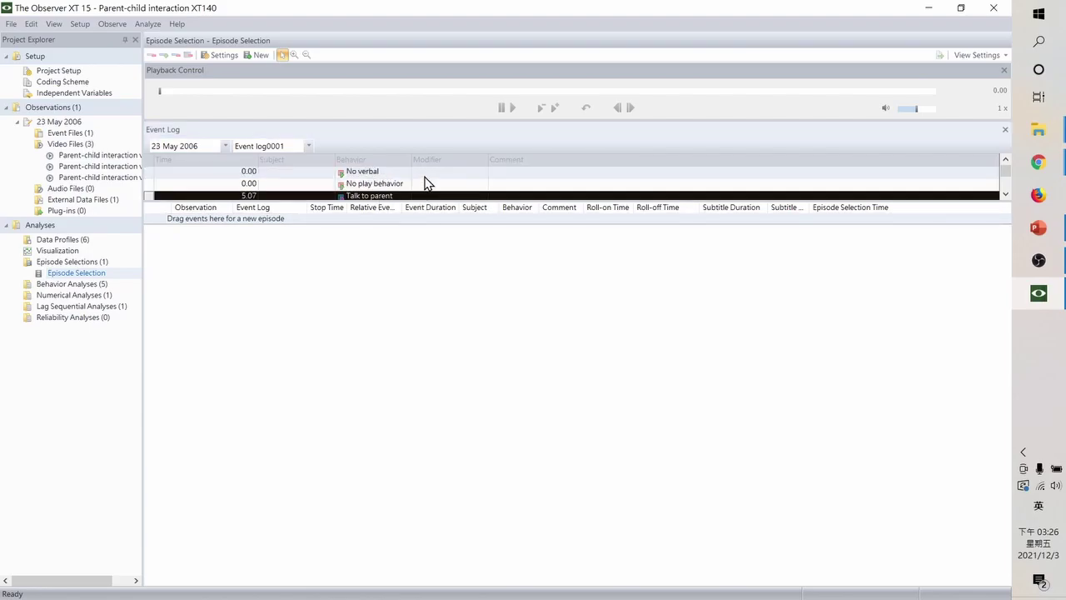
{"action": "scroll", "coordinate": [424, 184], "scroll_direction": "down", "scroll_amount": 1}
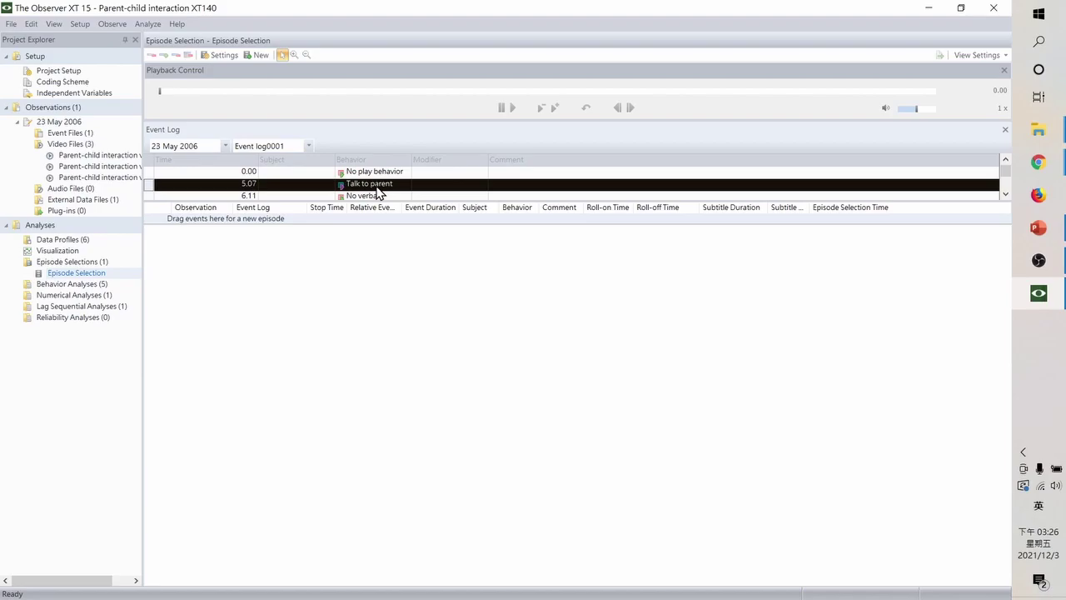
{"action": "left_click_drag", "start_coordinate": [378, 193], "coordinate": [310, 250]}
{"action": "left_click_drag", "start_coordinate": [342, 210], "coordinate": [325, 268]}
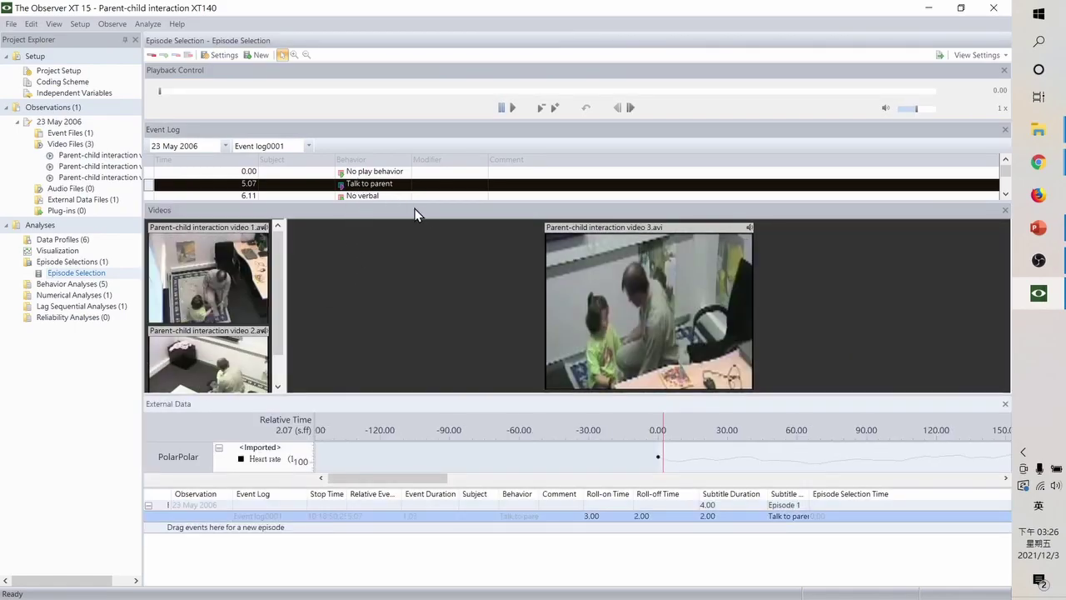
- Place the videos above the playback control and play the "Talk to parent" episode
{"action": "left_click_drag", "start_coordinate": [537, 214], "coordinate": [577, 73]}
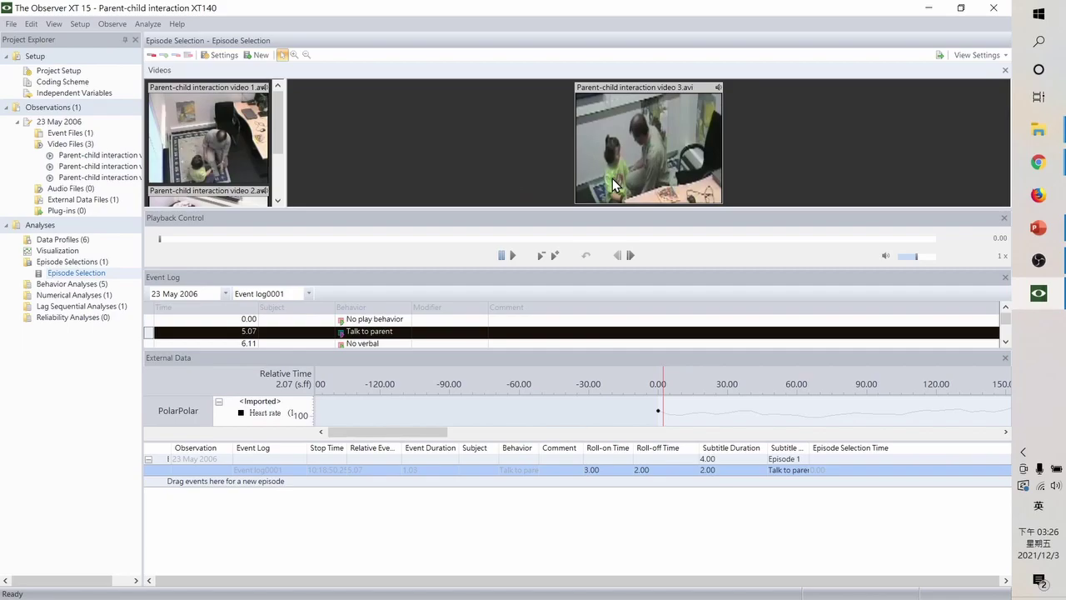
{"action": "left_click", "coordinate": [523, 473]}
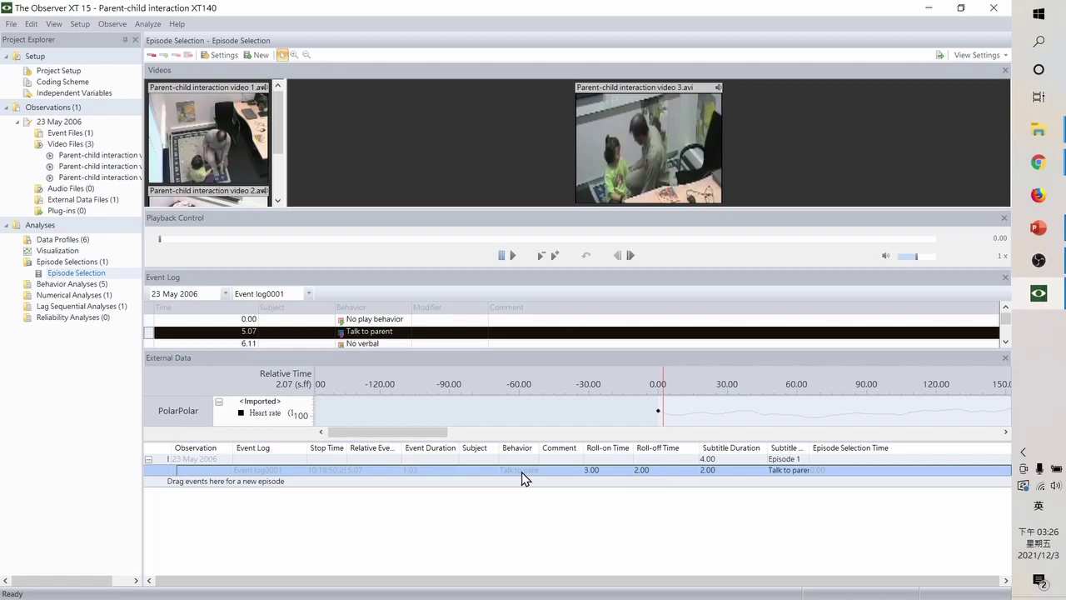
{"action": "left_click", "coordinate": [513, 256]}
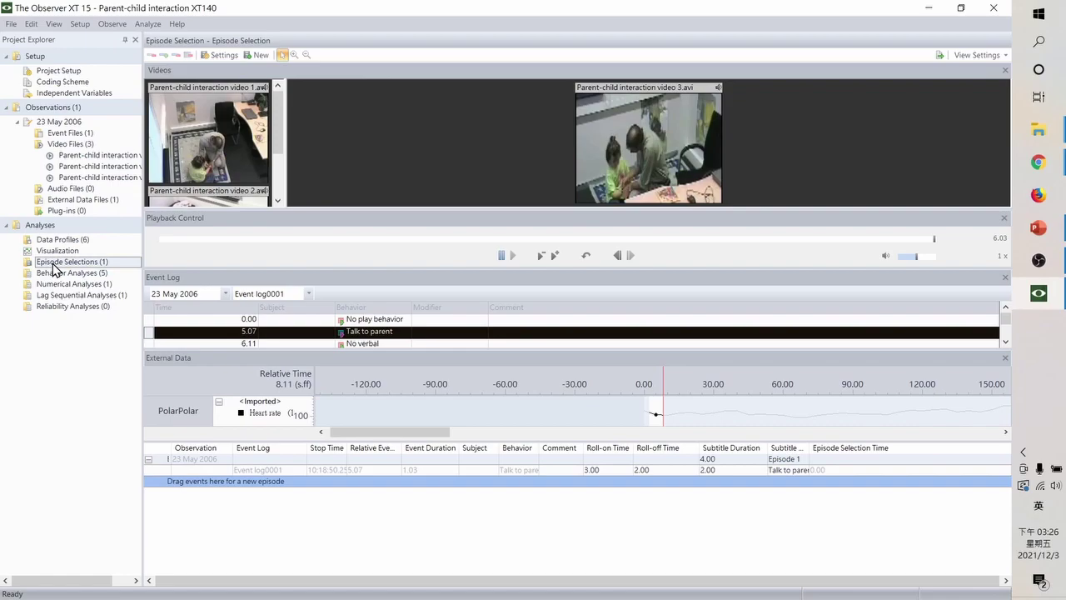
- Expand the behavior analyses of the project and open a new behavior analysis
{"action": "left_click", "coordinate": [47, 283]}
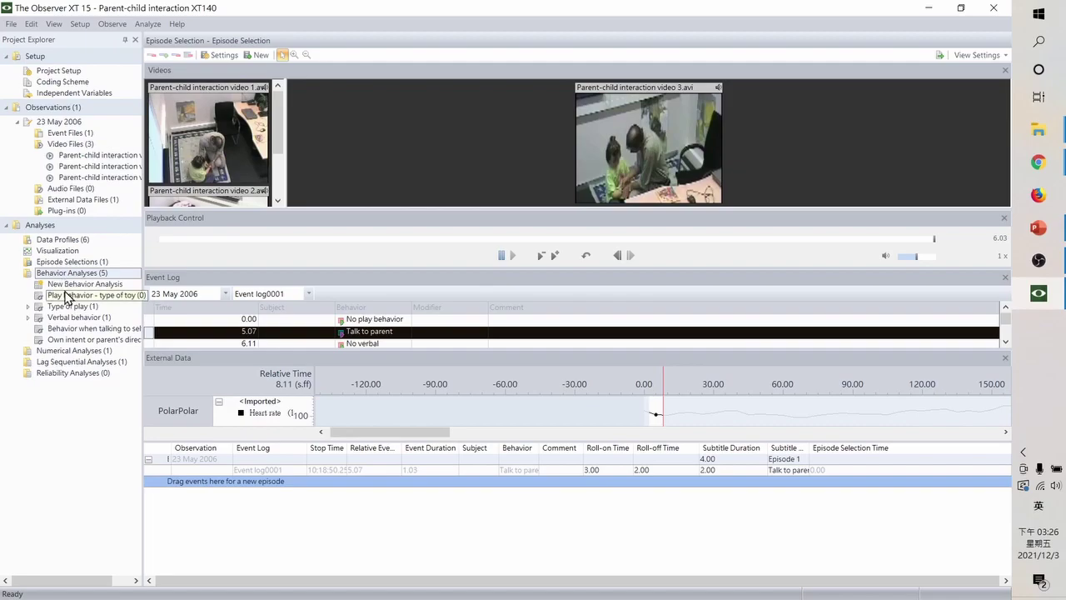
{"action": "left_click", "coordinate": [66, 286]}
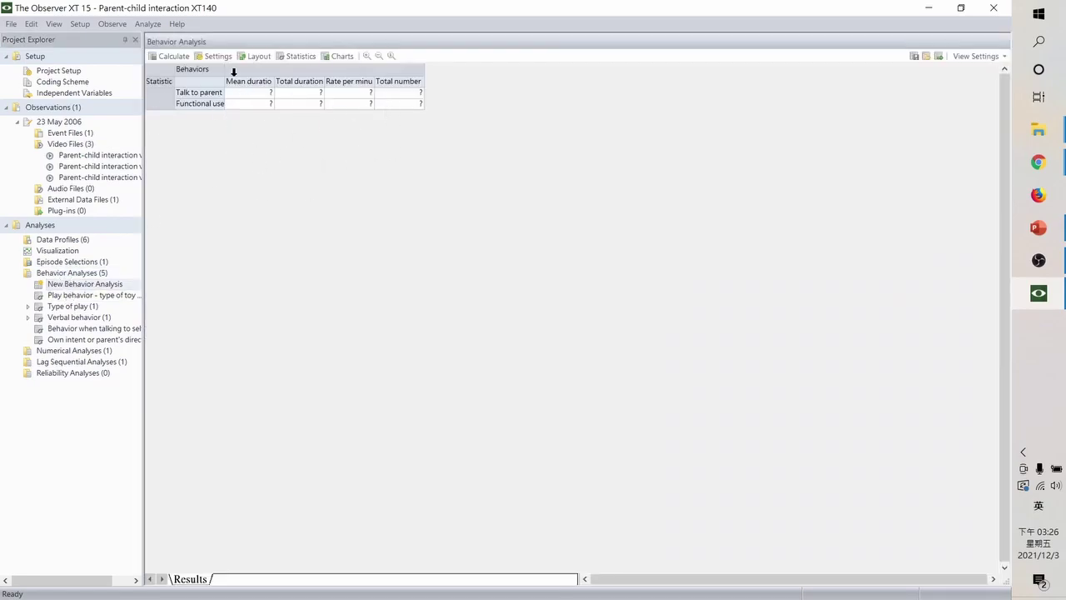